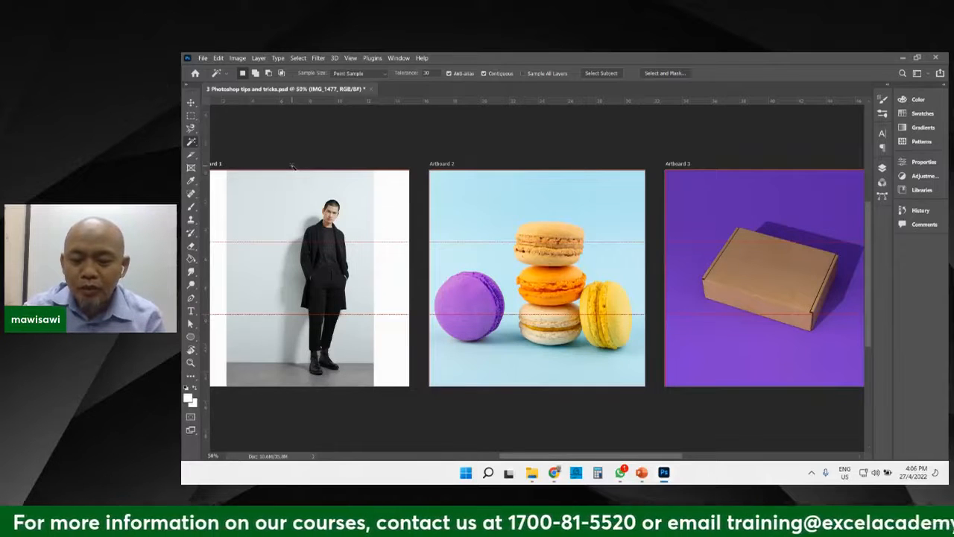
# Select the plain wall around the man on Artboard 1 with the Magic Wand and inspect the selection edge.
pyautogui.hotkey('ctrl', '1')
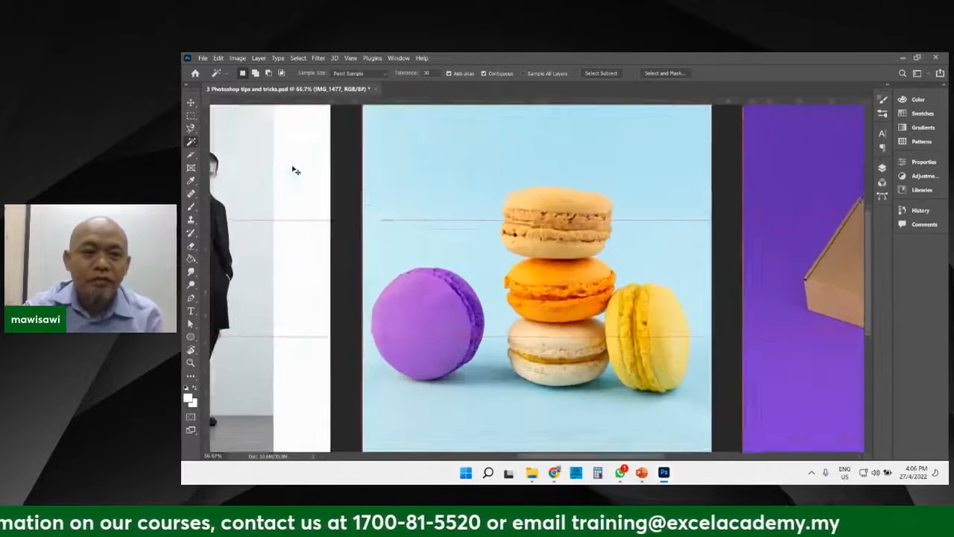
pyautogui.moveTo(360, 191); pyautogui.dragTo(456, 216)
pyautogui.hotkey('ctrl', '-')
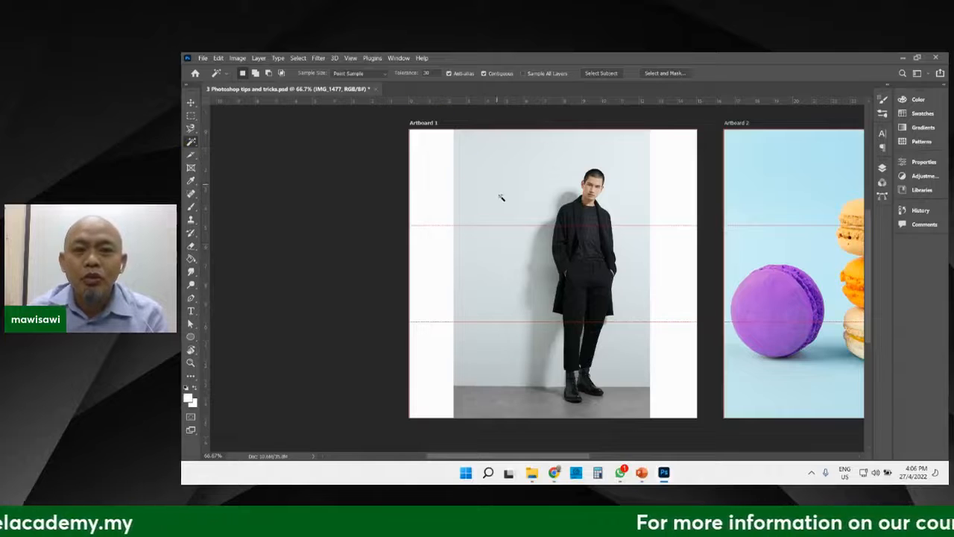
pyautogui.click(886, 170)
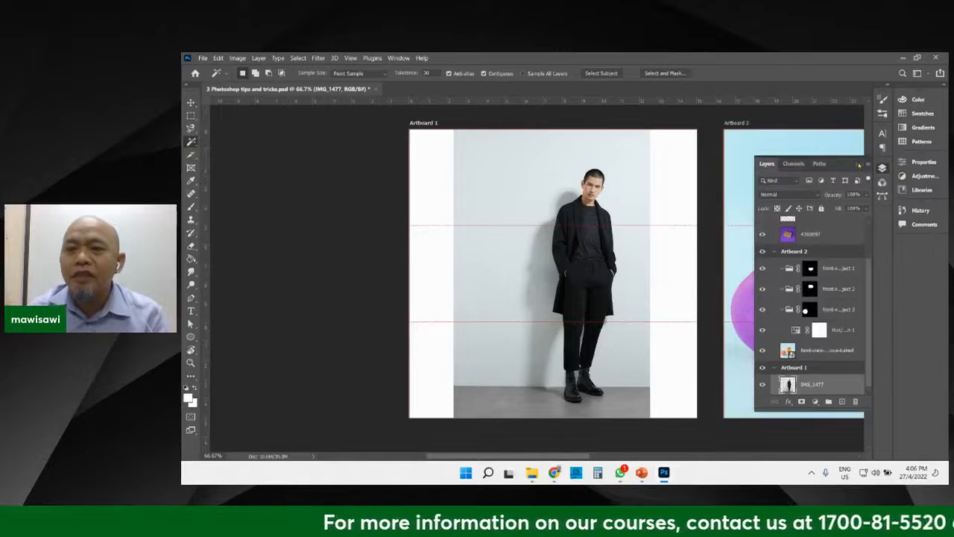
pyautogui.click(859, 164)
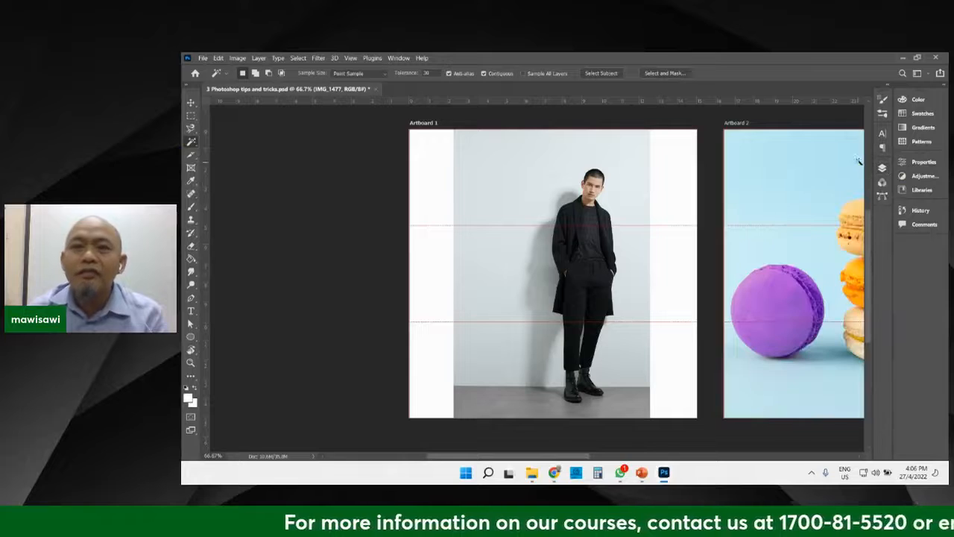
pyautogui.click(521, 179)
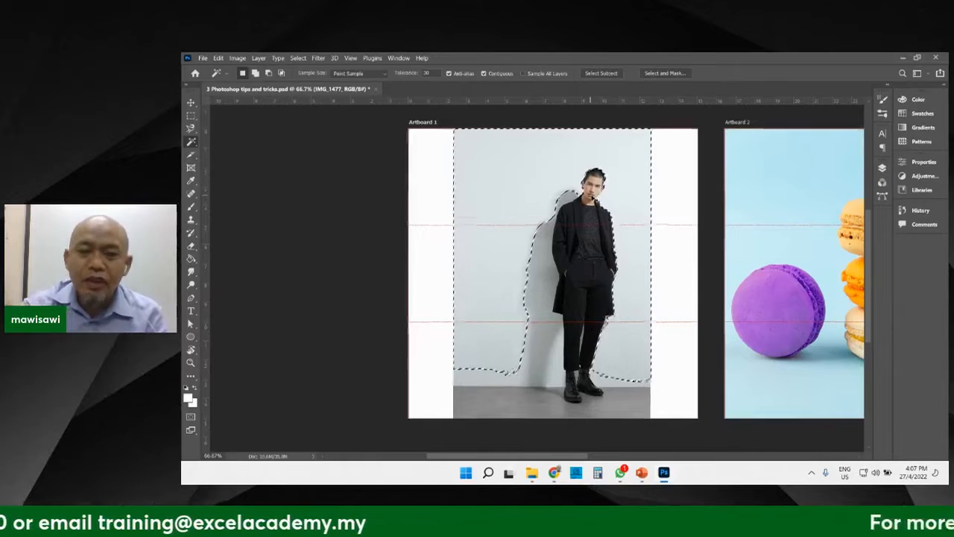
pyautogui.hotkey('ctrl', '+')
pyautogui.hotkey('ctrl', '+')
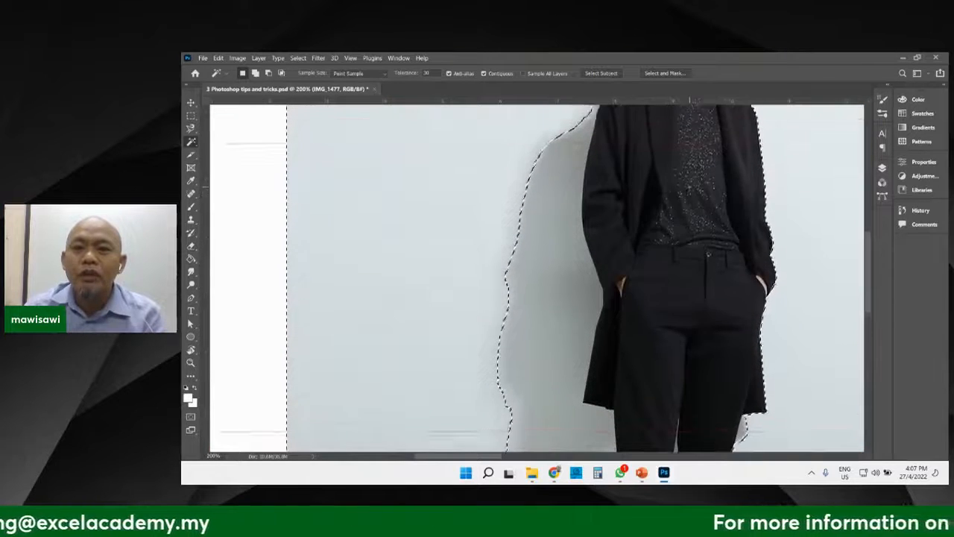
pyautogui.scroll(3, 662, 177)
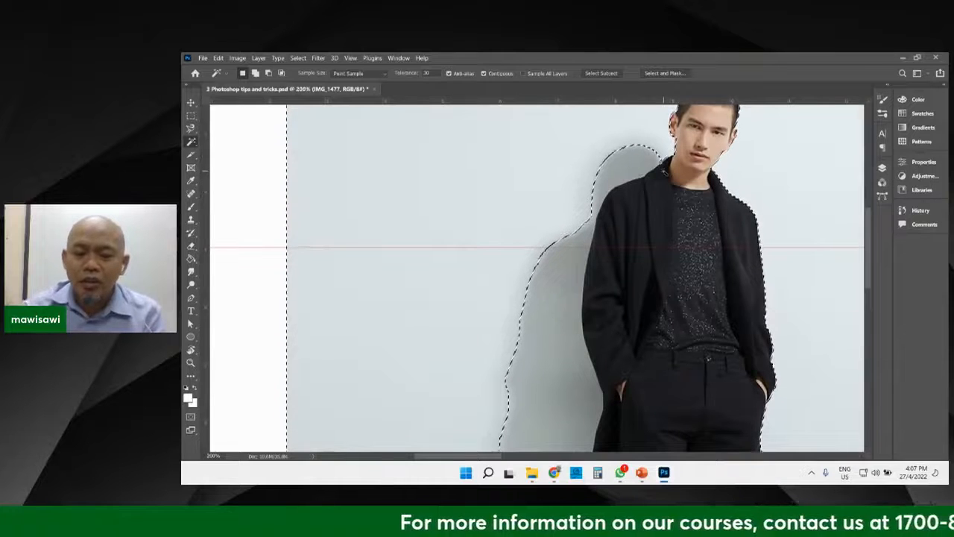
pyautogui.hotkey('ctrl', '-')
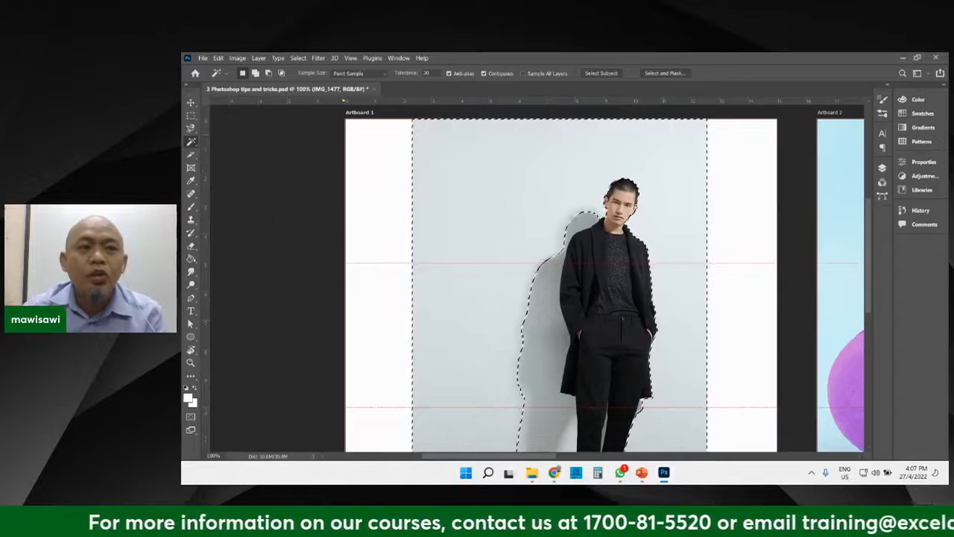
# Switch to the Magnetic Lasso Tool and clear the wall selection.
pyautogui.click(191, 128)
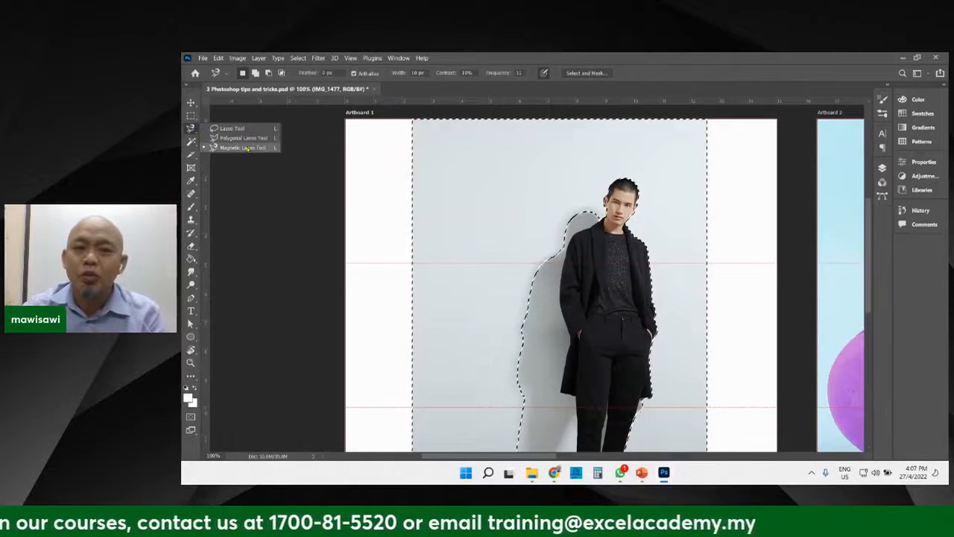
pyautogui.click(243, 148)
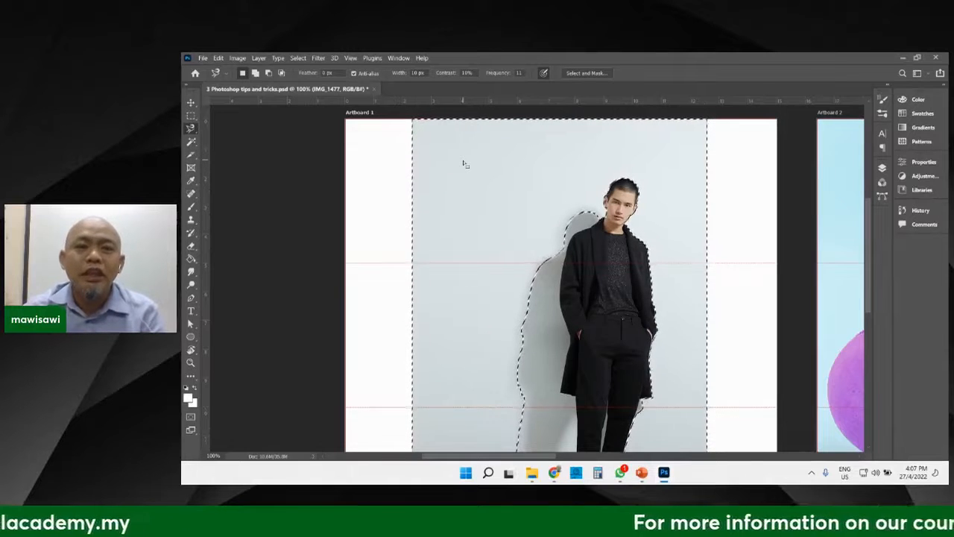
pyautogui.hotkey('ctrl', 'd')
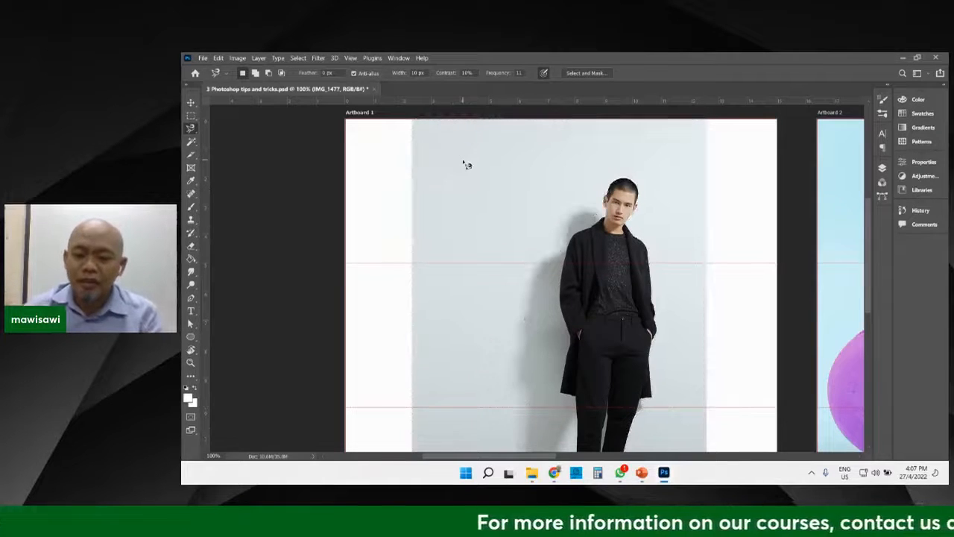
# Make the IMG_1477 layer active and select the man on Artboard 1 with the Select Subject command.
pyautogui.hotkey('ctrl', '-')
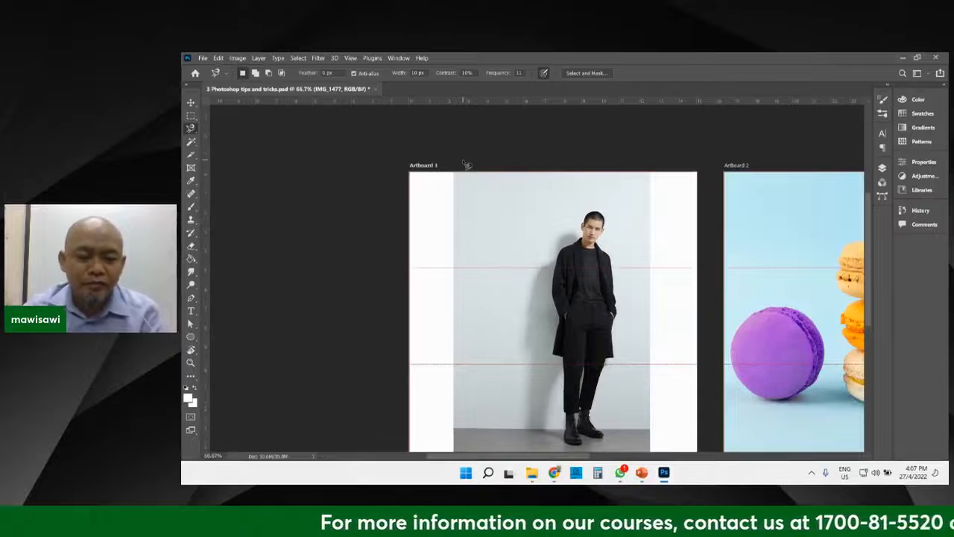
pyautogui.scroll(-3, 522, 194)
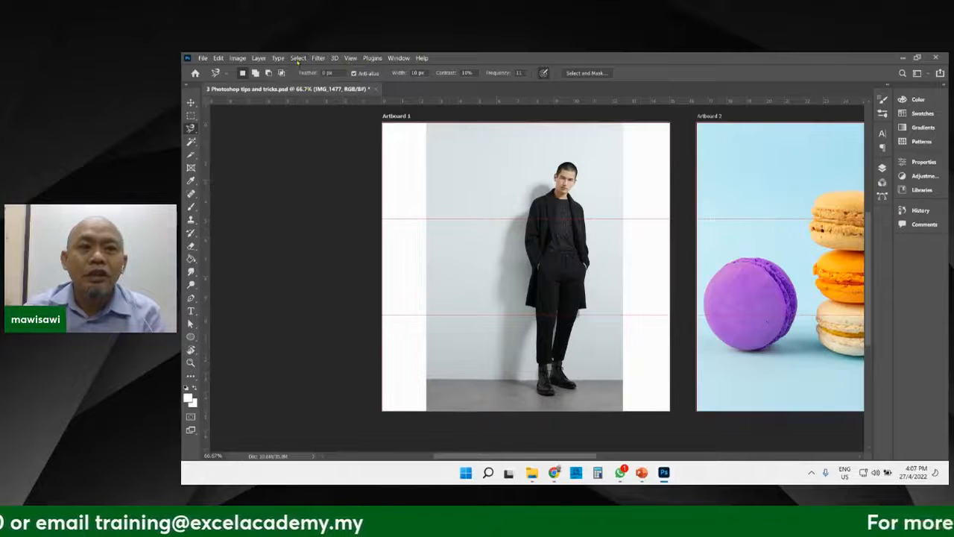
pyautogui.click(298, 58)
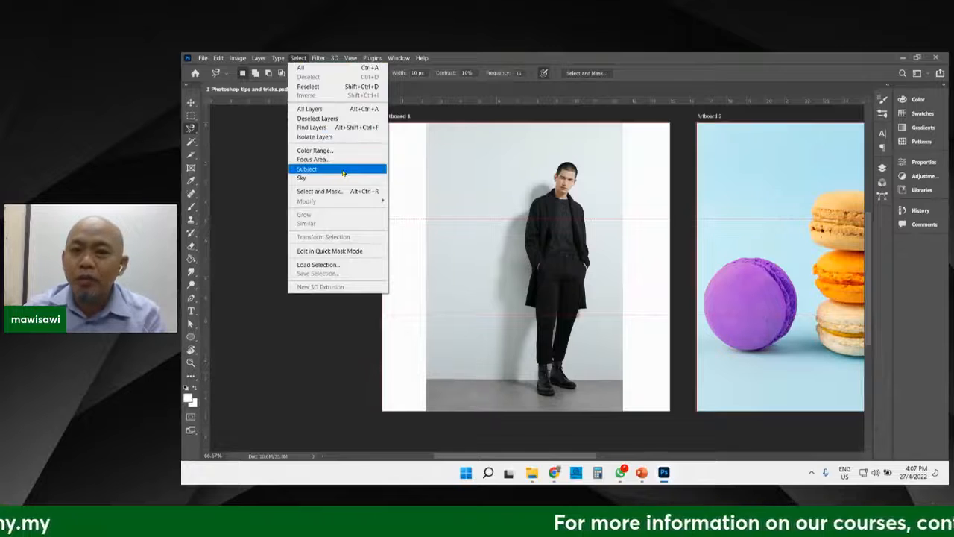
pyautogui.click(882, 167)
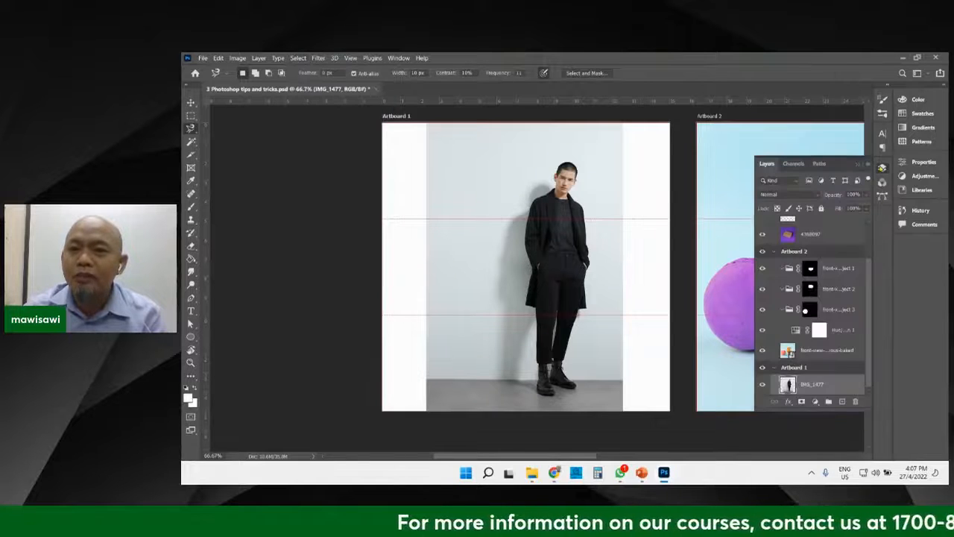
pyautogui.click(823, 385)
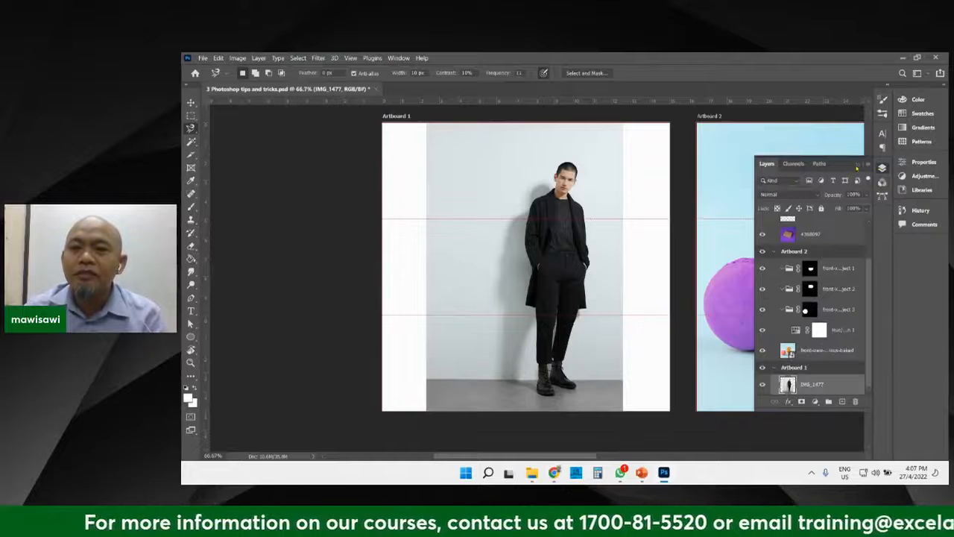
pyautogui.click(856, 167)
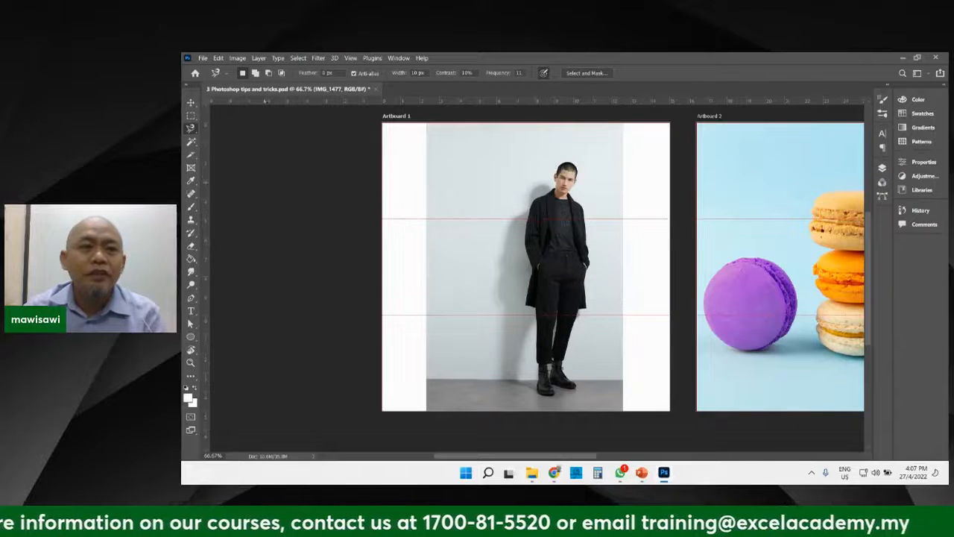
pyautogui.click(299, 59)
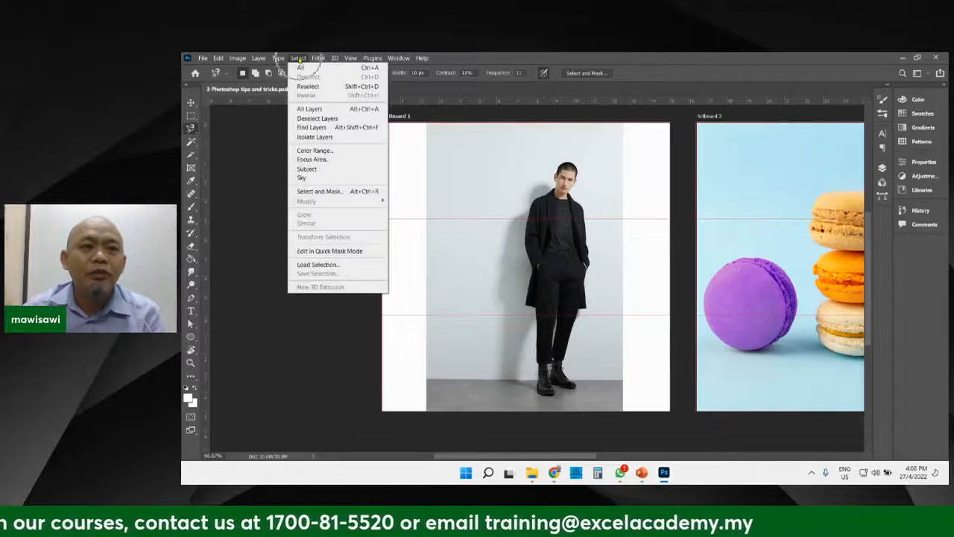
pyautogui.click(340, 171)
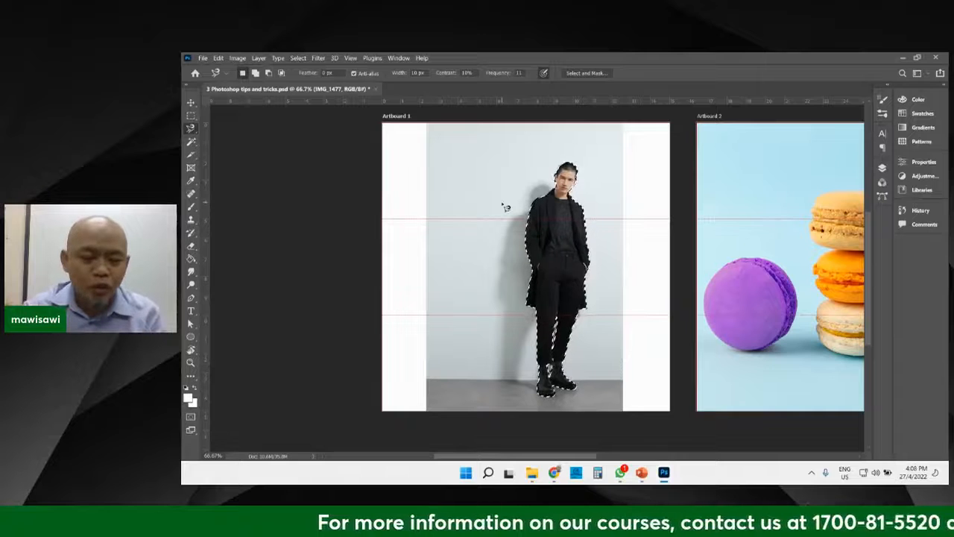
# Examine the selection edge around the man from his head down to the gap between his legs.
pyautogui.scroll(5, 505, 207)
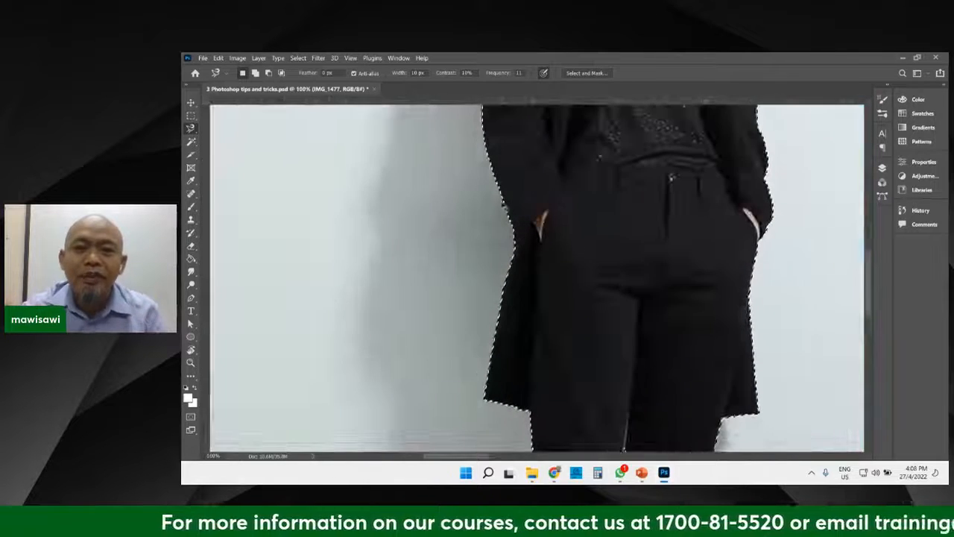
pyautogui.scroll(5, 627, 234)
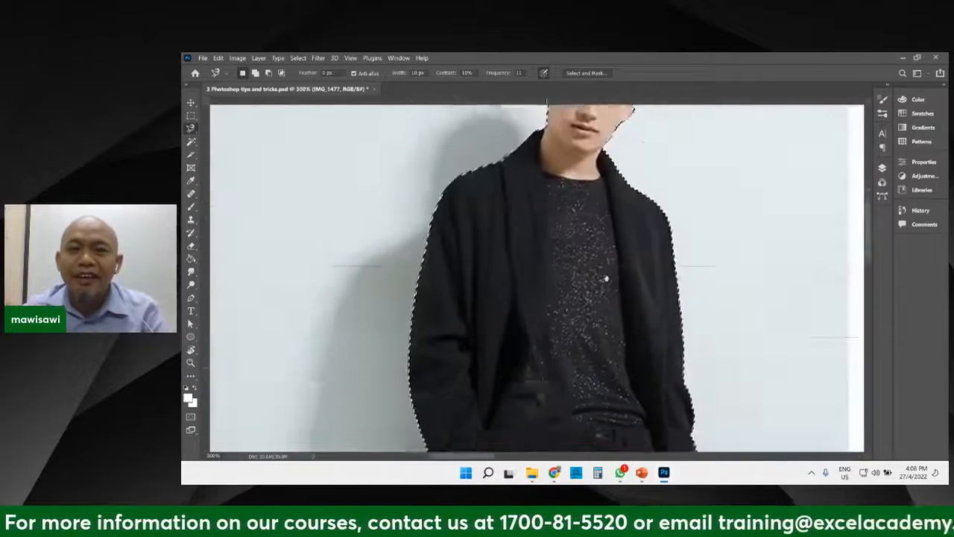
pyautogui.moveTo(628, 234); pyautogui.dragTo(648, 190)
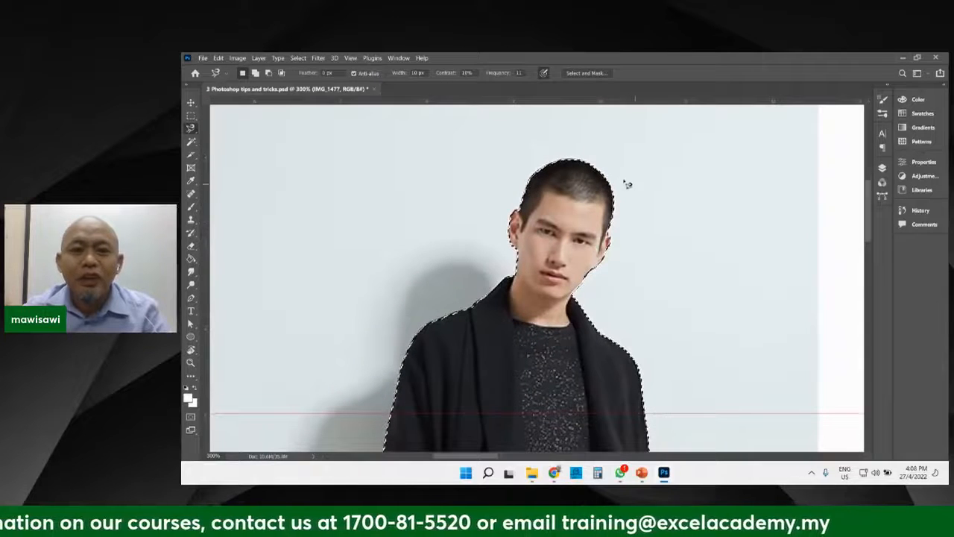
pyautogui.scroll(3, 592, 200)
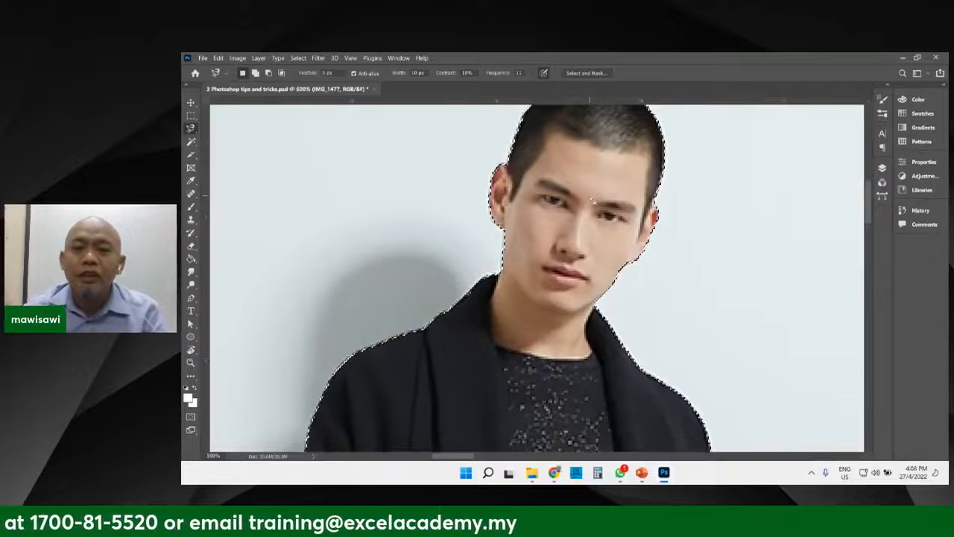
pyautogui.scroll(-8, 590, 328)
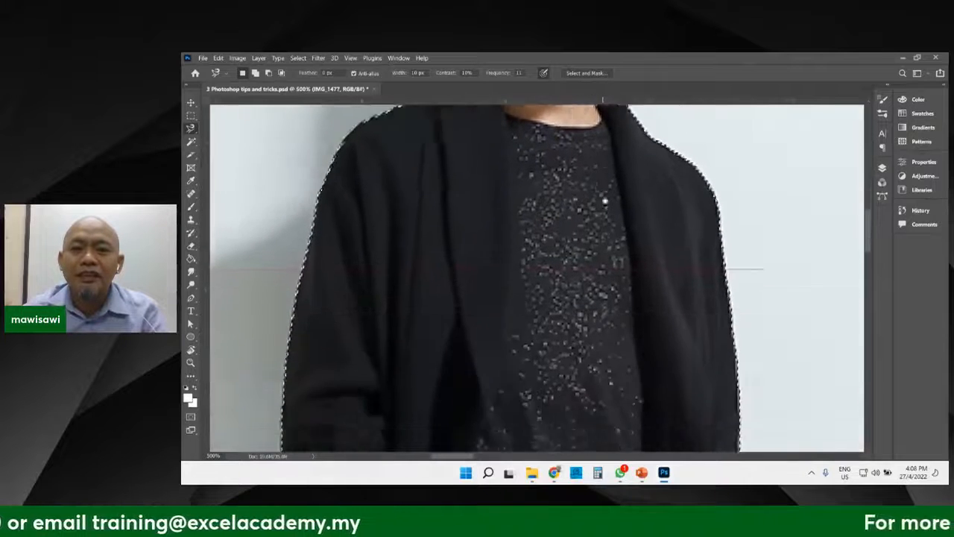
pyautogui.scroll(-10, 609, 272)
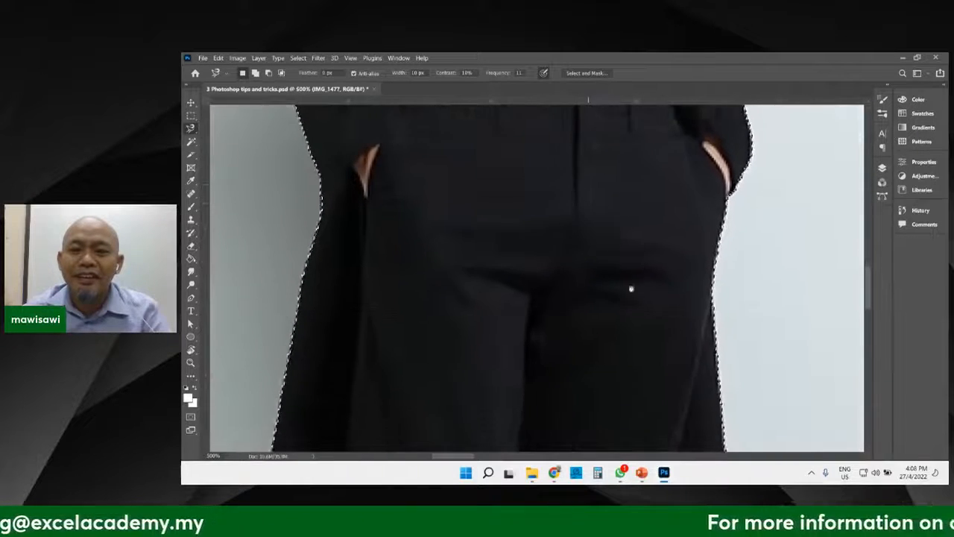
pyautogui.scroll(-10, 634, 218)
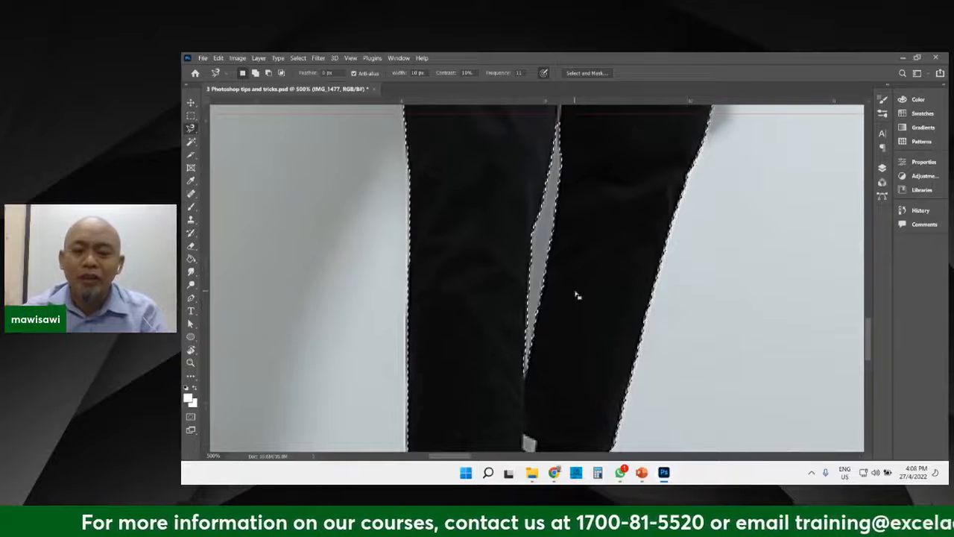
pyautogui.hotkey('ctrl', '-')
pyautogui.hotkey('ctrl', '-')
pyautogui.hotkey('ctrl', '-')
pyautogui.hotkey('ctrl', '-')
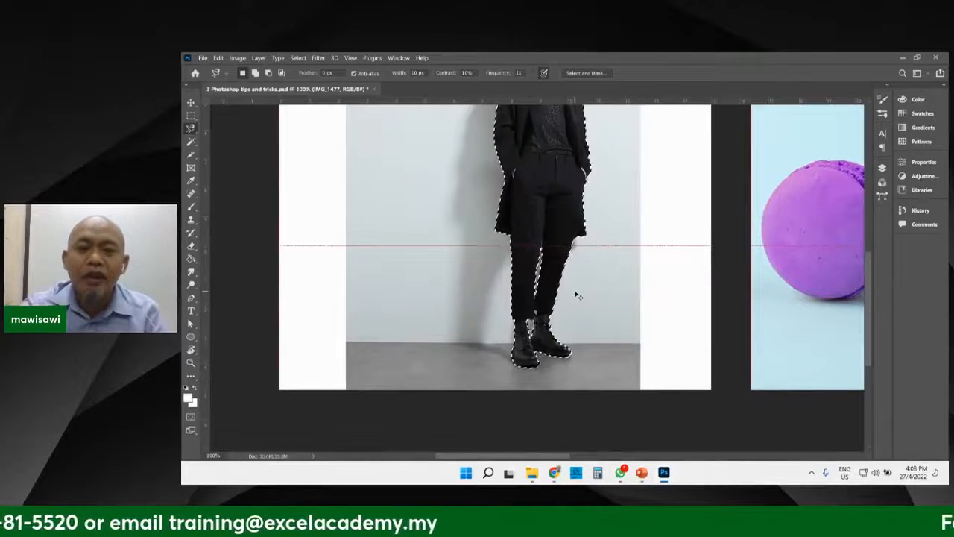
pyautogui.hotkey('ctrl', '-')
pyautogui.moveTo(533, 219); pyautogui.dragTo(526, 274)
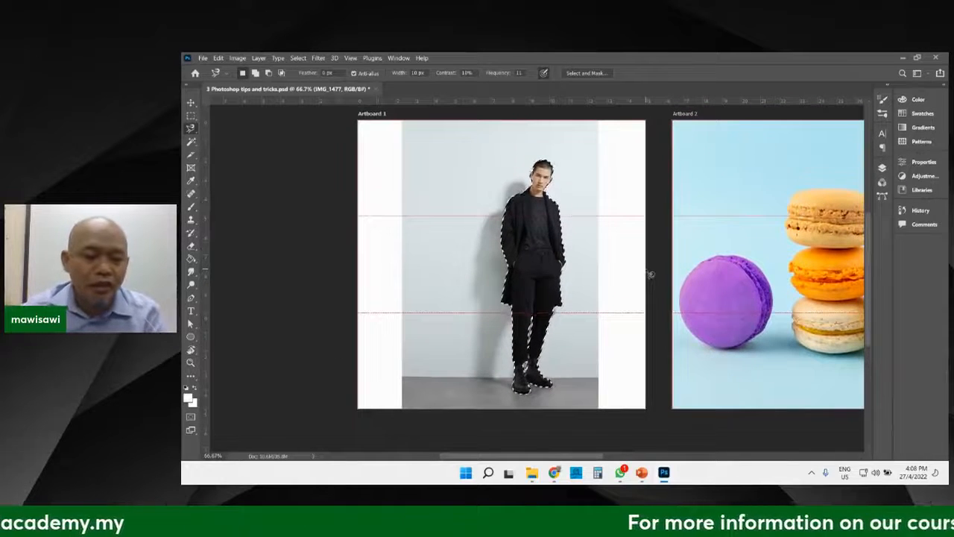
# Copy the selected man onto a new layer above IMG_1477 and show the Artboard 1 layers.
pyautogui.hotkey('ctrl', 'j')
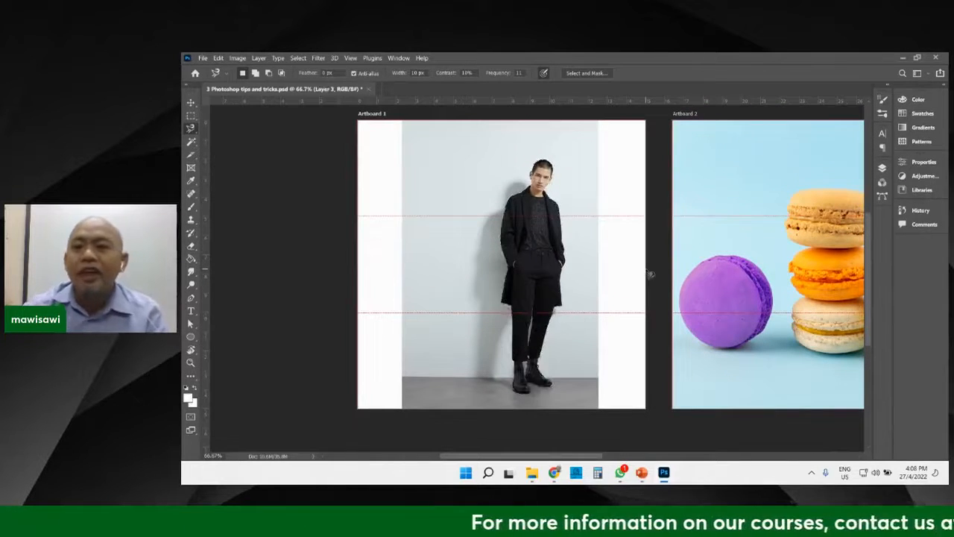
pyautogui.click(883, 169)
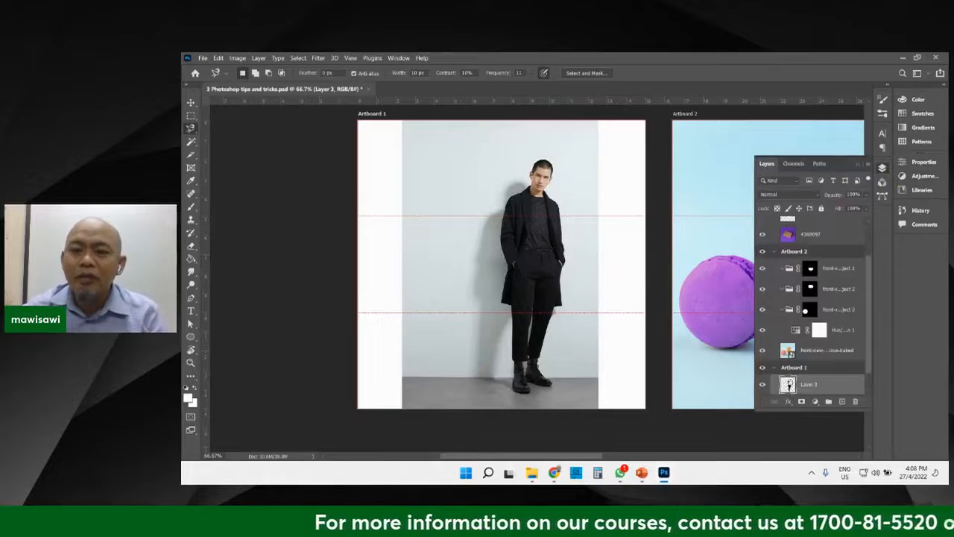
pyautogui.scroll(-1, 867, 349)
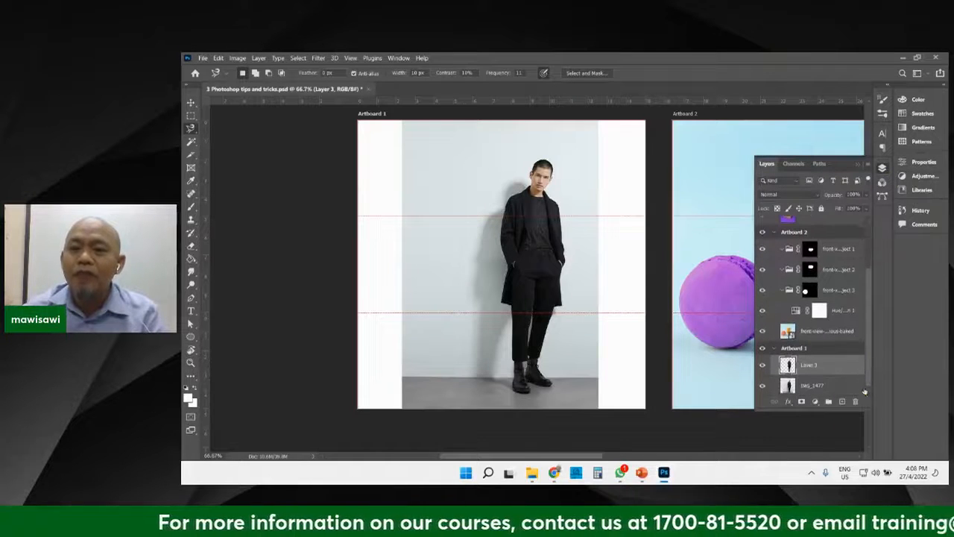
# Toggle the visibility of the original IMG_1477 layer to compare the photo with the isolated man.
pyautogui.click(763, 385)
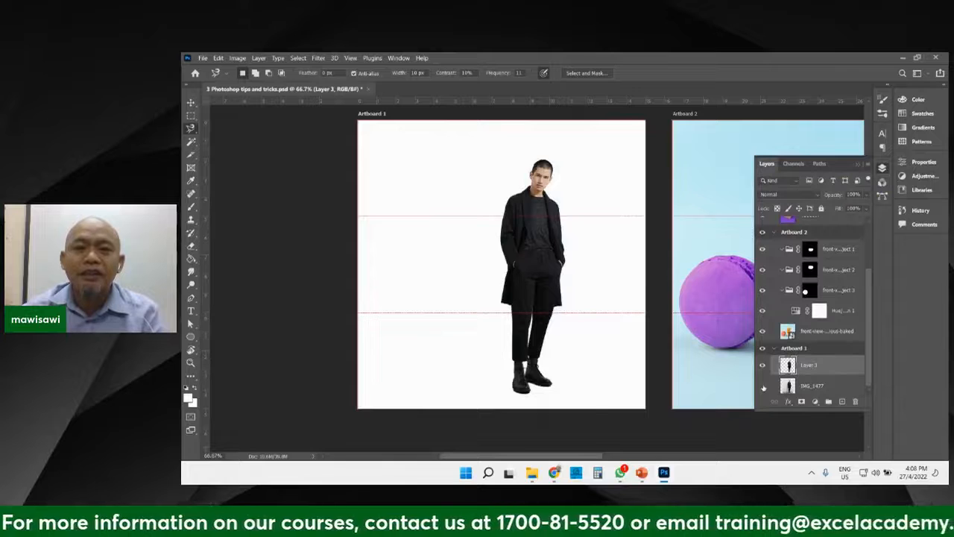
pyautogui.click(763, 385)
pyautogui.click(762, 386)
pyautogui.click(763, 386)
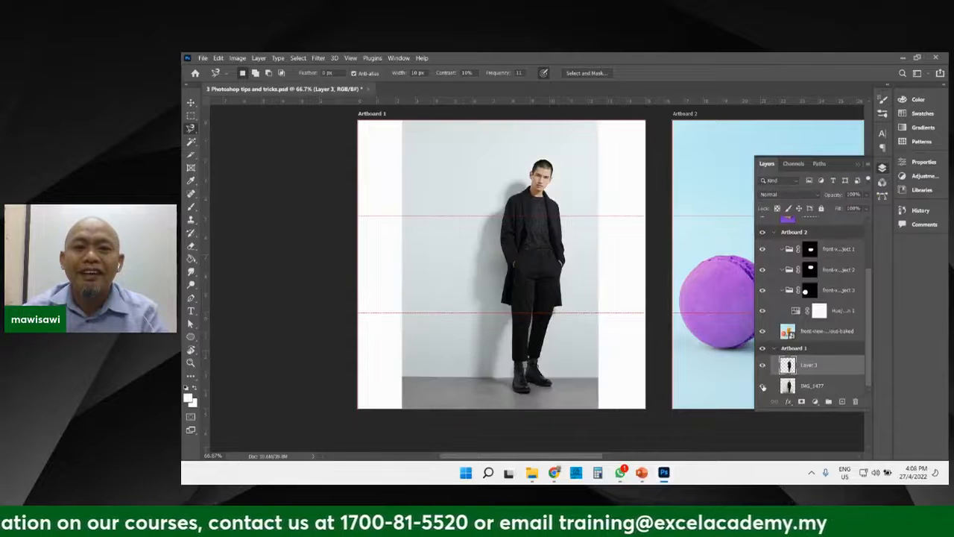
pyautogui.click(763, 385)
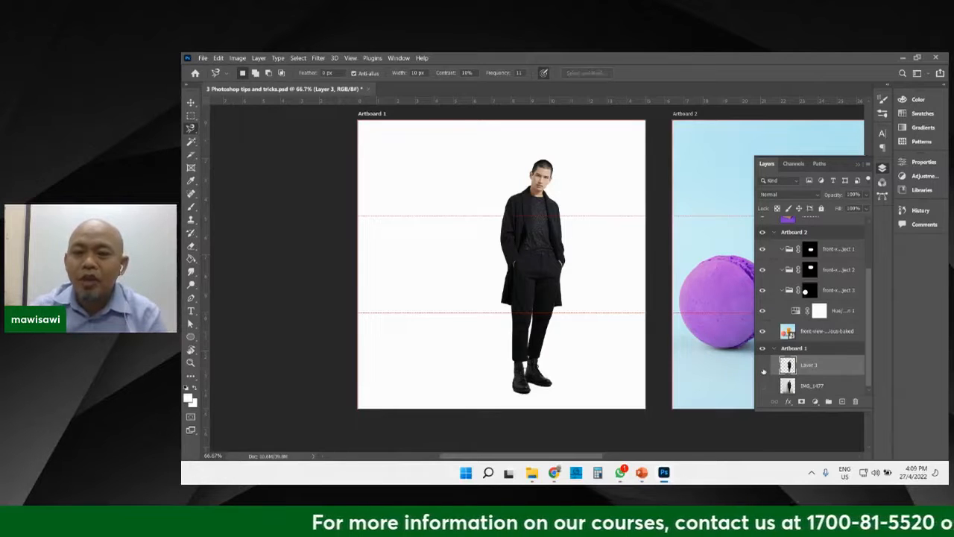
# Hide the cut-out layer of the man and show the original IMG_1477 layer.
pyautogui.click(762, 365)
pyautogui.click(762, 385)
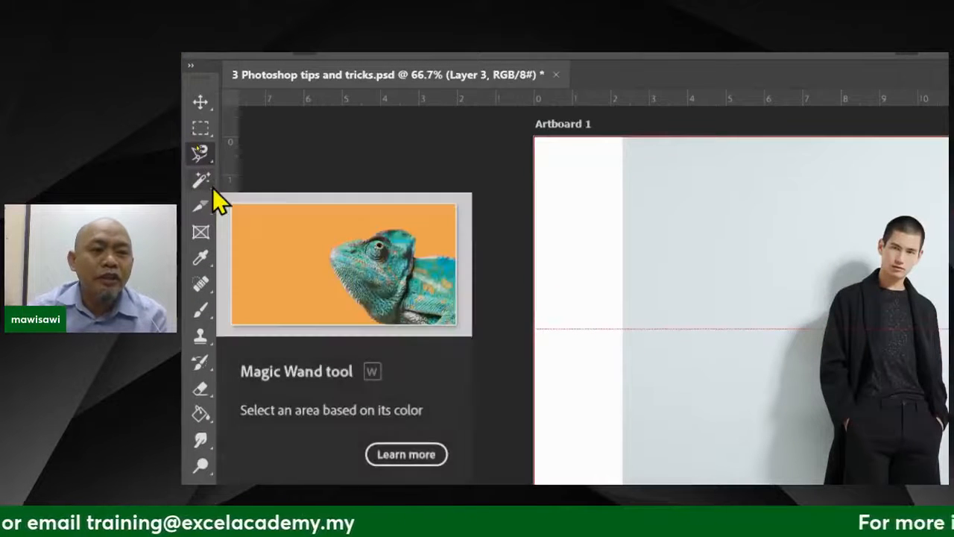
pyautogui.rightClick(213, 188)
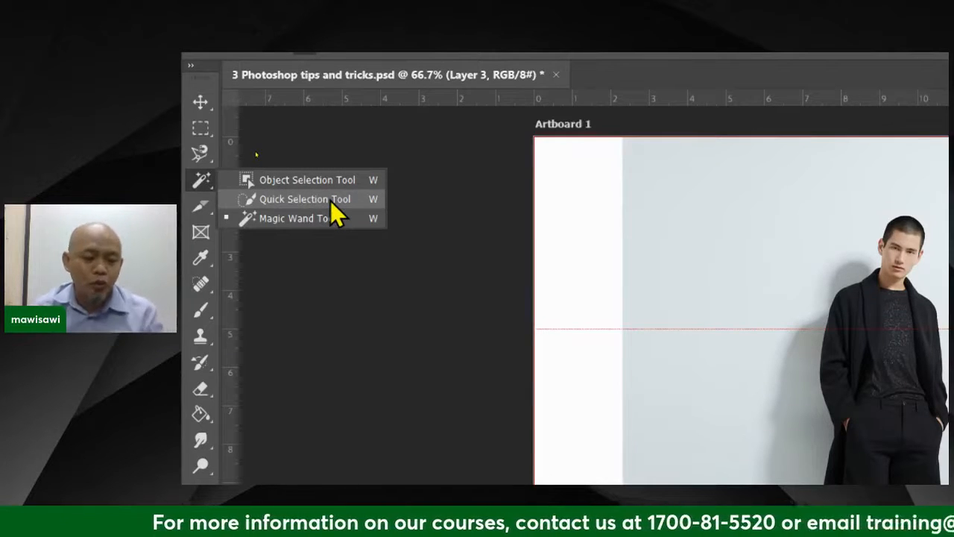
pyautogui.press('Escape')
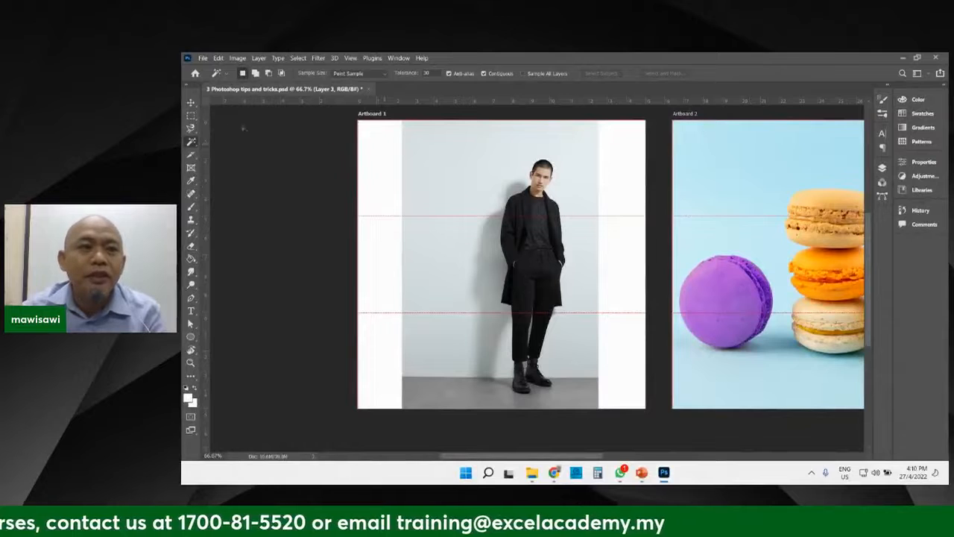
# Try to select the top macaron in Artboard 2 with the Quick Selection tool, and clear that selection.
pyautogui.press('v')
pyautogui.hscroll(5, 671, 238)
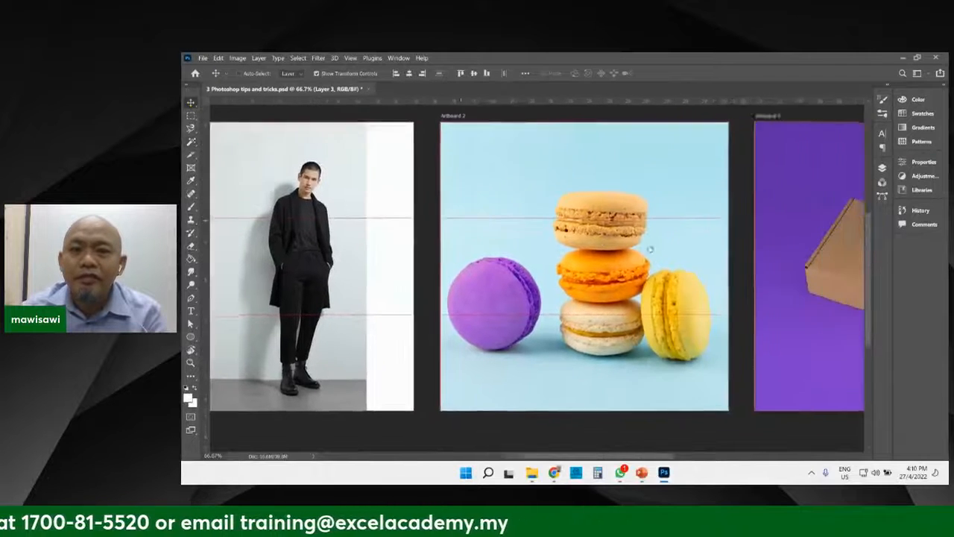
pyautogui.moveTo(650, 250); pyautogui.dragTo(716, 264)
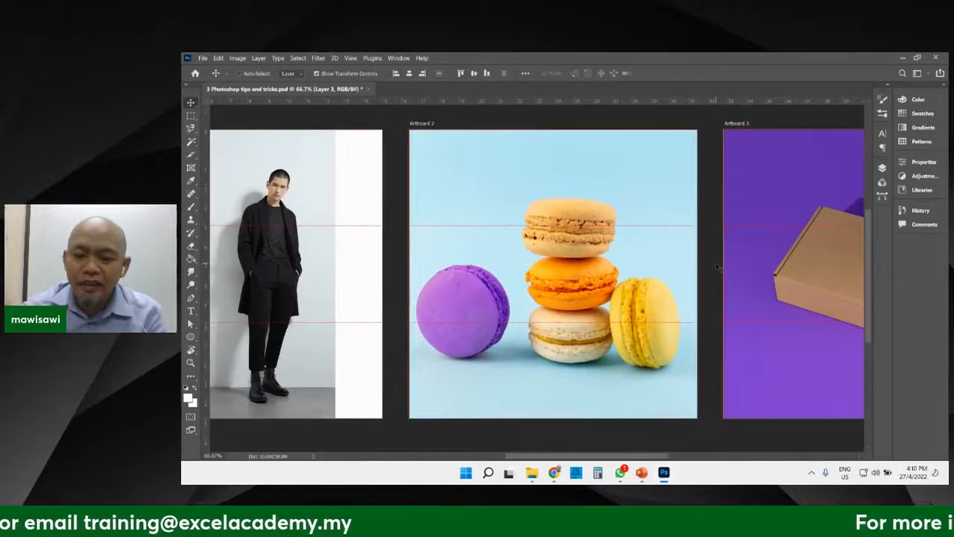
pyautogui.hotkey('ctrl', '+')
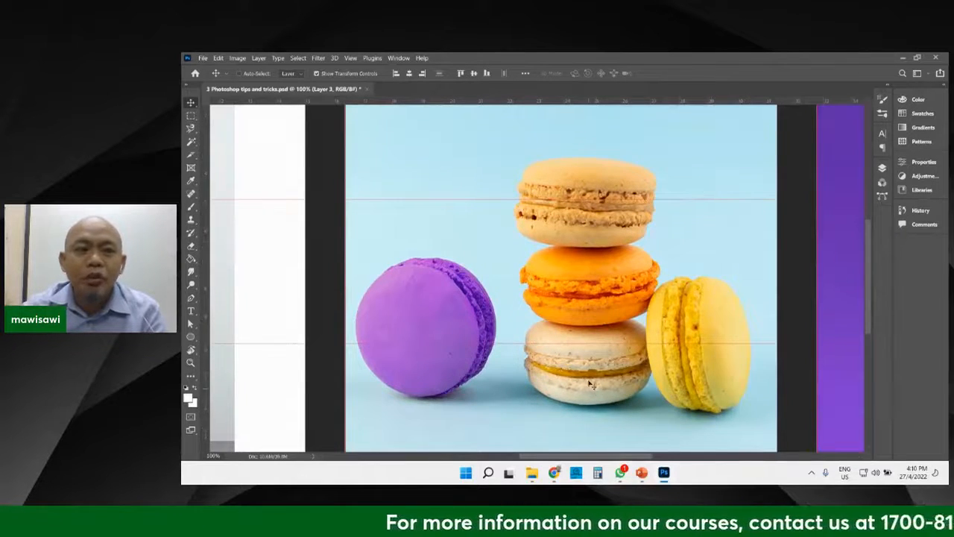
pyautogui.click(191, 142)
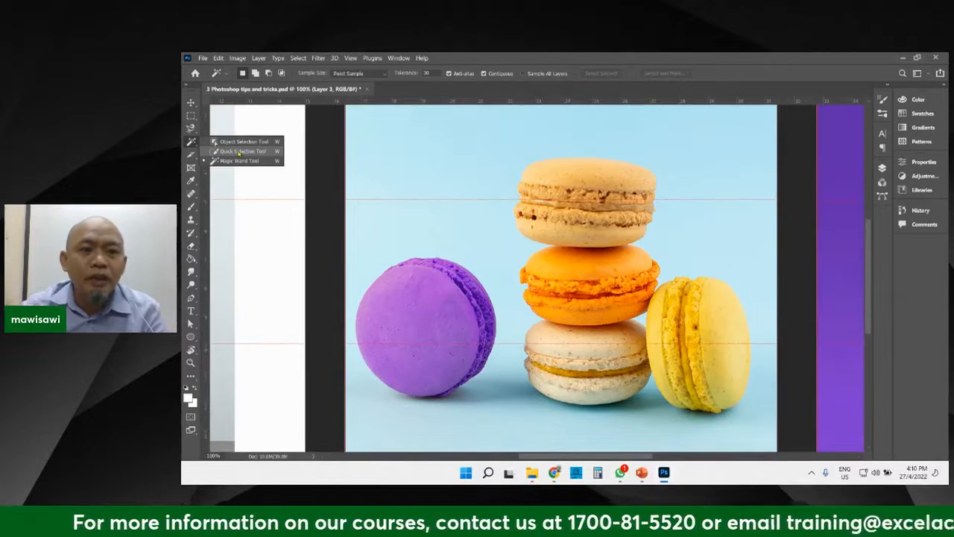
pyautogui.click(239, 151)
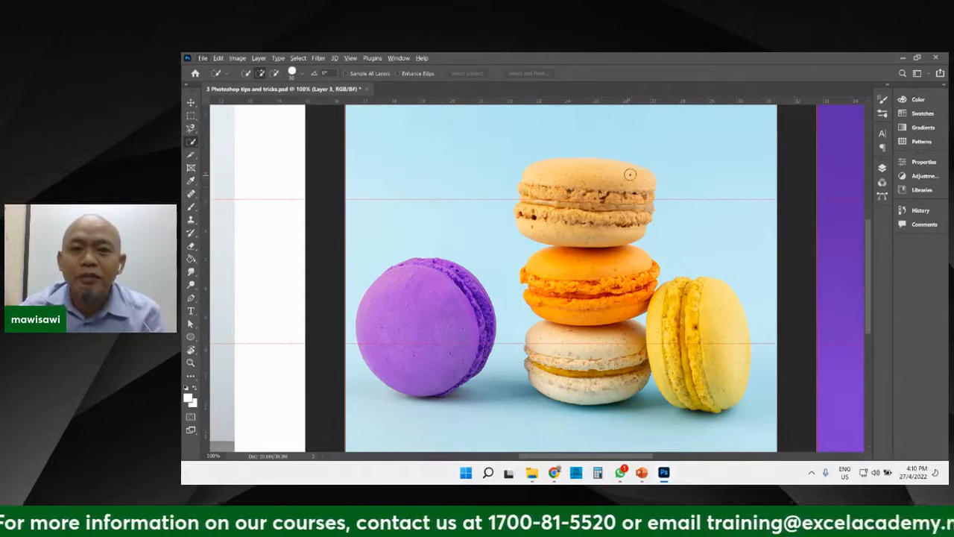
pyautogui.moveTo(630, 175)
pyautogui.mouseDown()
pyautogui.moveTo(536, 177)
pyautogui.moveTo(528, 225)
pyautogui.moveTo(568, 241)
pyautogui.moveTo(629, 239)
pyautogui.moveTo(648, 225)
pyautogui.moveTo(655, 202)
pyautogui.moveTo(641, 170)
pyautogui.moveTo(565, 170)
pyautogui.mouseUp()
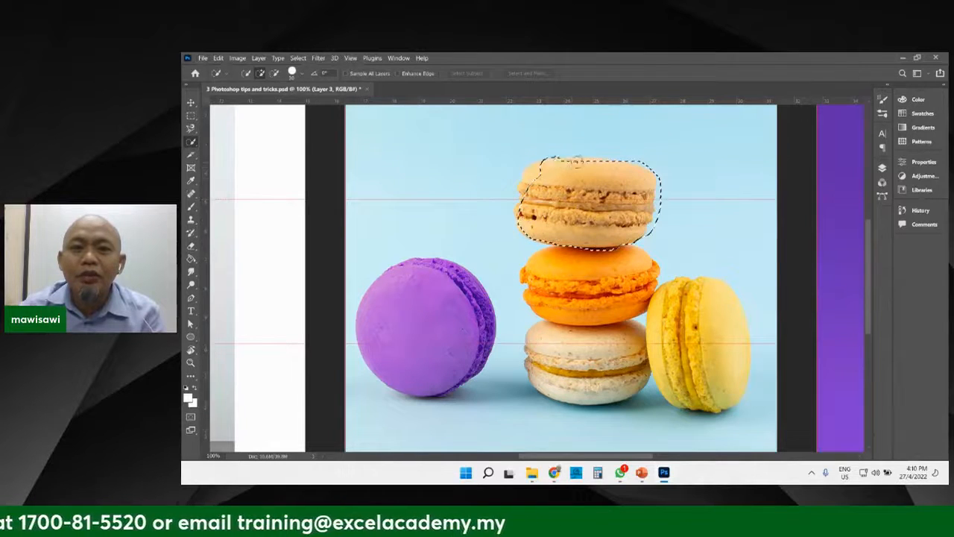
pyautogui.hotkey('ctrl', 'd')
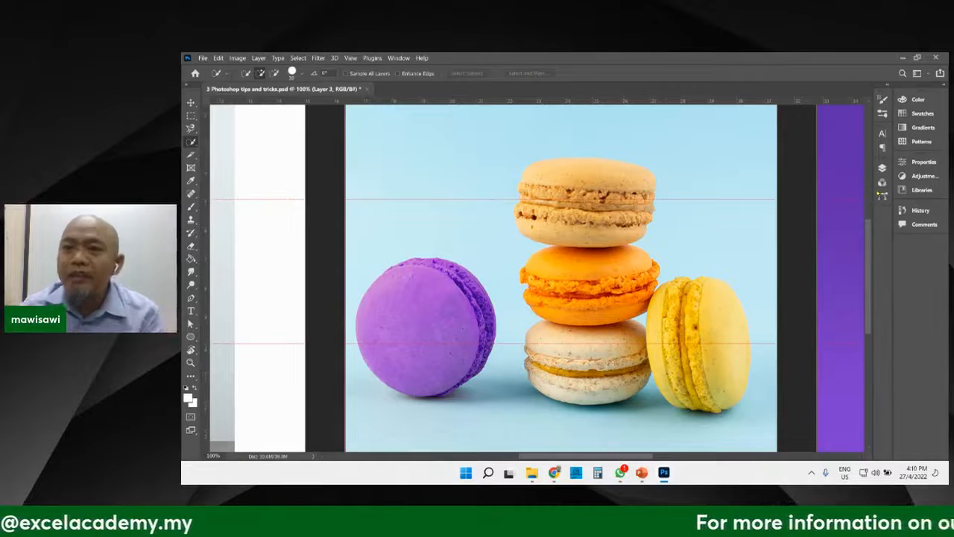
# Make the front-view-colorful-french-macarons-delicious-baked photo layer in Artboard 2 the active layer.
pyautogui.click(884, 169)
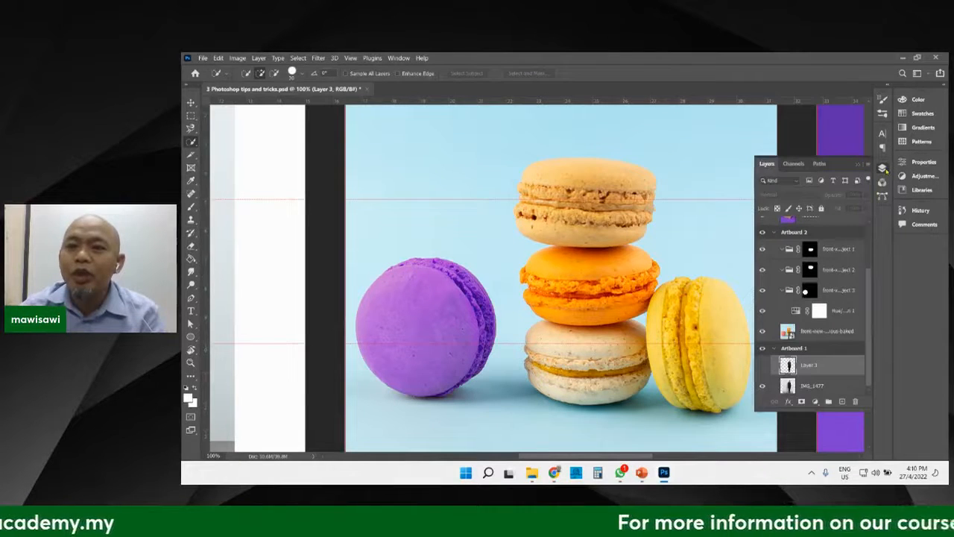
pyautogui.click(825, 334)
pyautogui.press('ctrl')
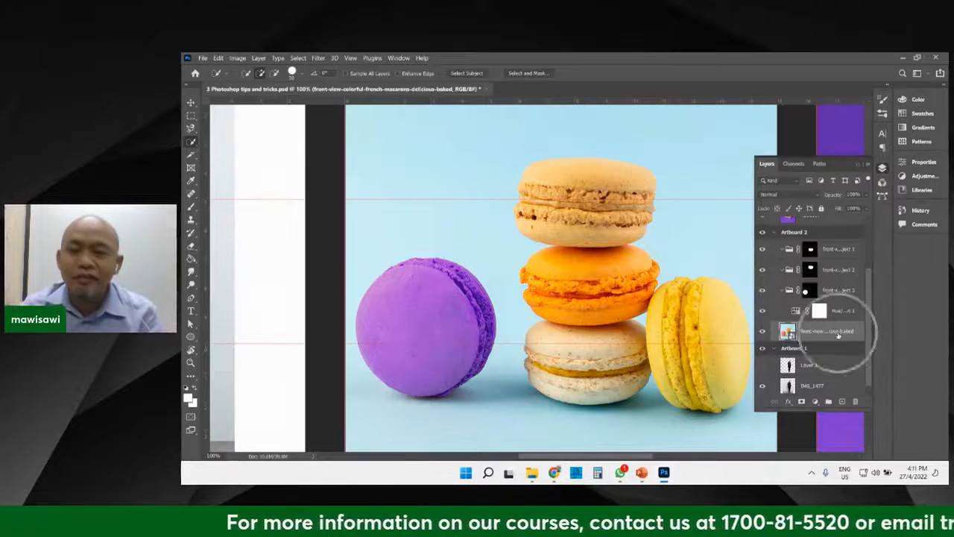
pyautogui.click(859, 164)
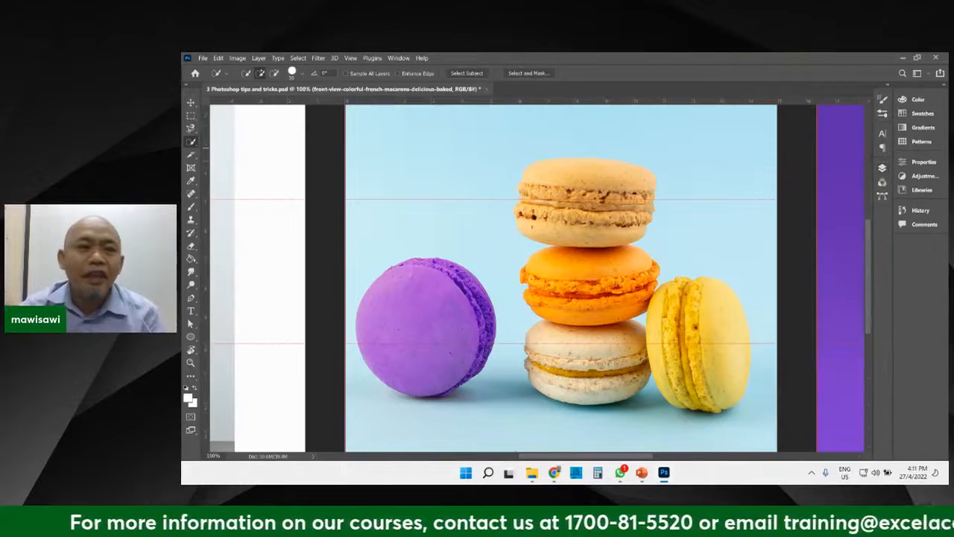
# Select the top tan macaron and the orange macaron below it with the Quick Selection tool.
pyautogui.rightClick(193, 143)
pyautogui.click(239, 151)
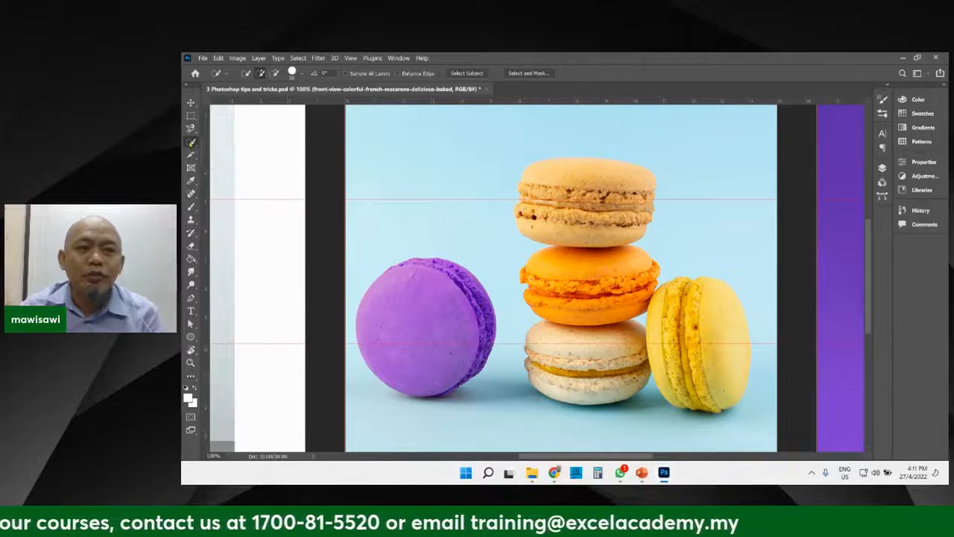
pyautogui.click(586, 176)
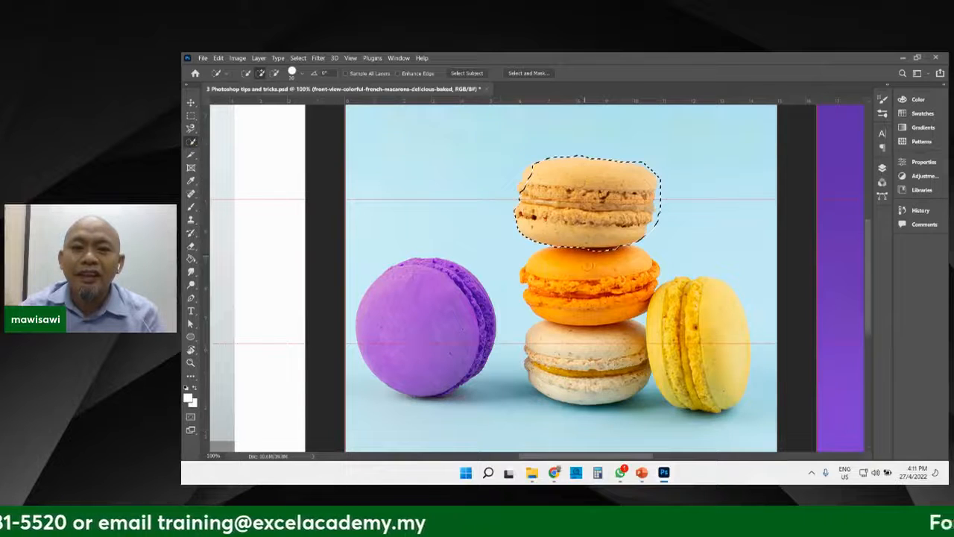
pyautogui.click(580, 260)
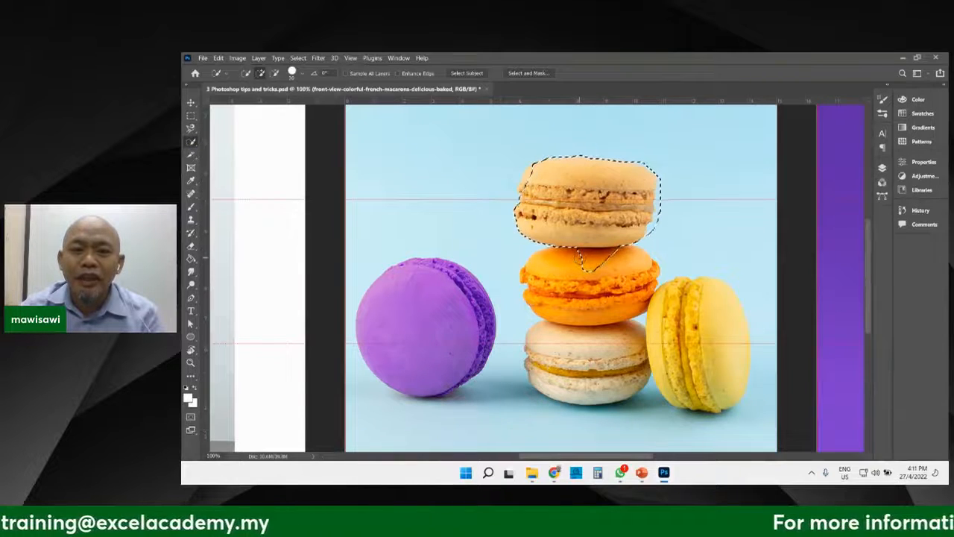
pyautogui.moveTo(580, 261)
pyautogui.mouseDown()
pyautogui.moveTo(556, 265)
pyautogui.moveTo(540, 282)
pyautogui.moveTo(552, 302)
pyautogui.moveTo(601, 287)
pyautogui.moveTo(622, 292)
pyautogui.moveTo(640, 270)
pyautogui.mouseUp()
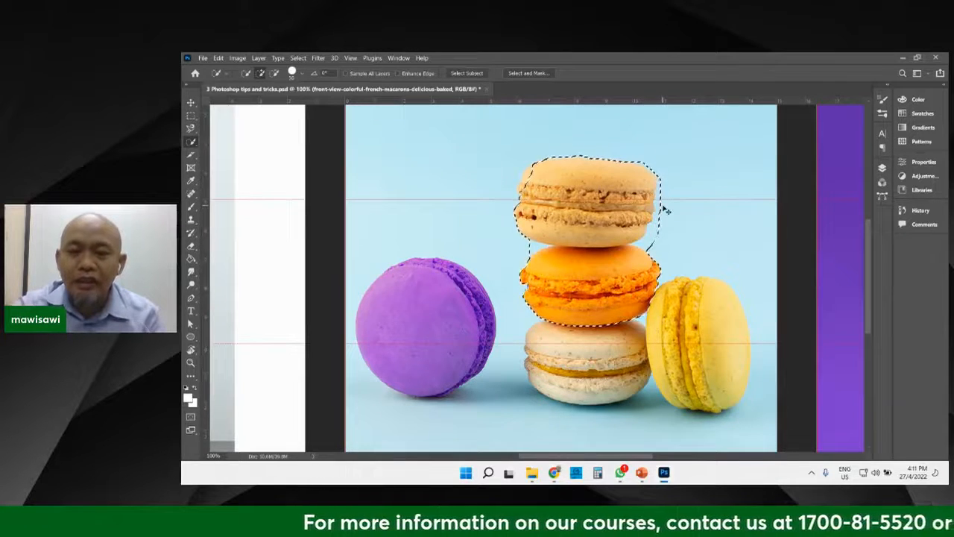
# Refine the top macaron's selection by subtracting the background beside its right edge and adding its missing upper-left edge.
pyautogui.hotkey('ctrl', '+')
pyautogui.moveTo(665, 206); pyautogui.dragTo(603, 321)
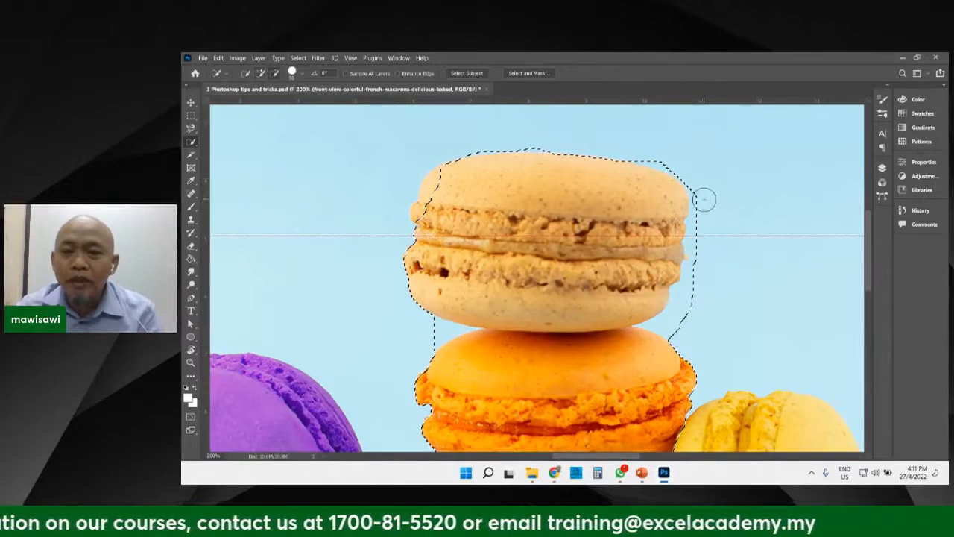
pyautogui.moveTo(704, 200)
pyautogui.mouseDown()
pyautogui.moveTo(697, 200)
pyautogui.moveTo(690, 300)
pyautogui.moveTo(676, 315)
pyautogui.moveTo(682, 288)
pyautogui.mouseUp()
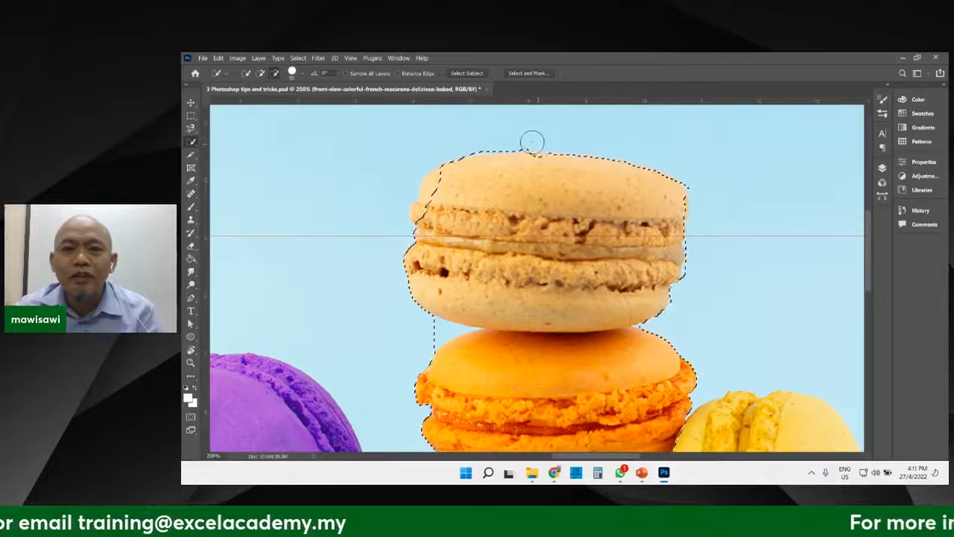
pyautogui.moveTo(448, 180); pyautogui.dragTo(435, 188)
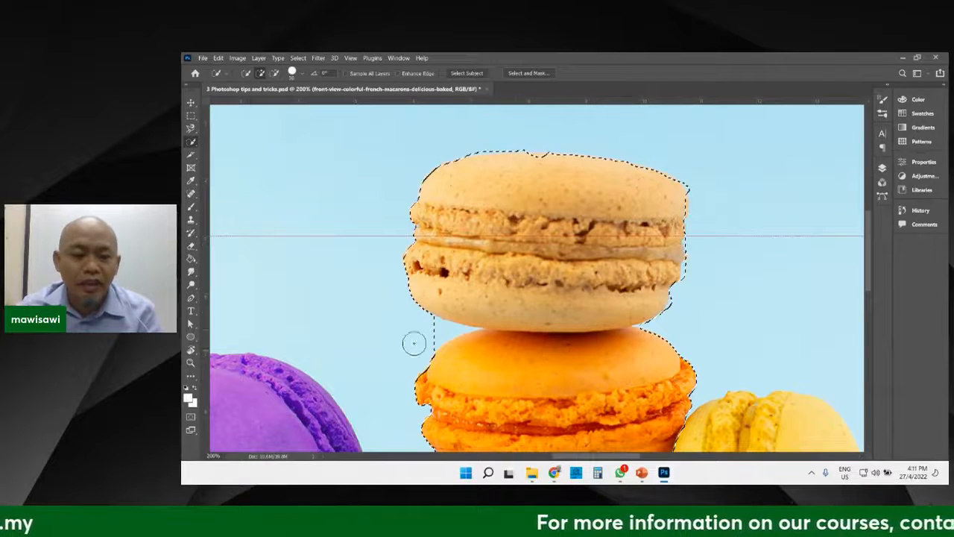
# Add the purple macaron to the selection of stacked macarons, and deselect everything.
pyautogui.moveTo(513, 345); pyautogui.dragTo(563, 196)
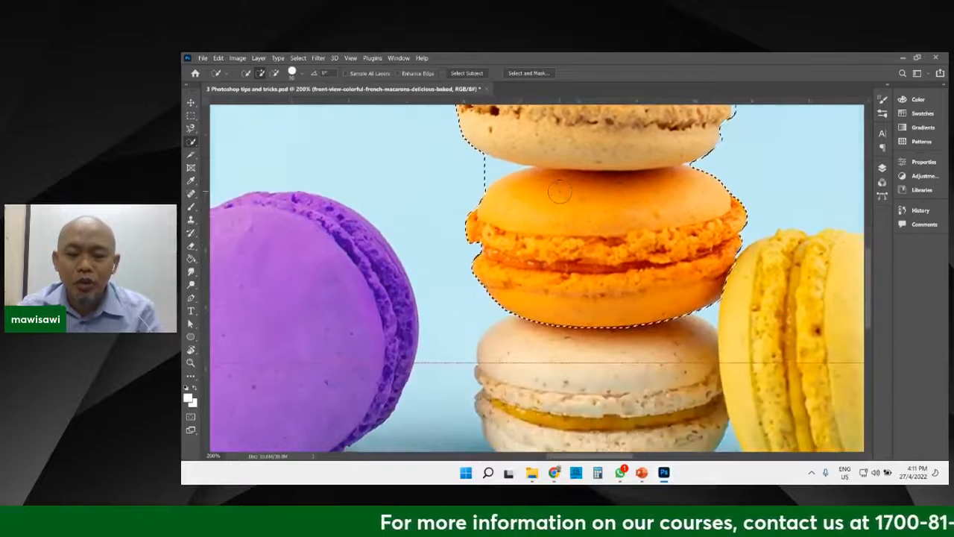
pyautogui.hotkey('ctrl', '-')
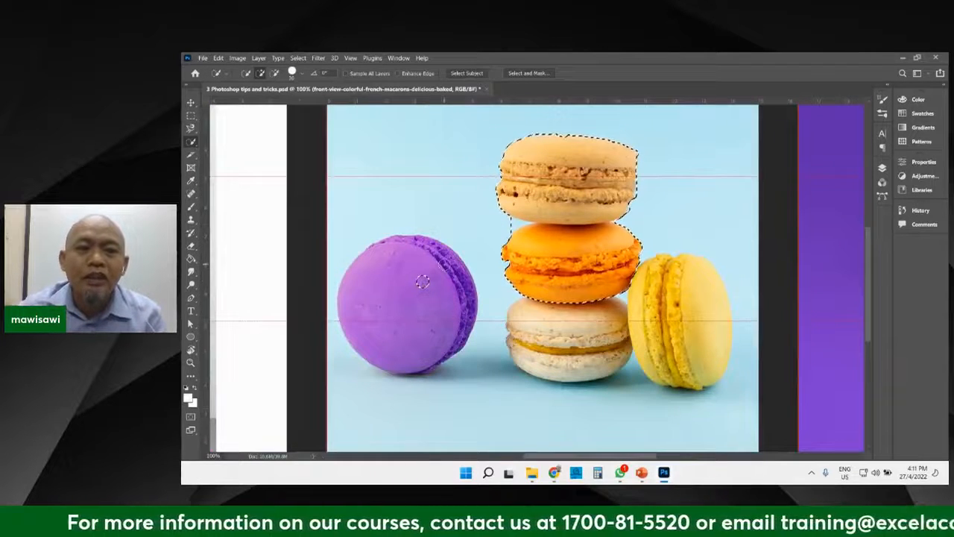
pyautogui.moveTo(444, 266)
pyautogui.mouseDown()
pyautogui.moveTo(378, 250)
pyautogui.moveTo(366, 328)
pyautogui.mouseUp()
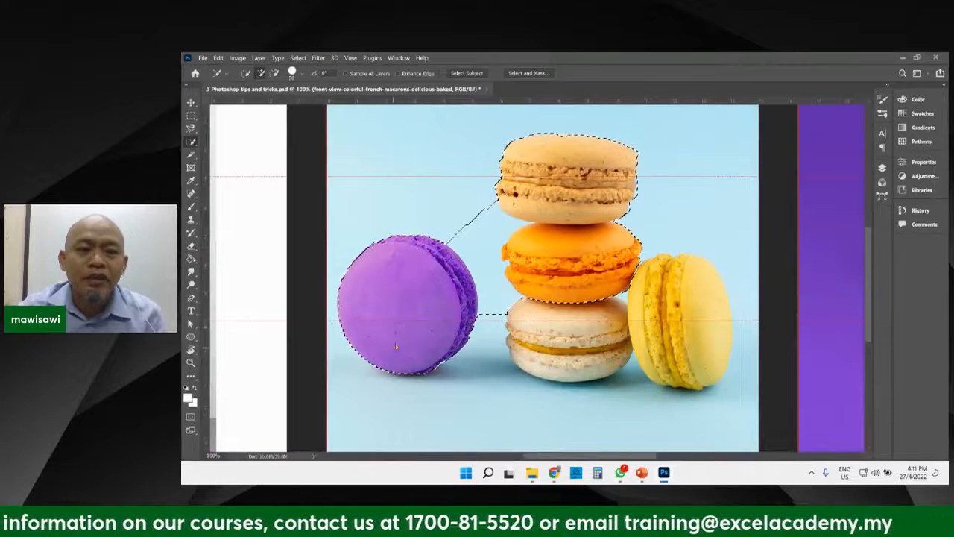
pyautogui.click(191, 117)
pyautogui.click(381, 138)
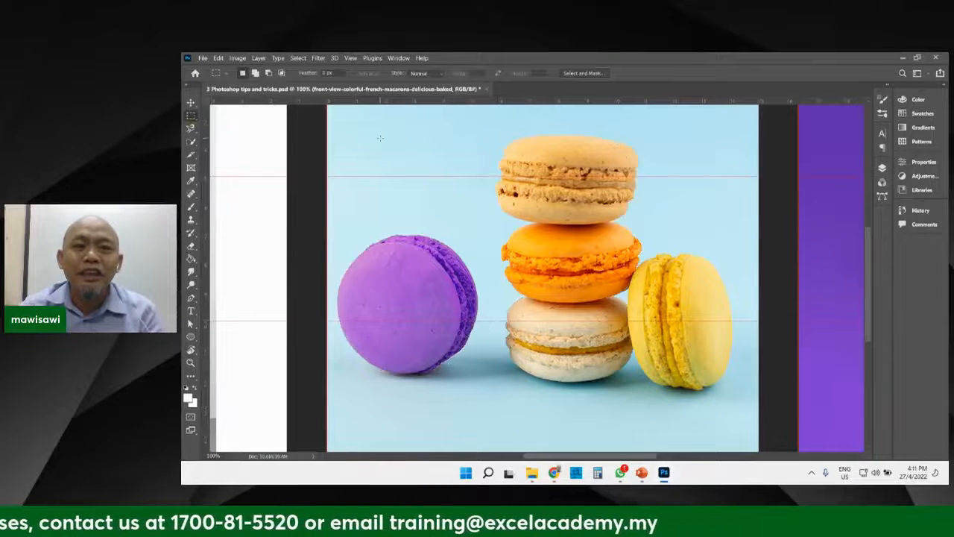
# Select only the purple macaron with the Quick Selection tool and copy it onto a new layer.
pyautogui.click(191, 140)
pyautogui.moveTo(409, 276); pyautogui.dragTo(360, 264)
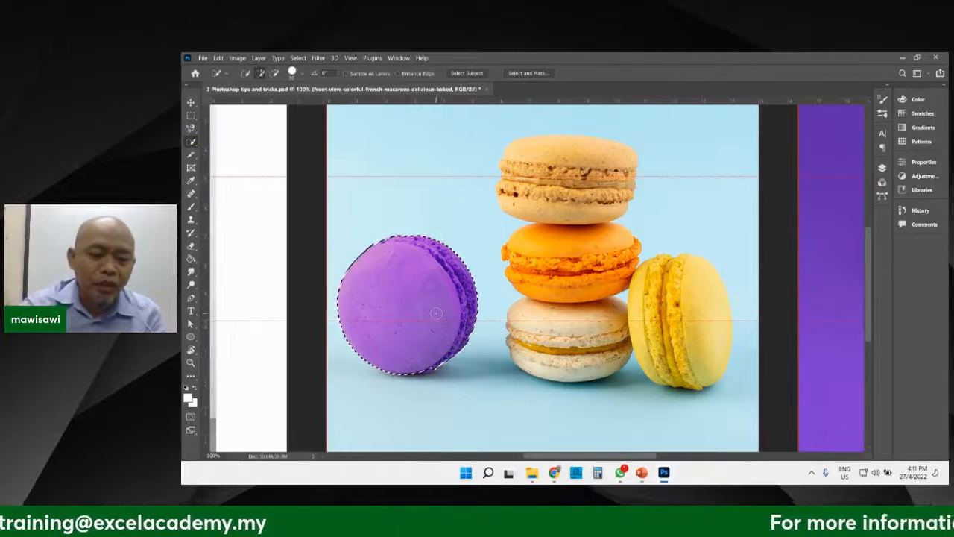
pyautogui.hotkey('ctrl', 'j')
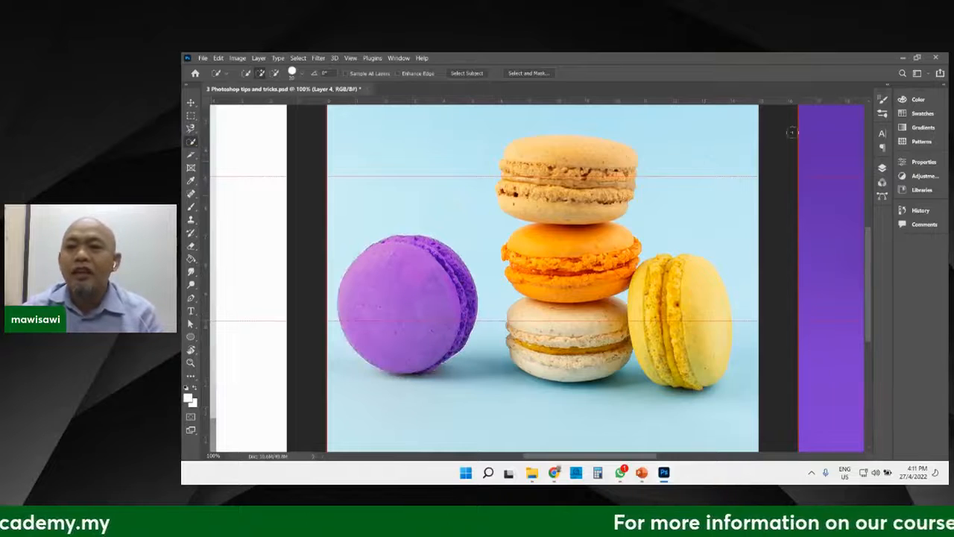
# Toggle the visibility of the original macaron photo layer to compare it with the isolated purple macaron.
pyautogui.click(883, 168)
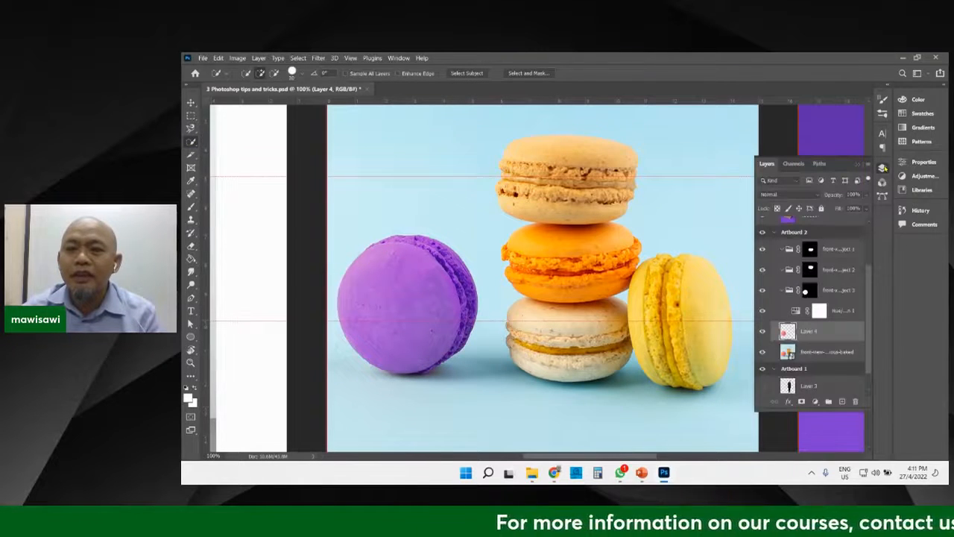
pyautogui.click(763, 352)
pyautogui.click(763, 352)
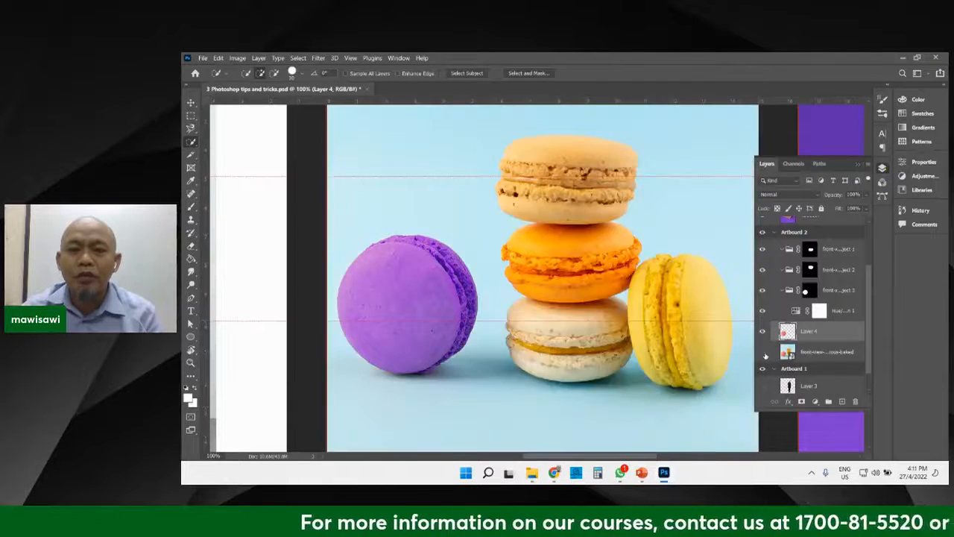
pyautogui.click(763, 352)
pyautogui.click(762, 352)
pyautogui.click(762, 352)
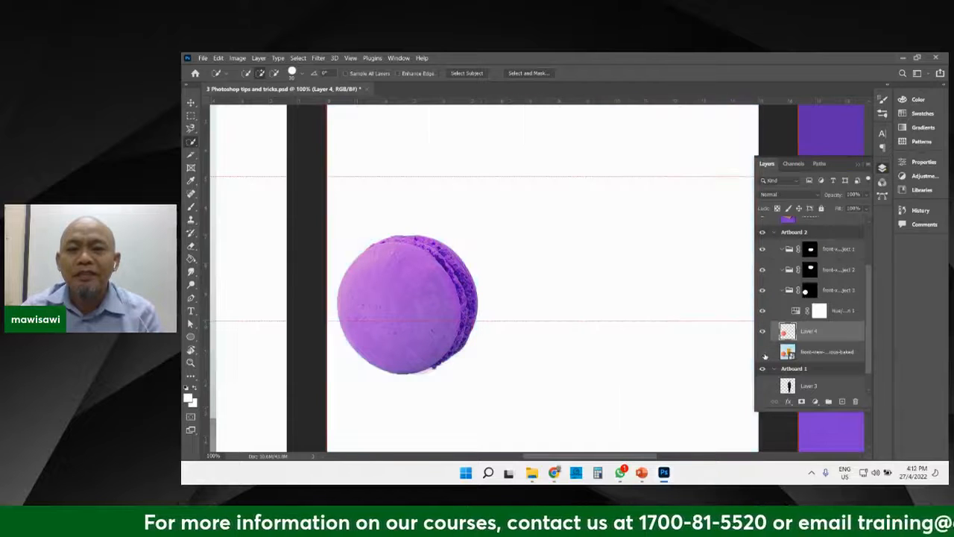
pyautogui.click(763, 352)
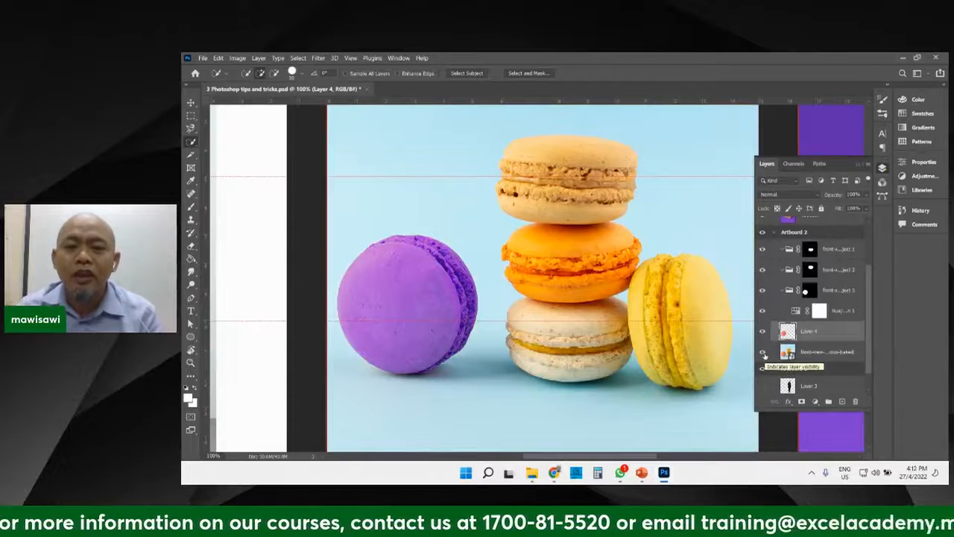
pyautogui.click(764, 354)
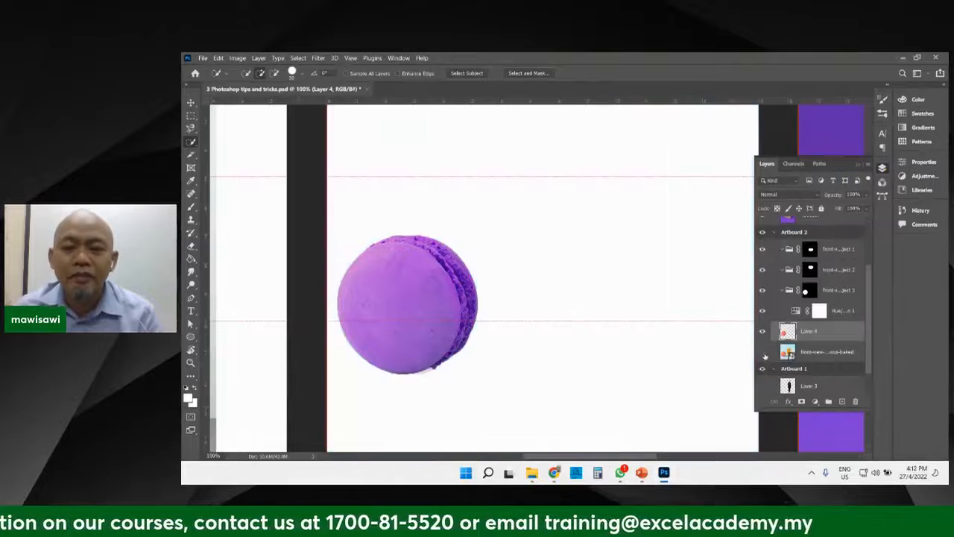
pyautogui.click(764, 354)
pyautogui.click(764, 354)
pyautogui.click(764, 354)
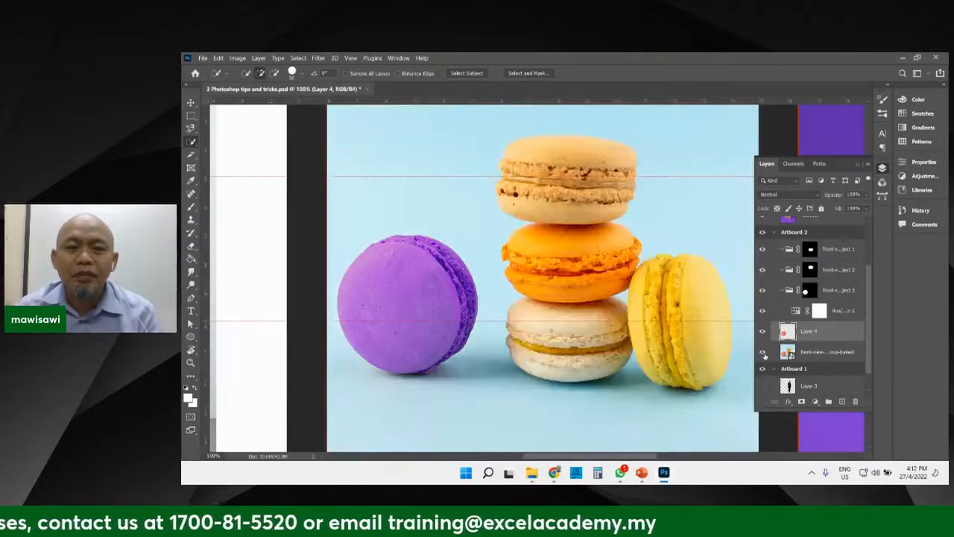
pyautogui.click(763, 353)
pyautogui.click(764, 353)
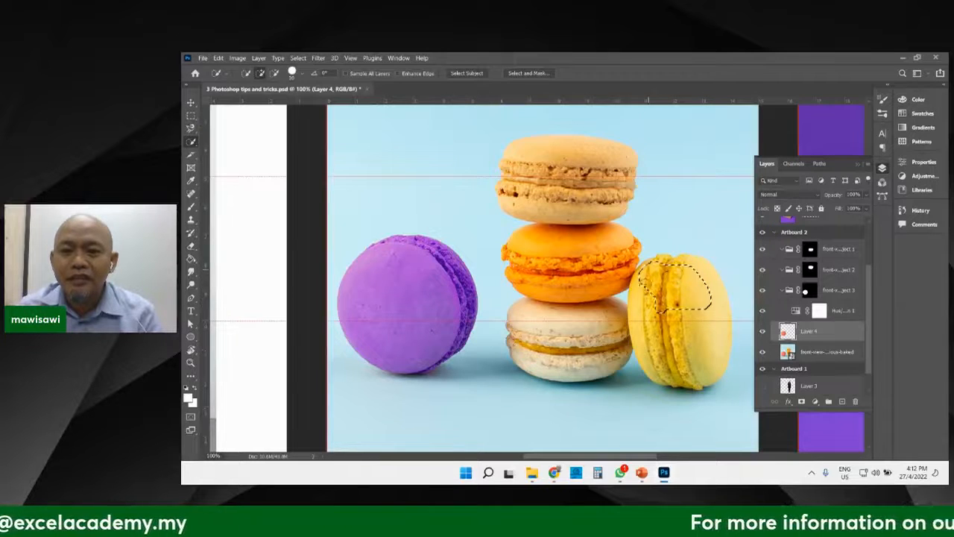
# Select the yellow macaron on the original photo layer with the Quick Selection tool and copy it onto a new layer.
pyautogui.click(826, 354)
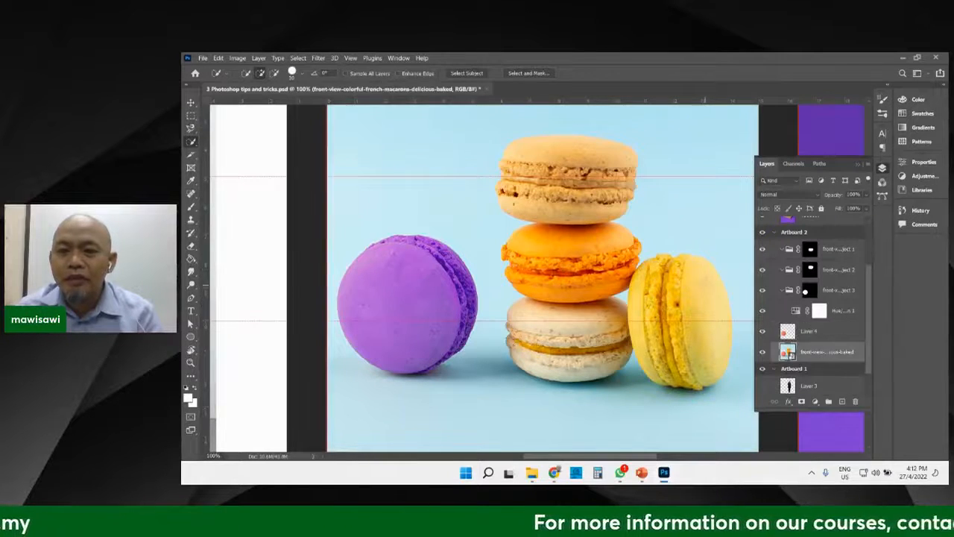
pyautogui.moveTo(682, 284); pyautogui.dragTo(705, 272)
pyautogui.moveTo(696, 341)
pyautogui.mouseDown()
pyautogui.moveTo(680, 320)
pyautogui.moveTo(646, 328)
pyautogui.moveTo(641, 340)
pyautogui.moveTo(690, 367)
pyautogui.moveTo(643, 373)
pyautogui.moveTo(656, 382)
pyautogui.moveTo(714, 332)
pyautogui.moveTo(721, 302)
pyautogui.moveTo(726, 313)
pyautogui.mouseUp()
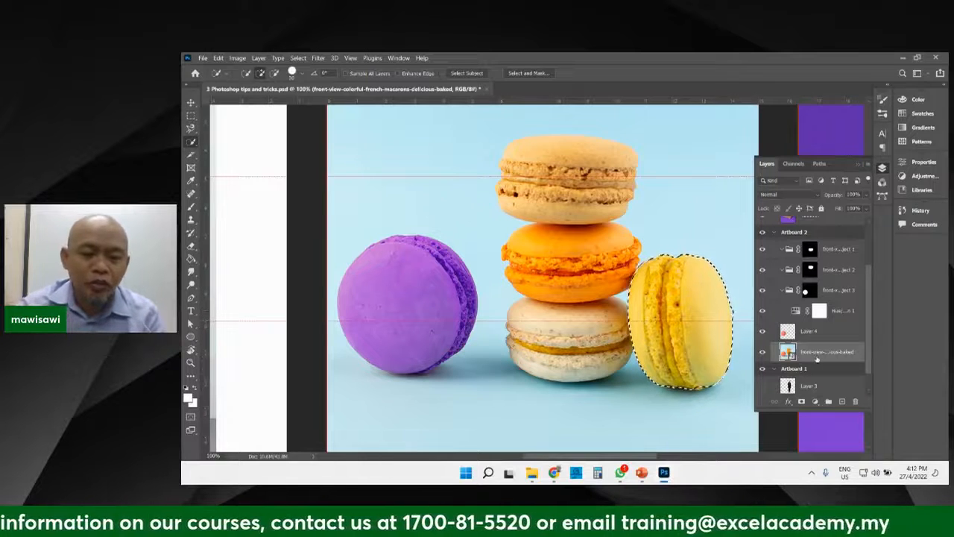
pyautogui.hotkey('ctrl', 'j')
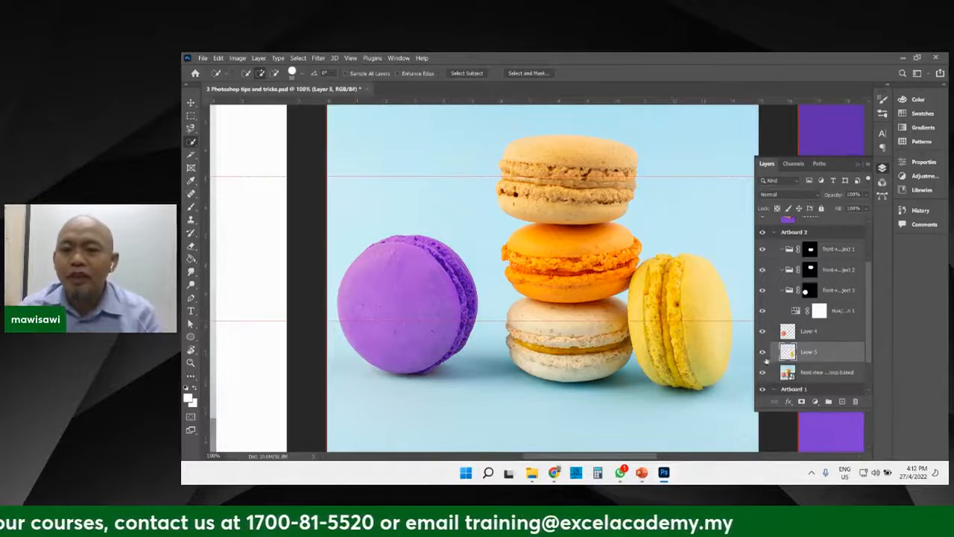
# Hide the isolated purple and yellow macaron layers in Artboard 2, keeping the original macaron photo layer visible.
pyautogui.click(763, 372)
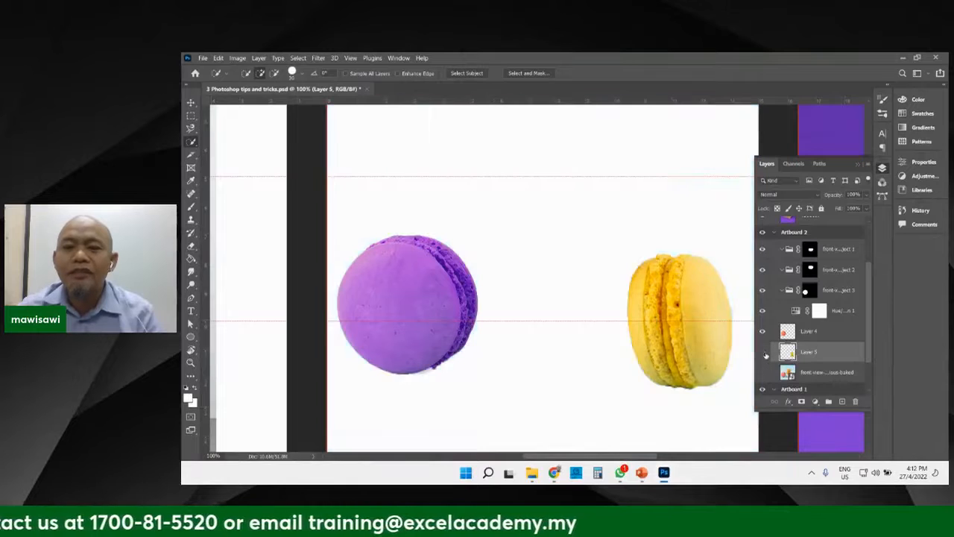
pyautogui.click(765, 353)
pyautogui.click(764, 353)
pyautogui.click(764, 353)
pyautogui.click(764, 353)
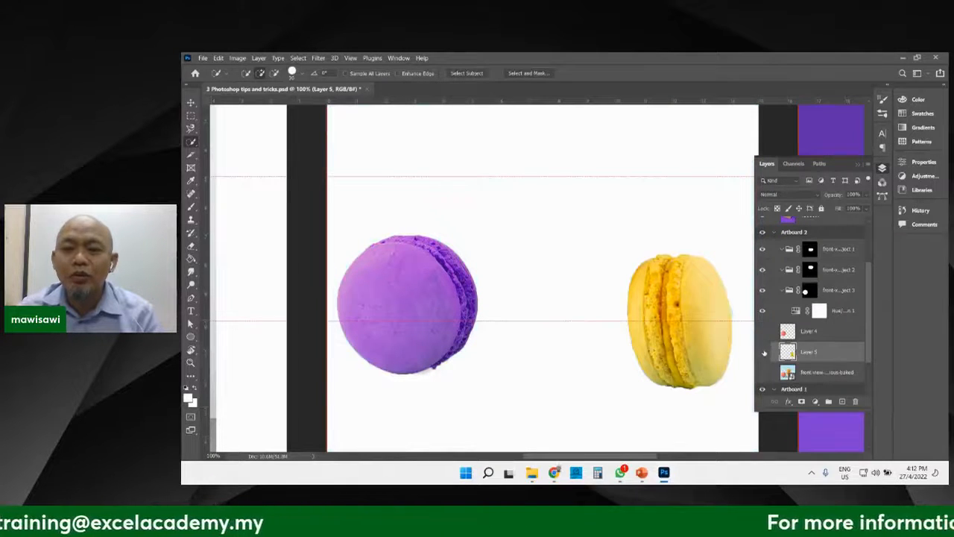
pyautogui.click(765, 352)
pyautogui.click(763, 372)
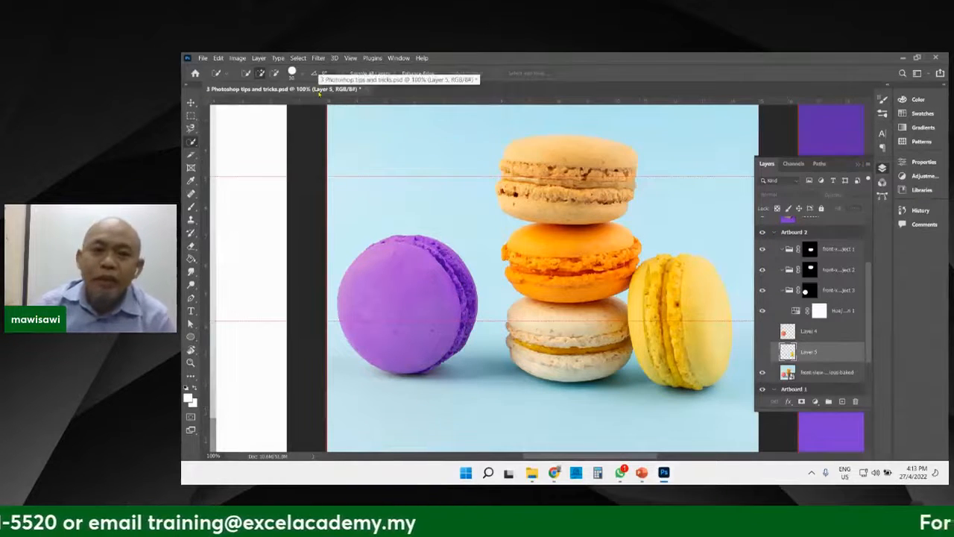
# Select the purple macaron on the original macaron photo layer with the Object Selection tool in Rectangle mode.
pyautogui.click(298, 58)
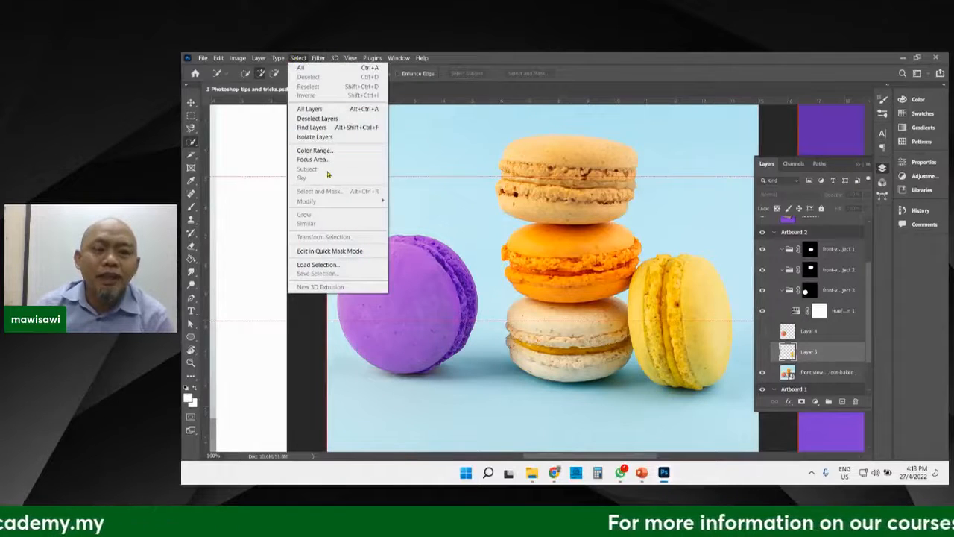
pyautogui.click(513, 58)
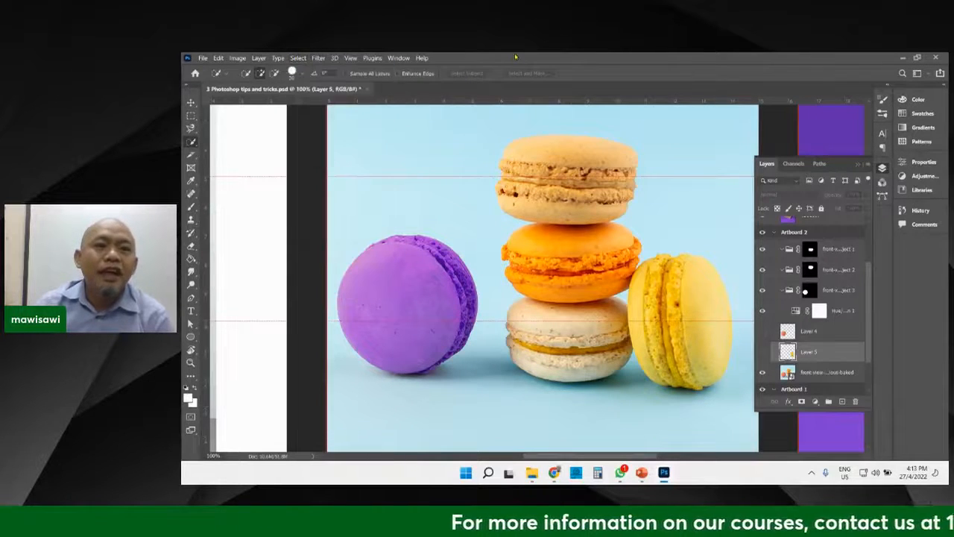
pyautogui.rightClick(191, 142)
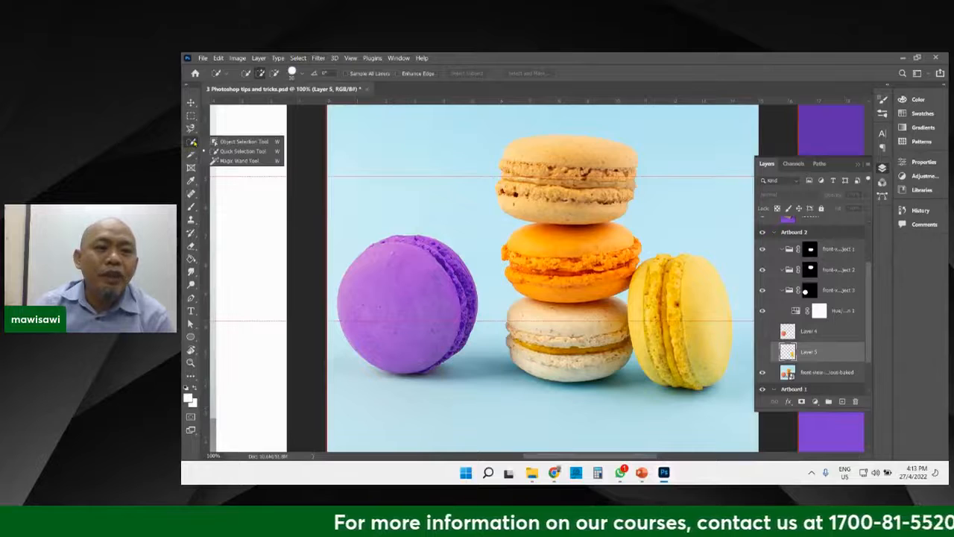
pyautogui.click(239, 142)
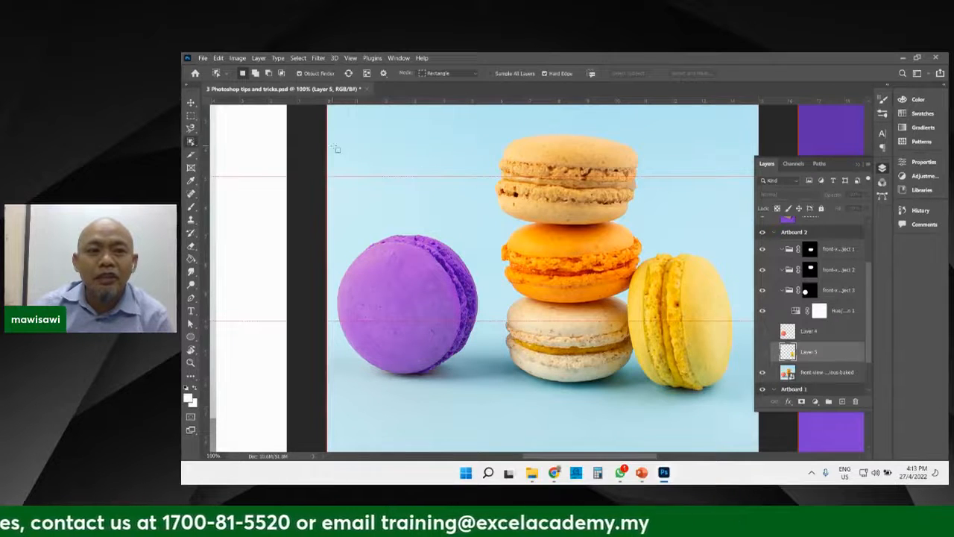
pyautogui.moveTo(332, 145); pyautogui.dragTo(492, 382)
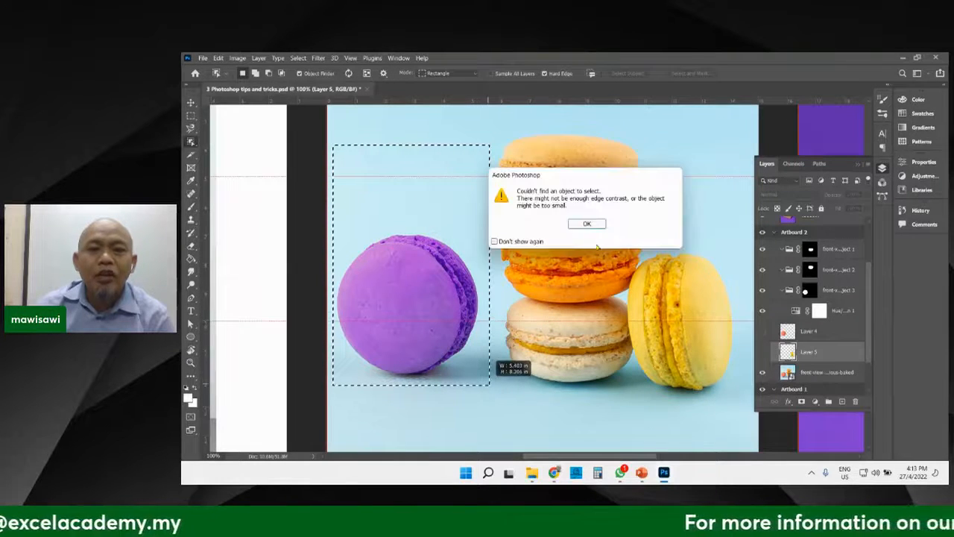
pyautogui.click(589, 226)
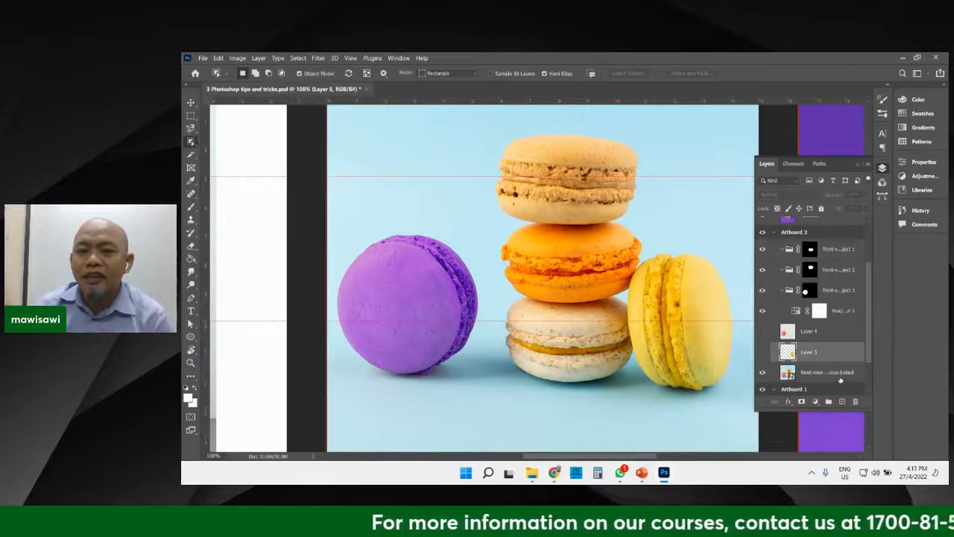
pyautogui.click(838, 377)
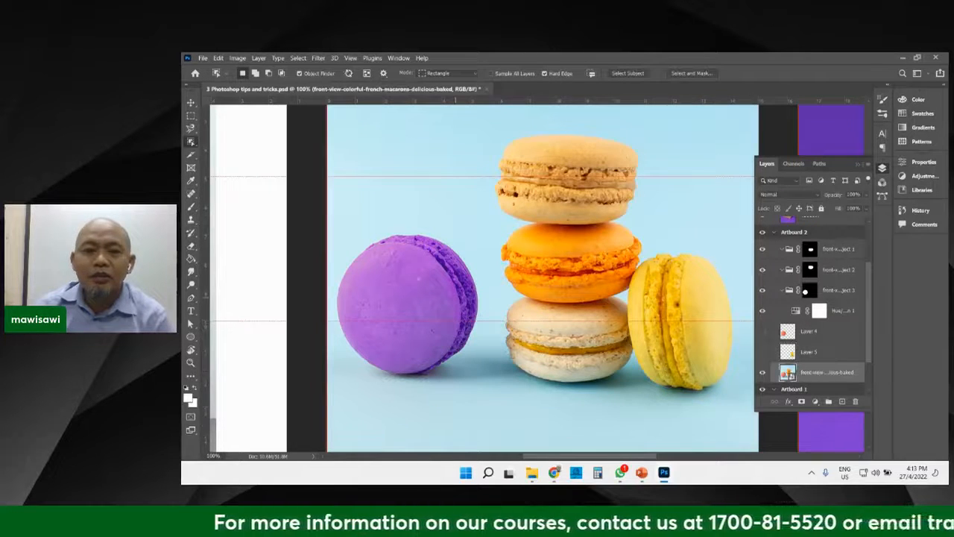
pyautogui.moveTo(331, 183); pyautogui.dragTo(497, 388)
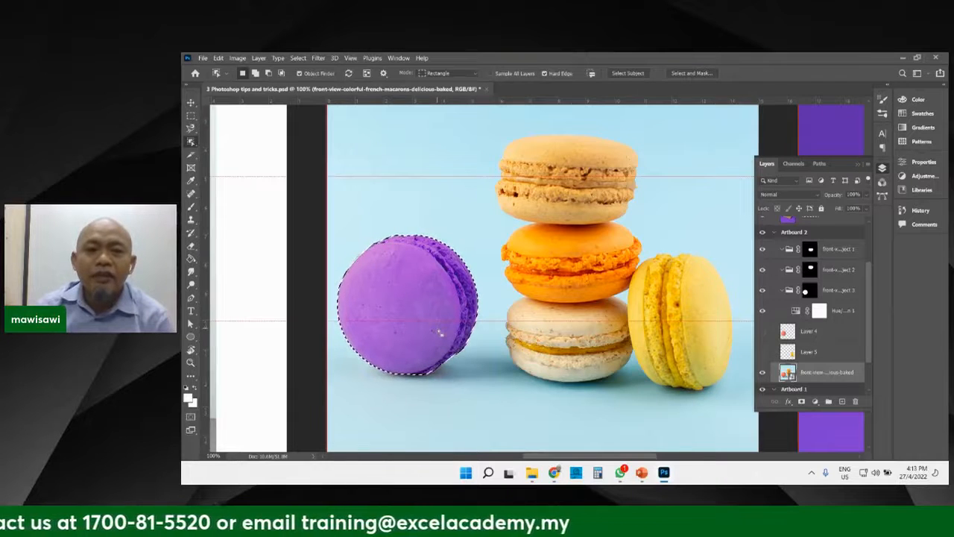
# Clear the purple macaron selection, draw a rectangular marquee around the three stacked macarons, and deselect it.
pyautogui.click(191, 115)
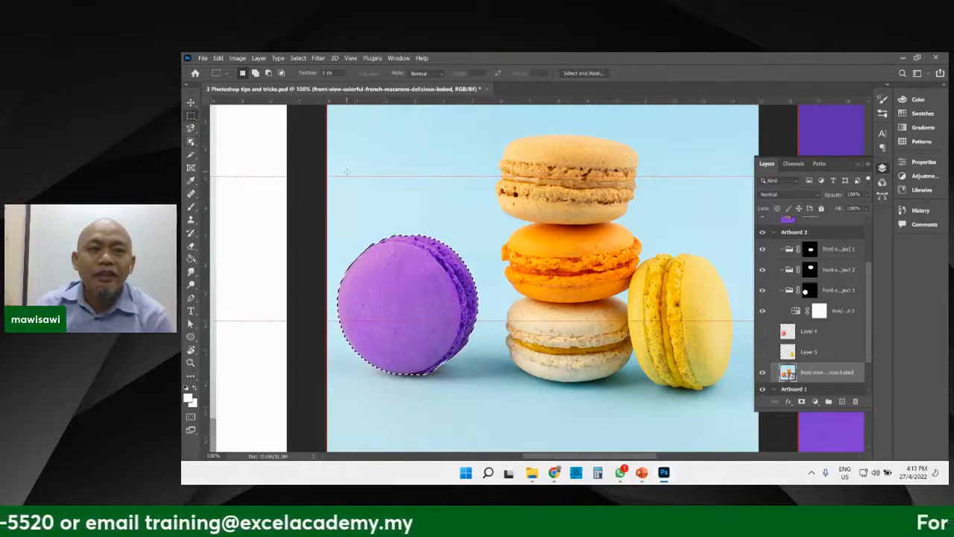
pyautogui.hotkey('ctrl', 'd')
pyautogui.moveTo(480, 114); pyautogui.dragTo(647, 407)
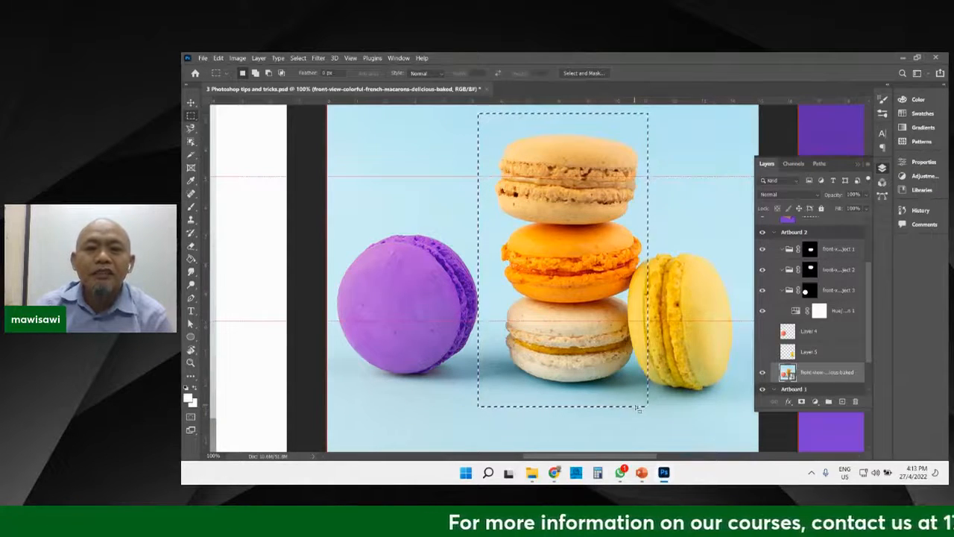
pyautogui.click(557, 192)
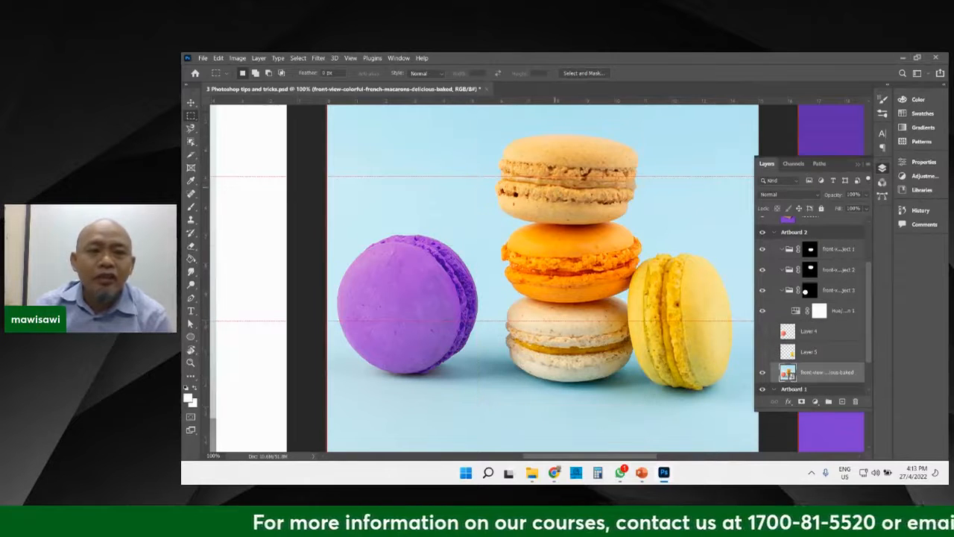
# Select the three stacked macarons together with the Object Selection tool, and deselect them.
pyautogui.click(191, 142)
pyautogui.moveTo(484, 113); pyautogui.dragTo(647, 394)
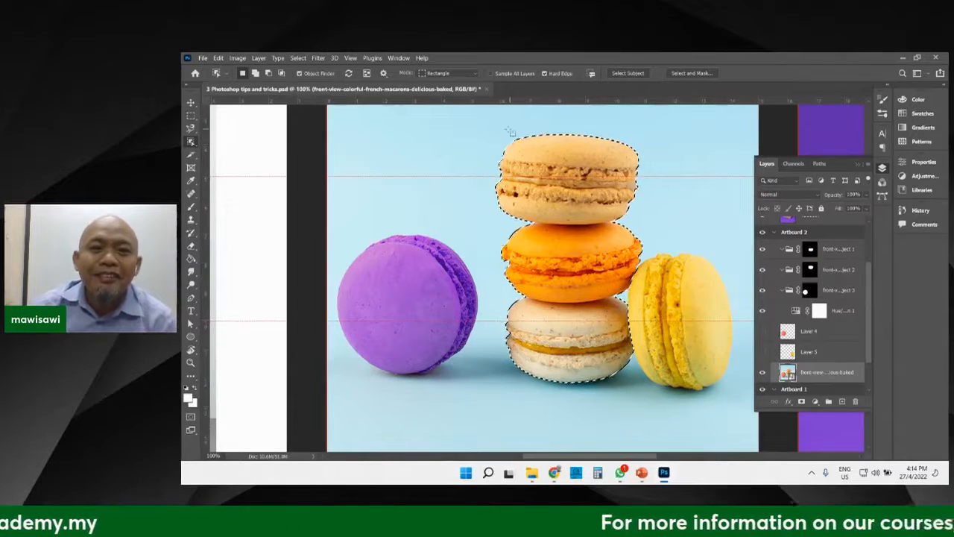
pyautogui.hotkey('ctrl', 'd')
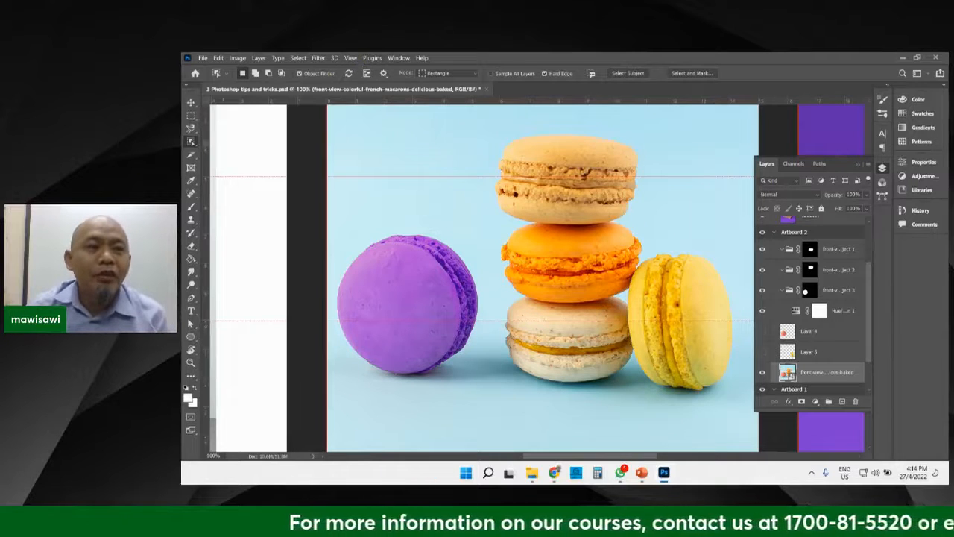
pyautogui.click(191, 141)
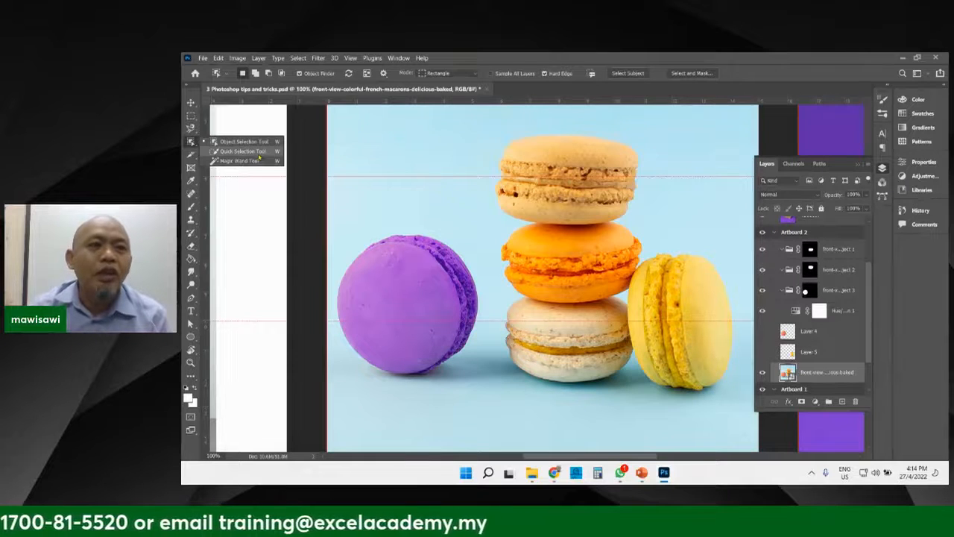
pyautogui.click(299, 58)
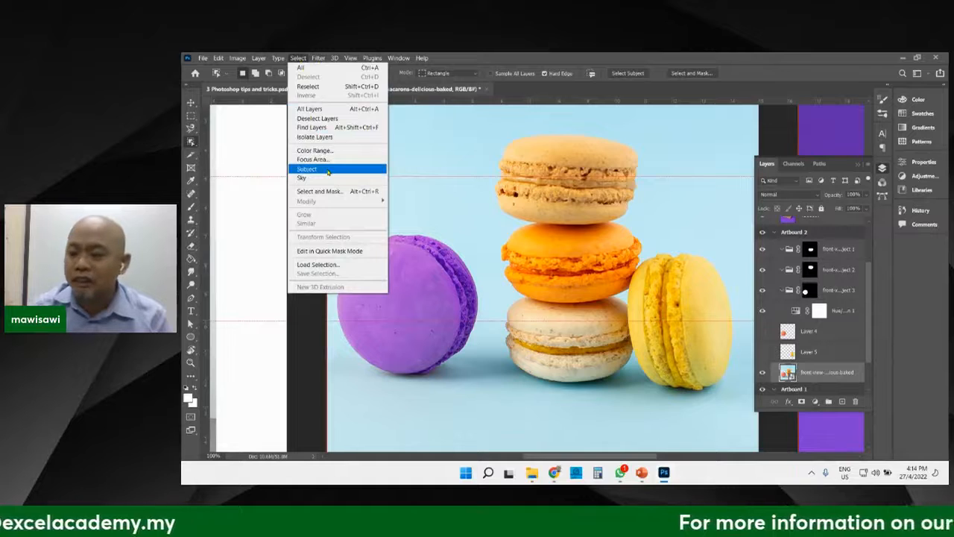
pyautogui.click(711, 58)
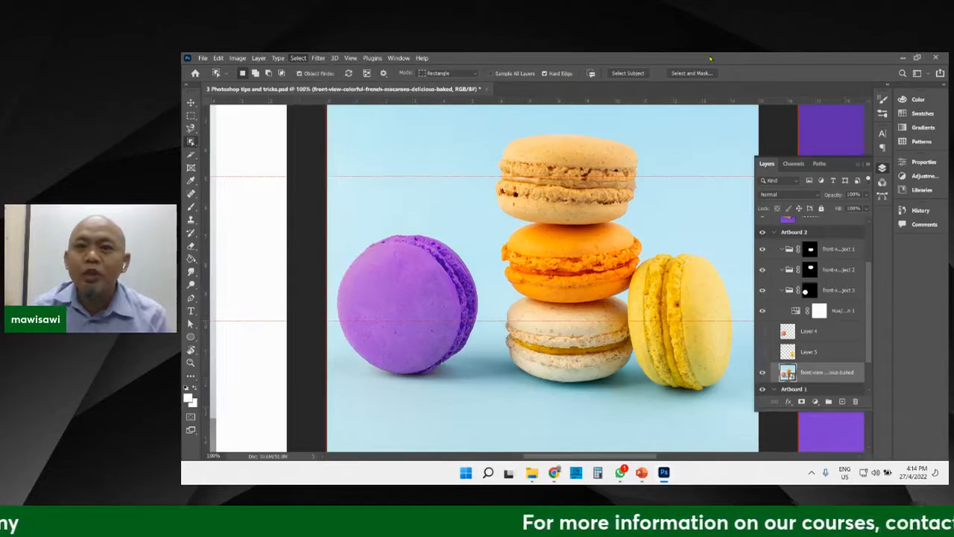
pyautogui.scroll(-2, 866, 328)
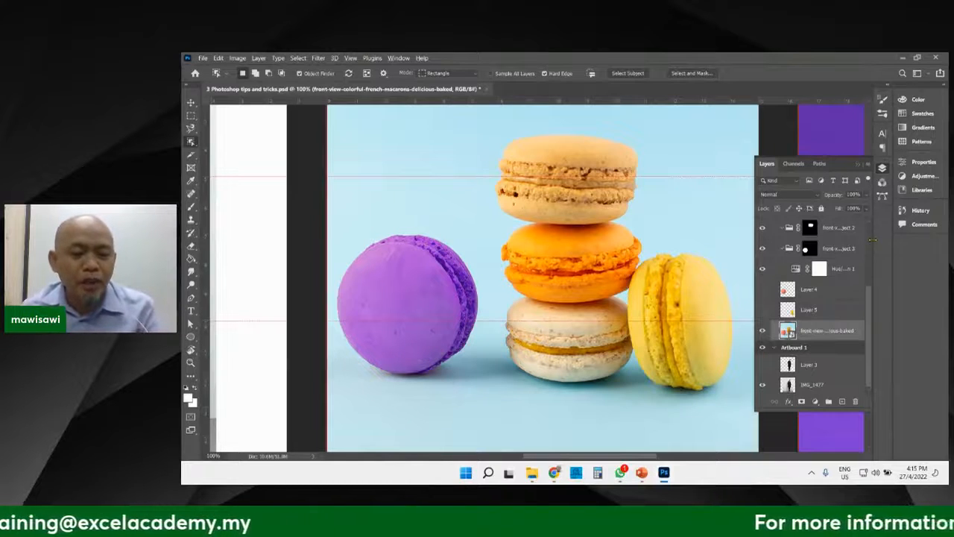
# Switch to the PowerPoint slide show at the Auto Selection slide to review the traditional and new selection tools.
pyautogui.hotkey('alt', 'Tab')
pyautogui.hotkey('alt', 'Tab')
pyautogui.hotkey('alt', 'Tab')
pyautogui.hotkey('alt', 'Tab')
pyautogui.hotkey('alt', 'Tab')
pyautogui.hotkey('alt', 'Tab')
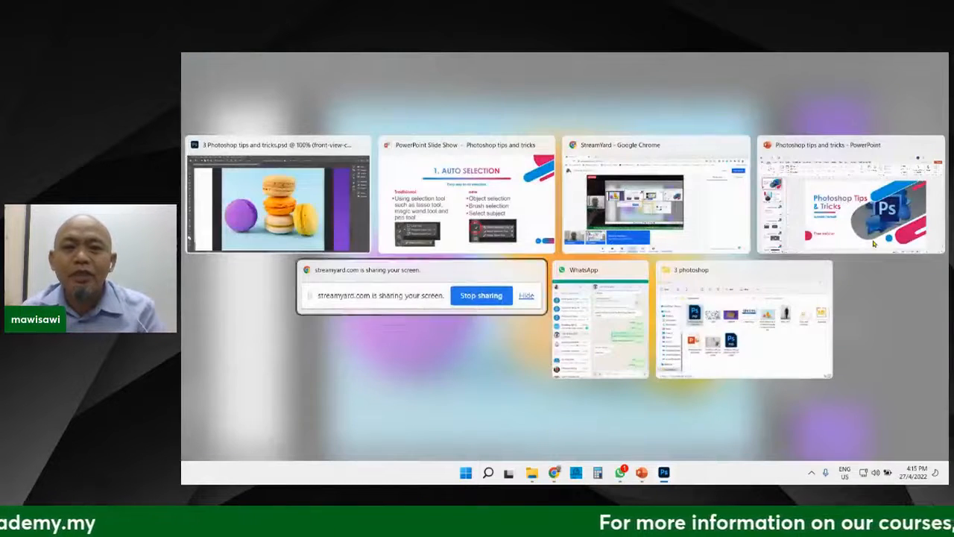
pyautogui.hotkey('alt', 'Tab')
pyautogui.hotkey('alt', 'Tab')
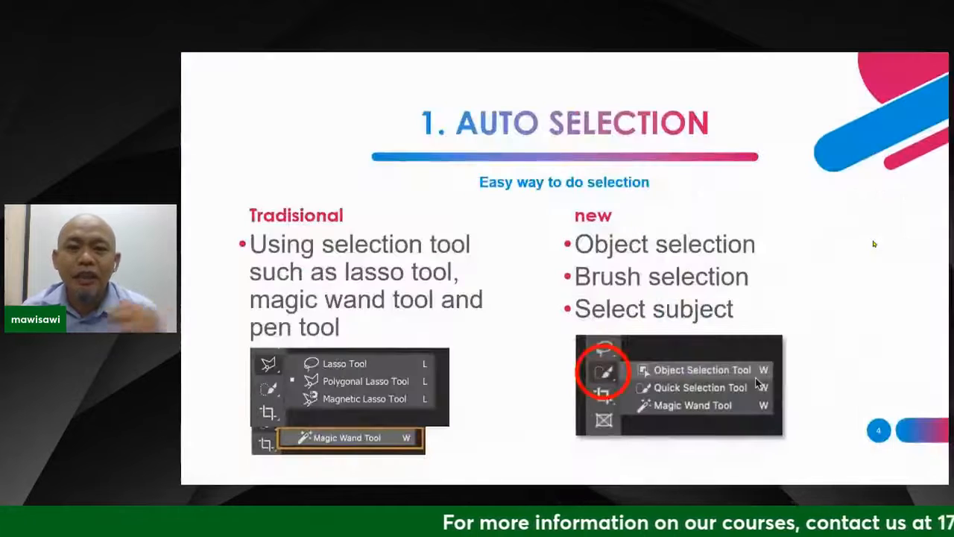
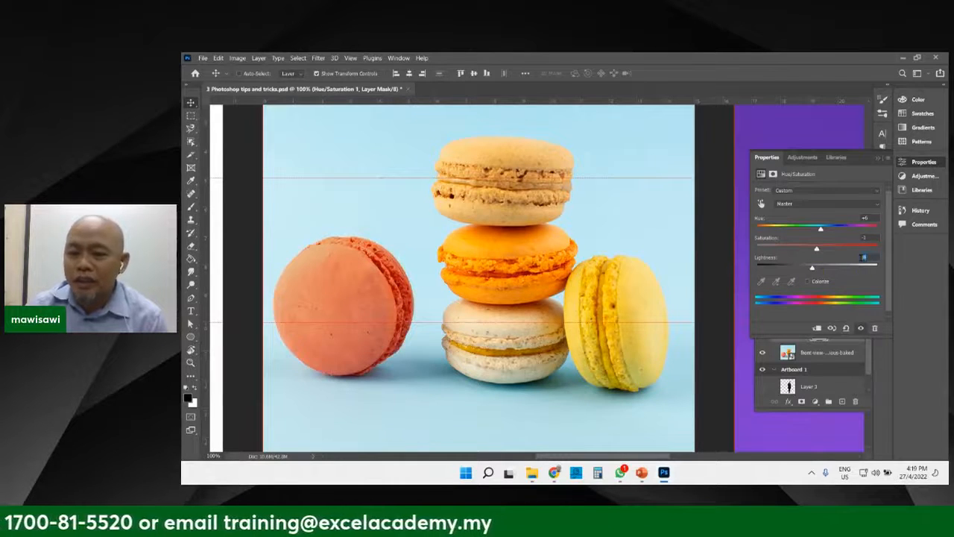
# In the leftmost macaron's Hue/Saturation adjustment, set the lightness to 0, the saturation to +13 and the hue to -118.
pyautogui.write('0')
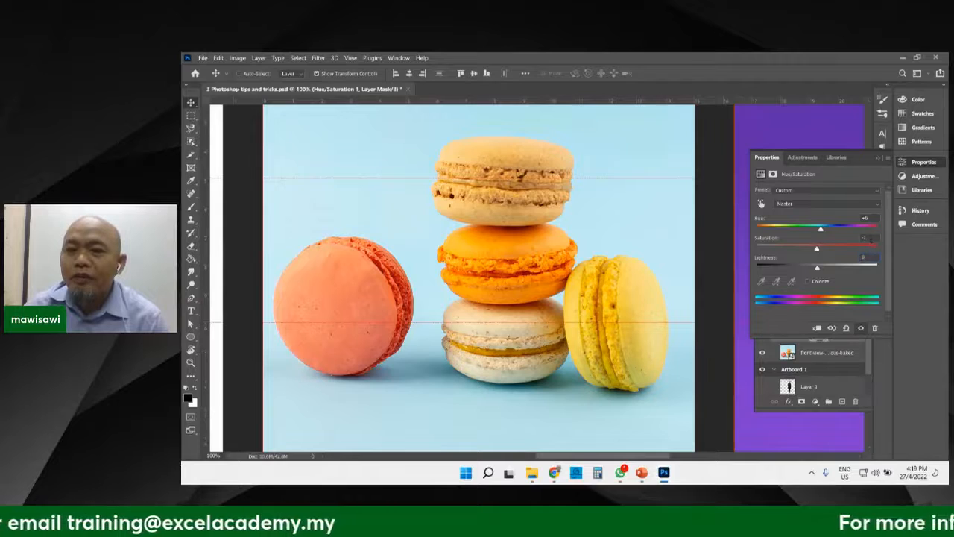
pyautogui.moveTo(818, 249); pyautogui.dragTo(826, 253)
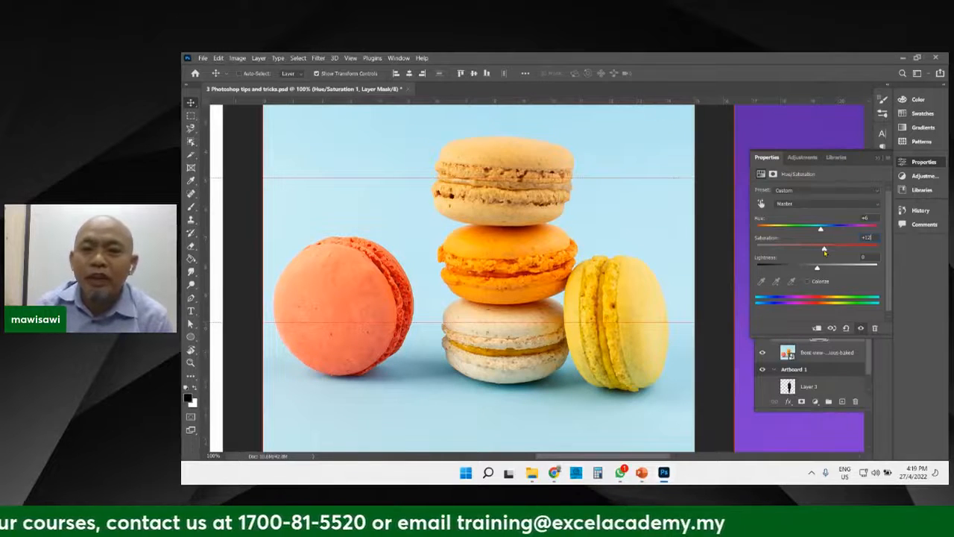
pyautogui.moveTo(825, 252); pyautogui.dragTo(800, 255)
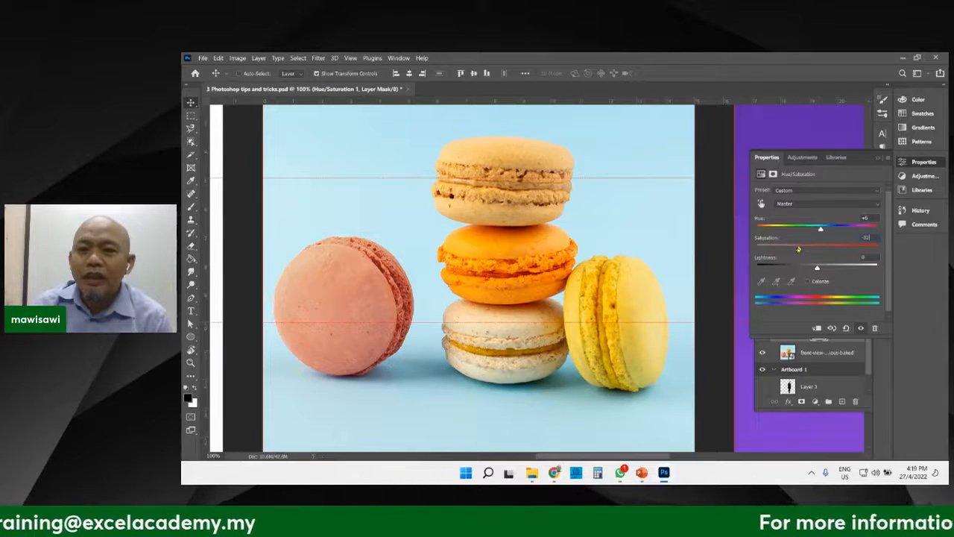
pyautogui.moveTo(800, 250); pyautogui.dragTo(776, 230)
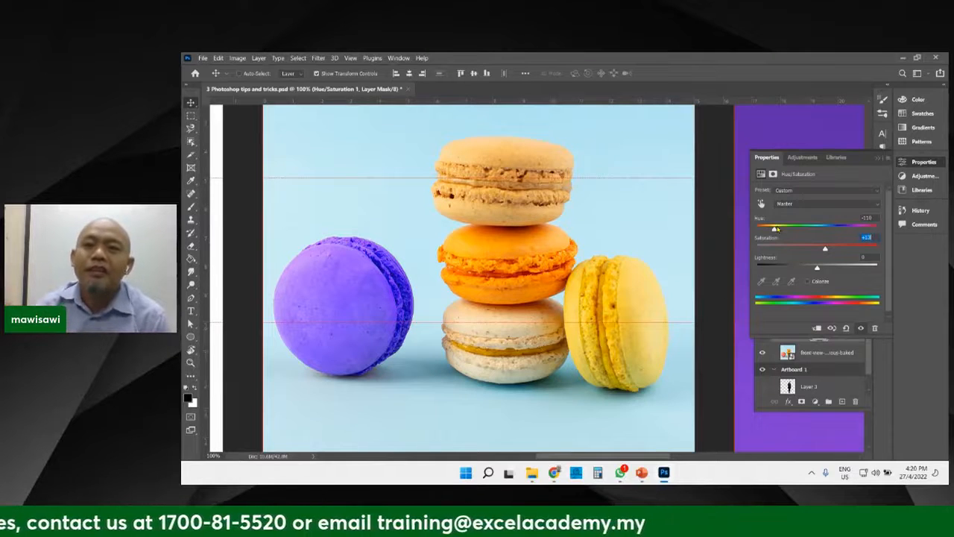
pyautogui.click(882, 158)
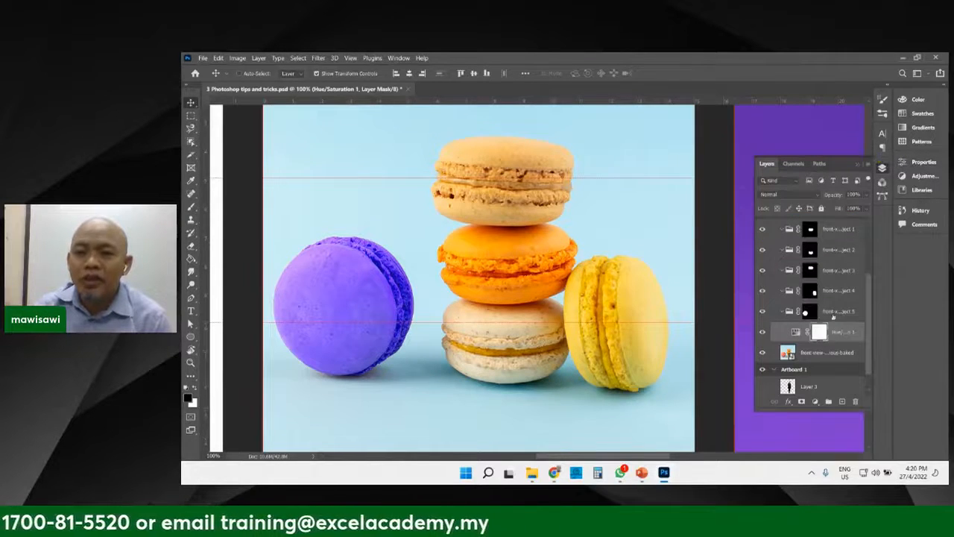
# Hide the masked object groups and the Hue/Saturation layer to compare with the original photo, and show them all again.
pyautogui.click(827, 354)
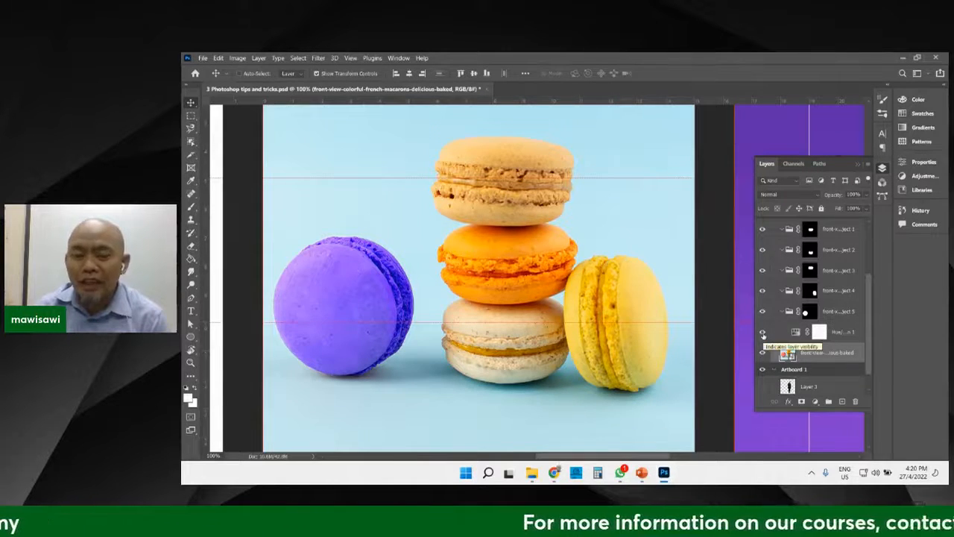
pyautogui.moveTo(762, 334); pyautogui.dragTo(764, 233)
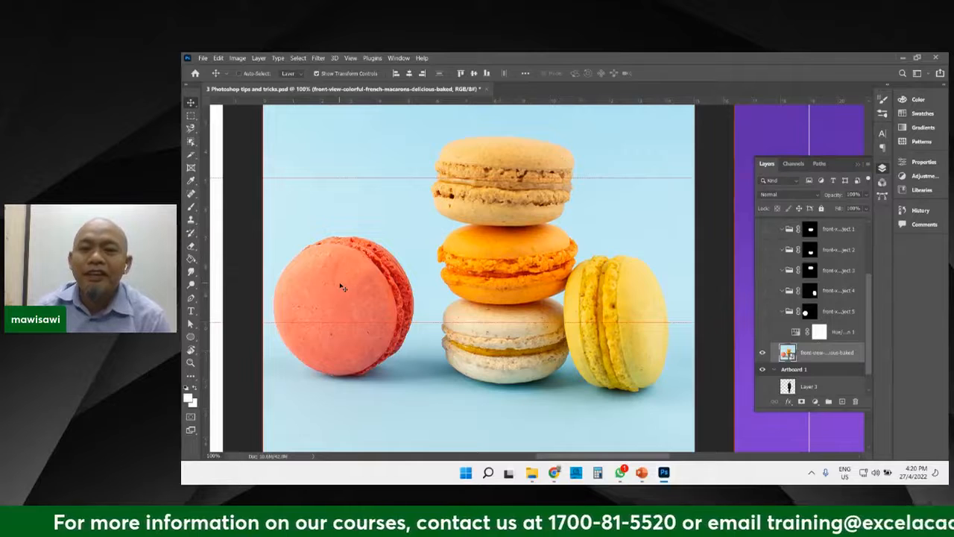
pyautogui.click(762, 312)
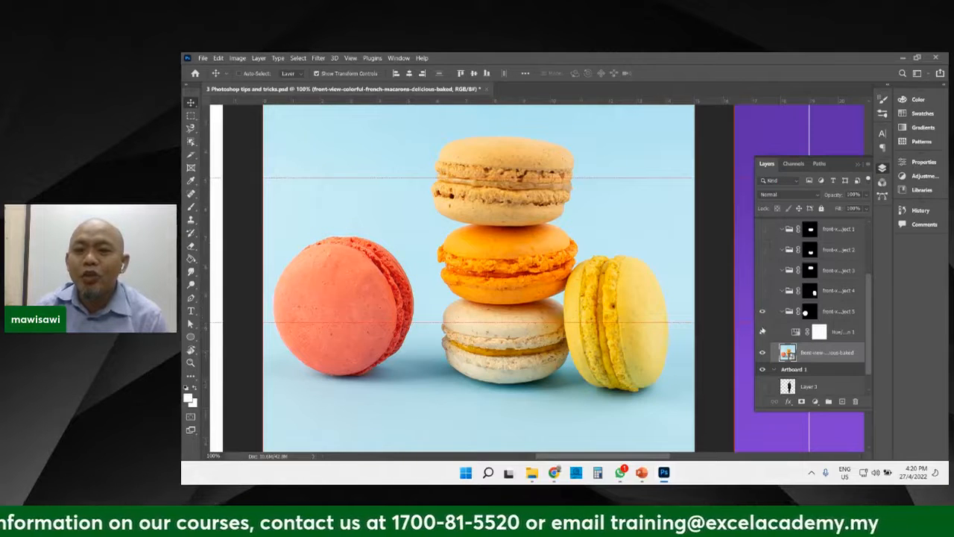
pyautogui.click(762, 332)
pyautogui.moveTo(762, 292); pyautogui.dragTo(768, 235)
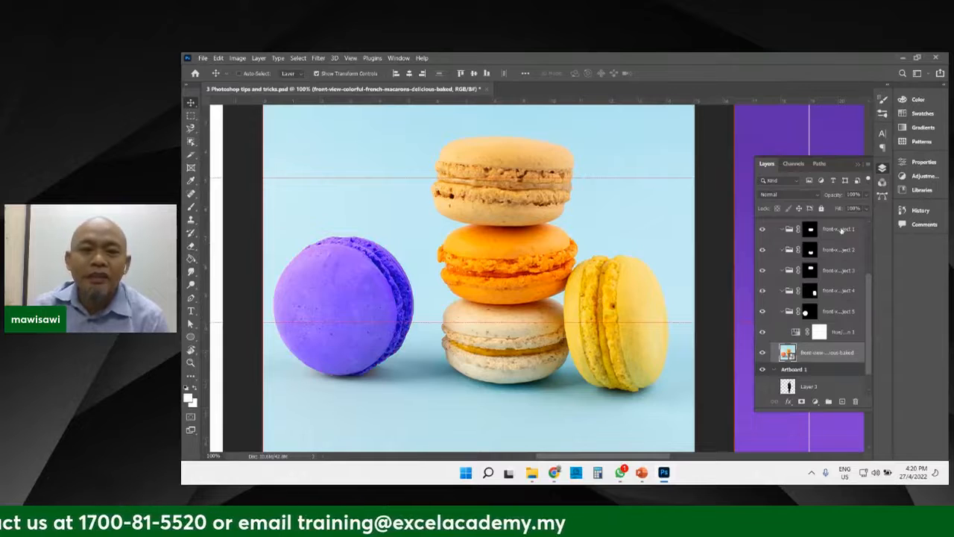
# Add a Hue/Saturation adjustment layer to the yellow macaron's masked group.
pyautogui.click(838, 292)
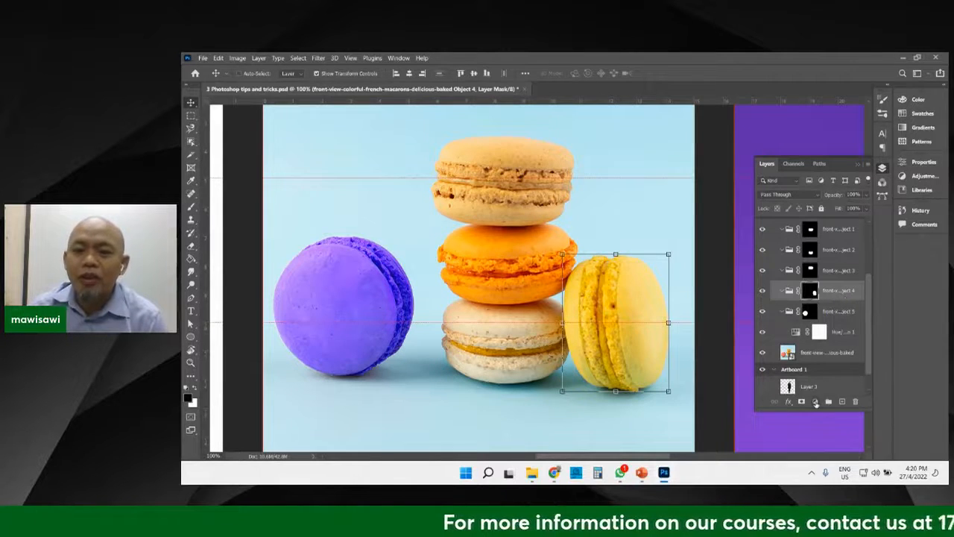
pyautogui.click(816, 403)
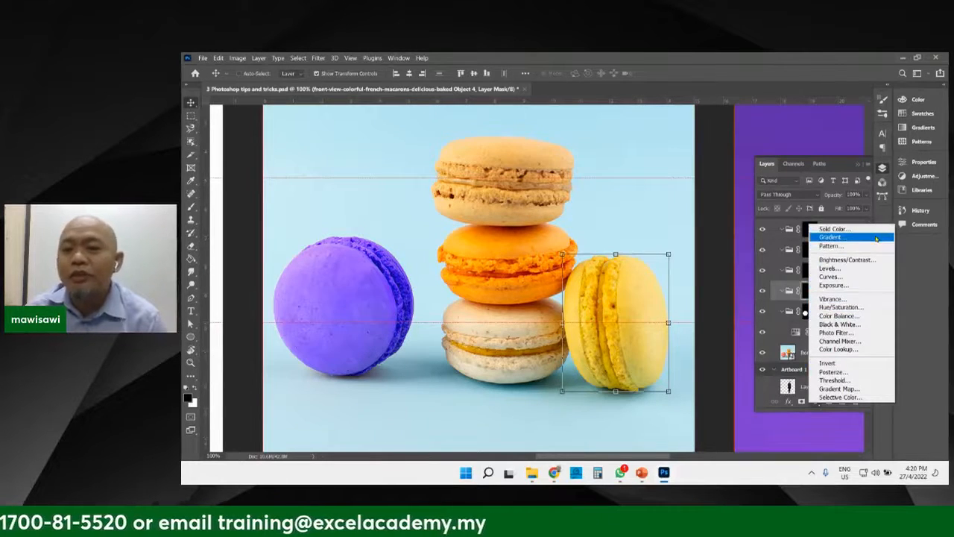
pyautogui.click(873, 307)
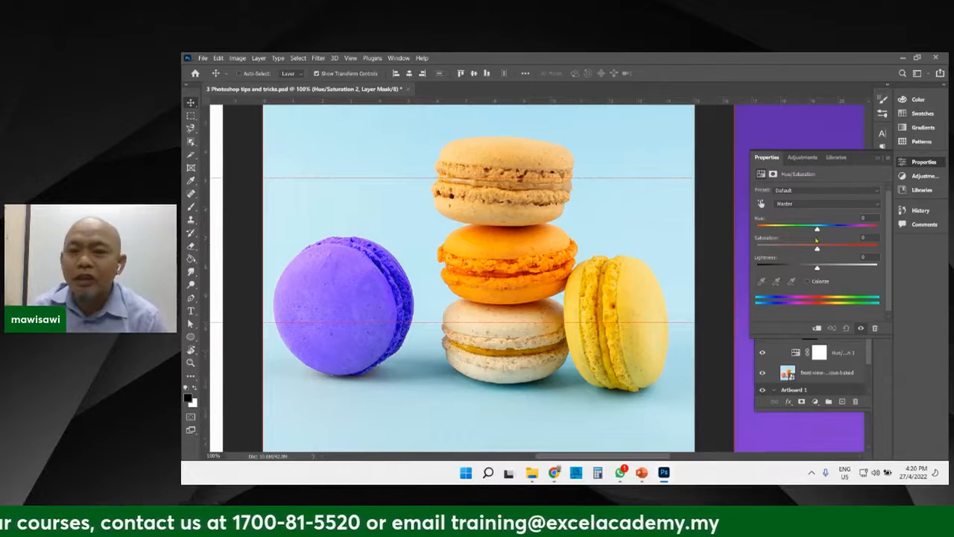
# Set the yellow macaron's Hue/Saturation adjustment to hue -43, saturation +5 and lightness +5.
pyautogui.moveTo(817, 229); pyautogui.dragTo(820, 269)
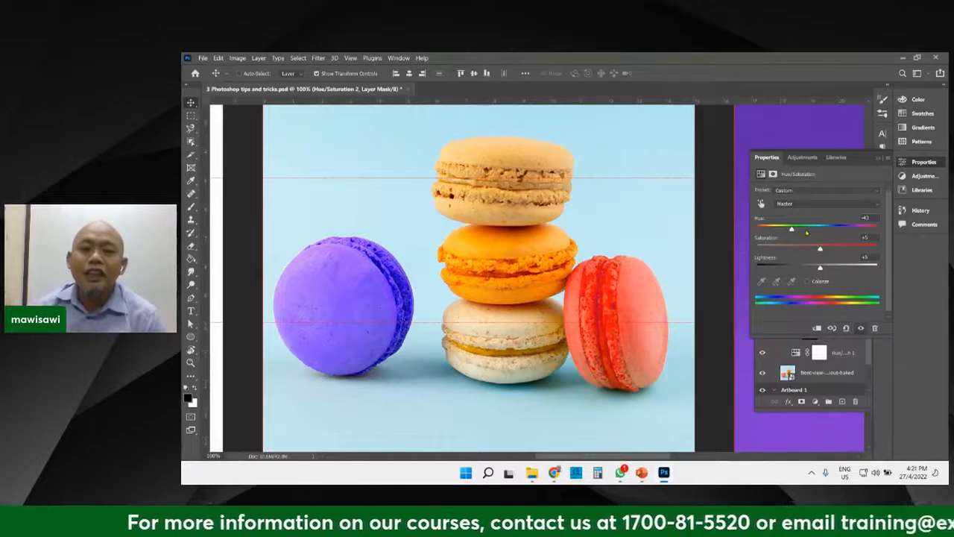
pyautogui.click(876, 160)
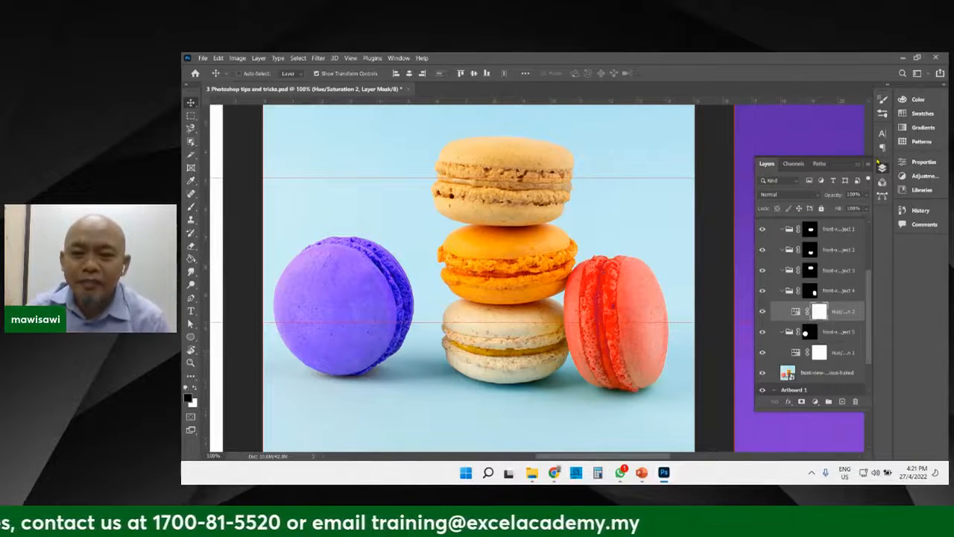
# Select the macaron photo layer and locate the Mask All Objects command among the layer options.
pyautogui.scroll(-1, 834, 362)
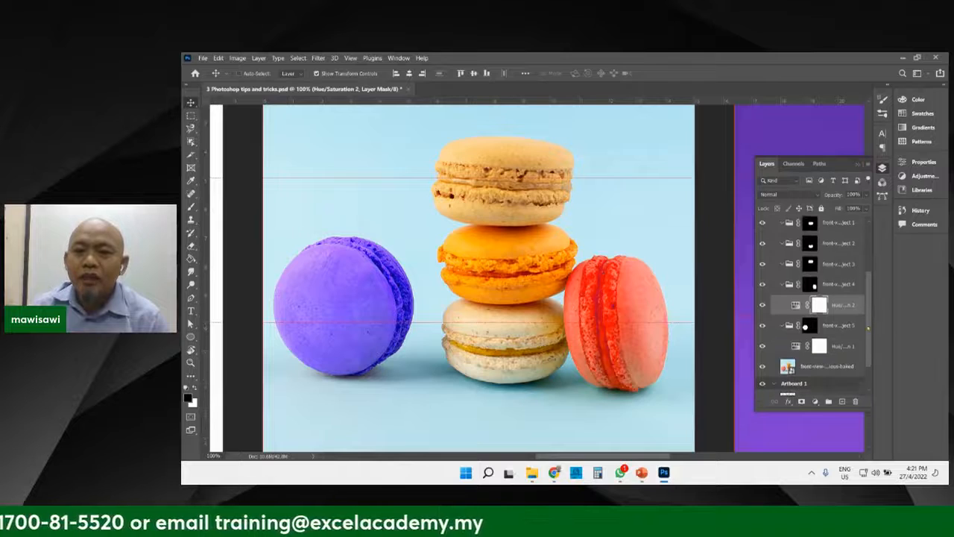
pyautogui.click(834, 358)
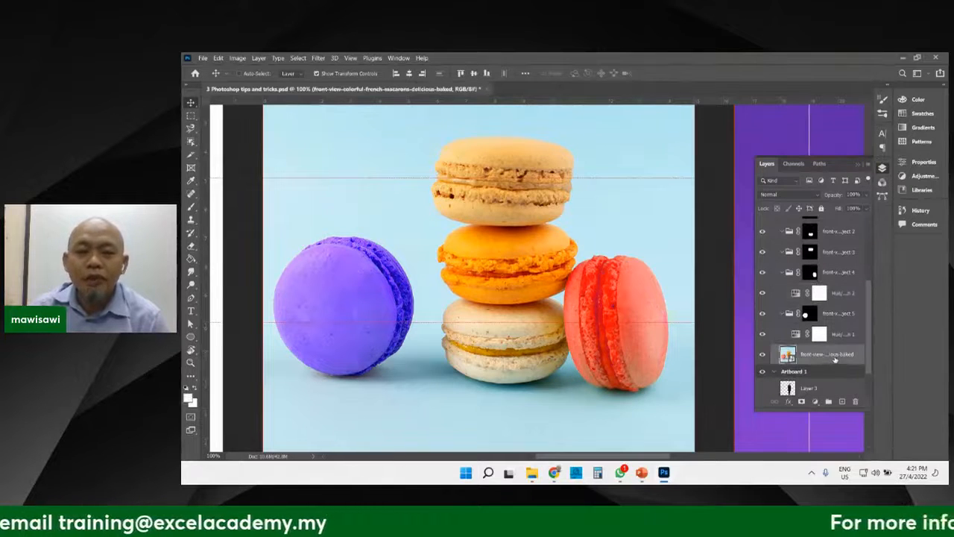
pyautogui.click(869, 166)
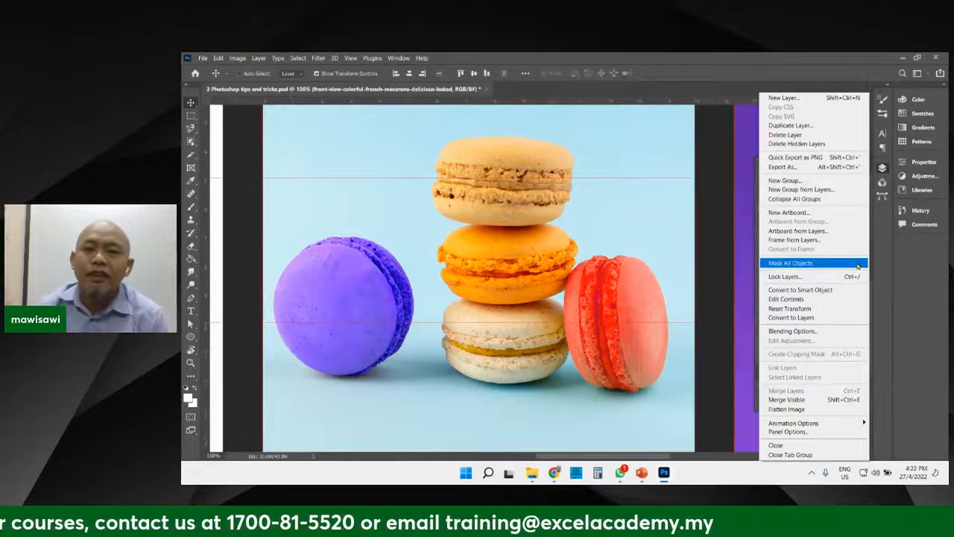
pyautogui.click(858, 264)
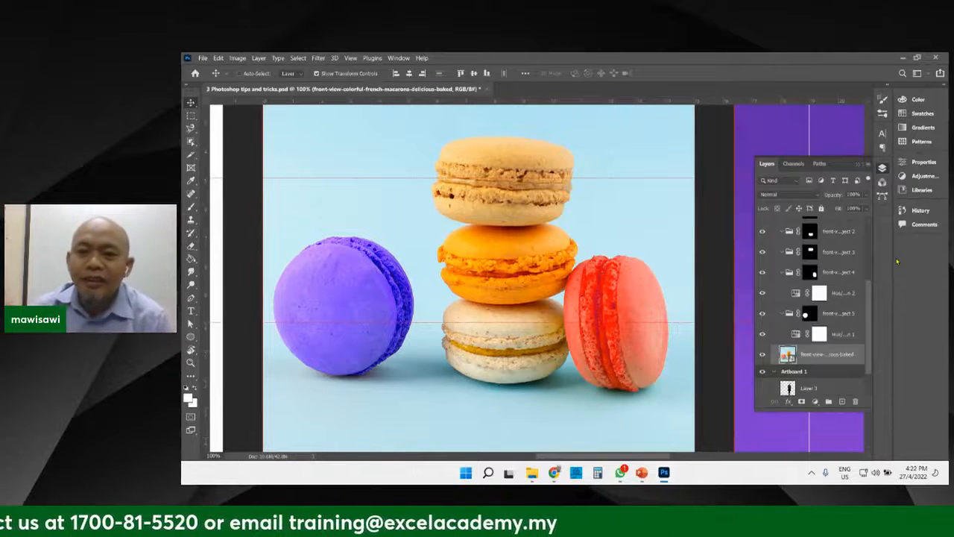
# Add a Vibrance adjustment layer to the bottom stacked macaron's masked group, with vibrance -100 and saturation -52.
pyautogui.click(837, 235)
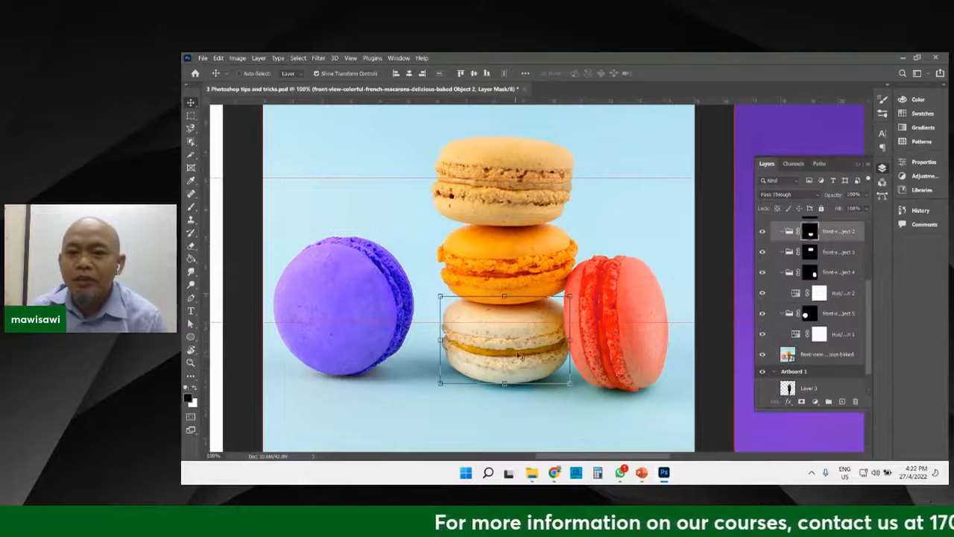
pyautogui.click(816, 402)
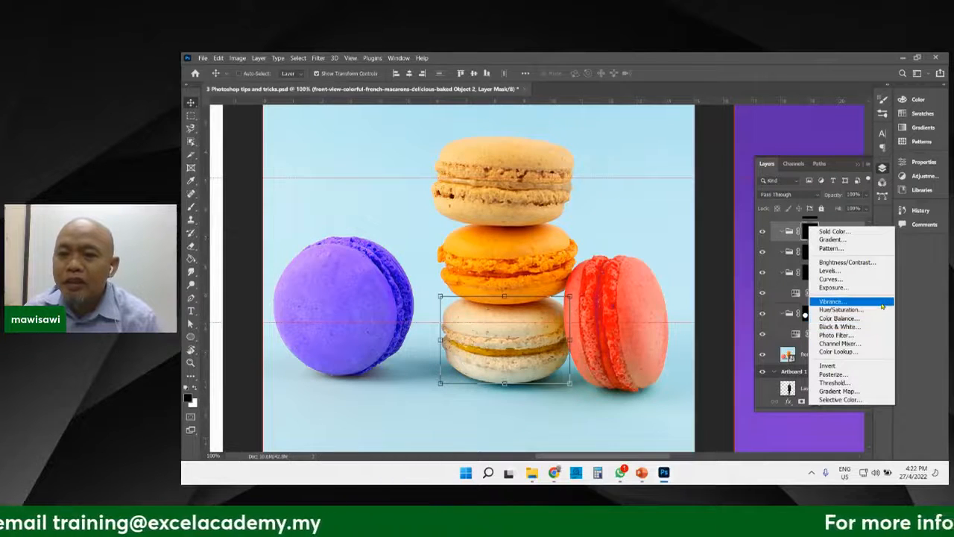
pyautogui.click(870, 307)
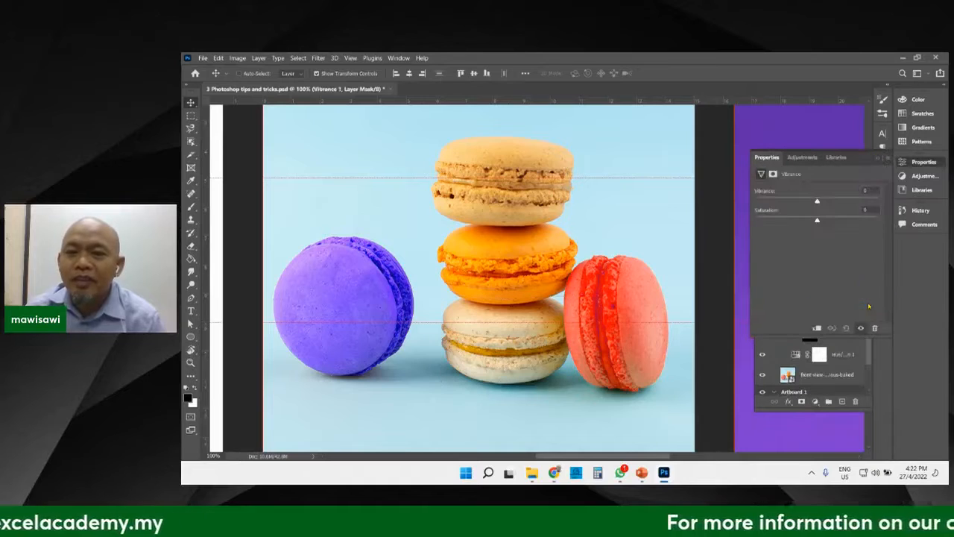
pyautogui.moveTo(819, 202); pyautogui.dragTo(892, 201)
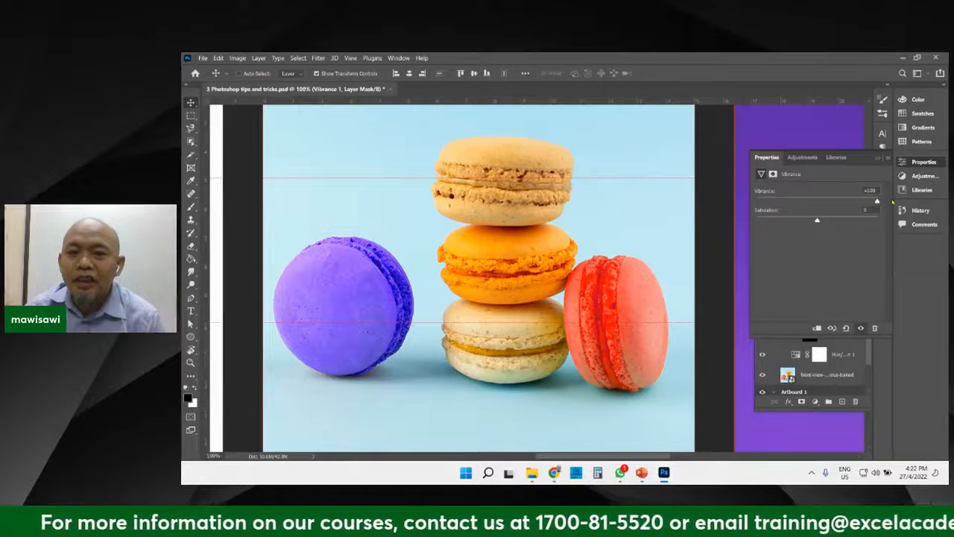
pyautogui.moveTo(819, 222); pyautogui.dragTo(757, 202)
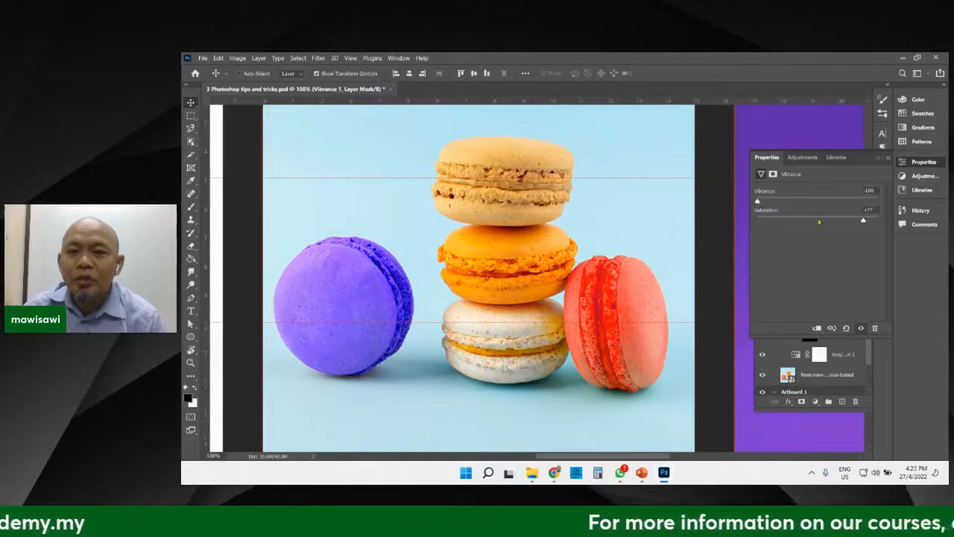
pyautogui.moveTo(864, 221); pyautogui.dragTo(787, 232)
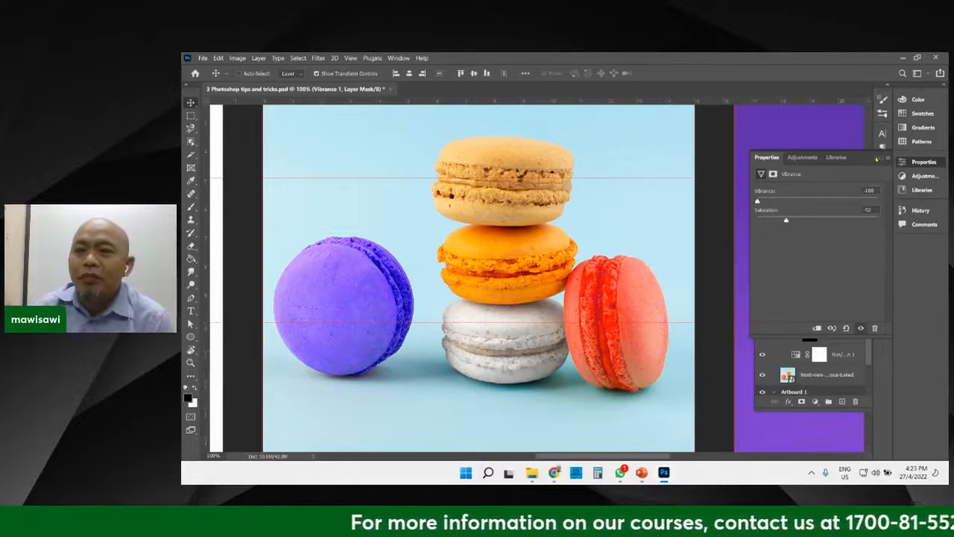
pyautogui.click(877, 158)
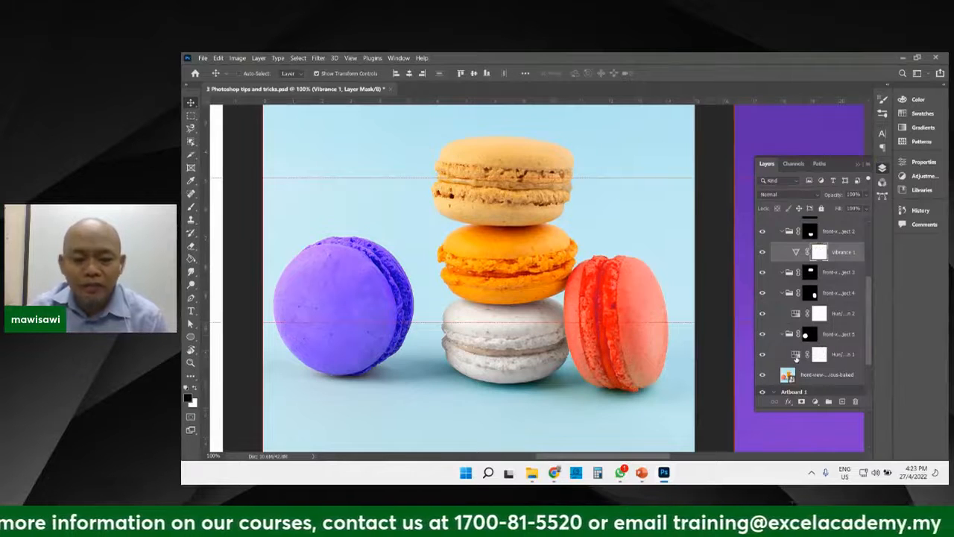
# Reopen the leftmost macaron's Hue/Saturation adjustment and set the hue to -5 and the saturation to +26.
pyautogui.click(797, 357)
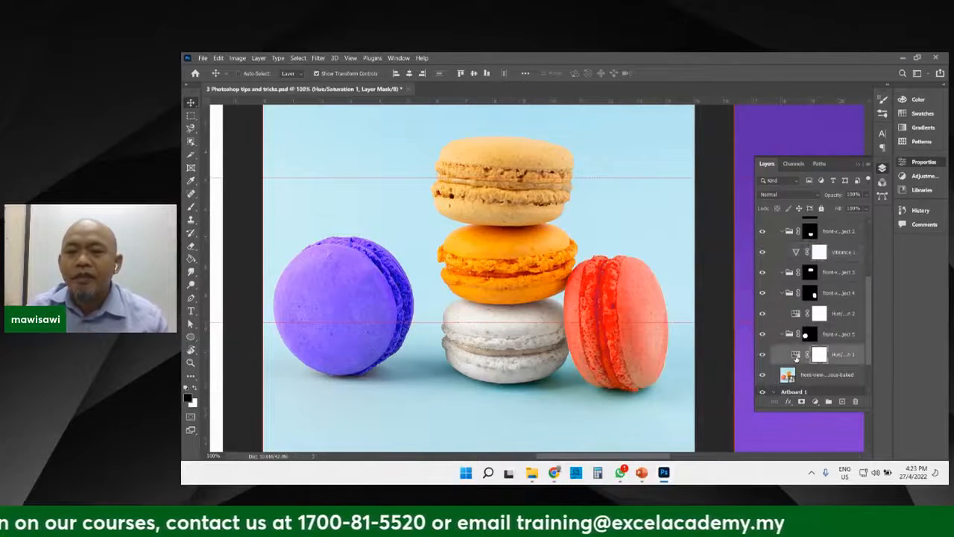
pyautogui.doubleClick(796, 355)
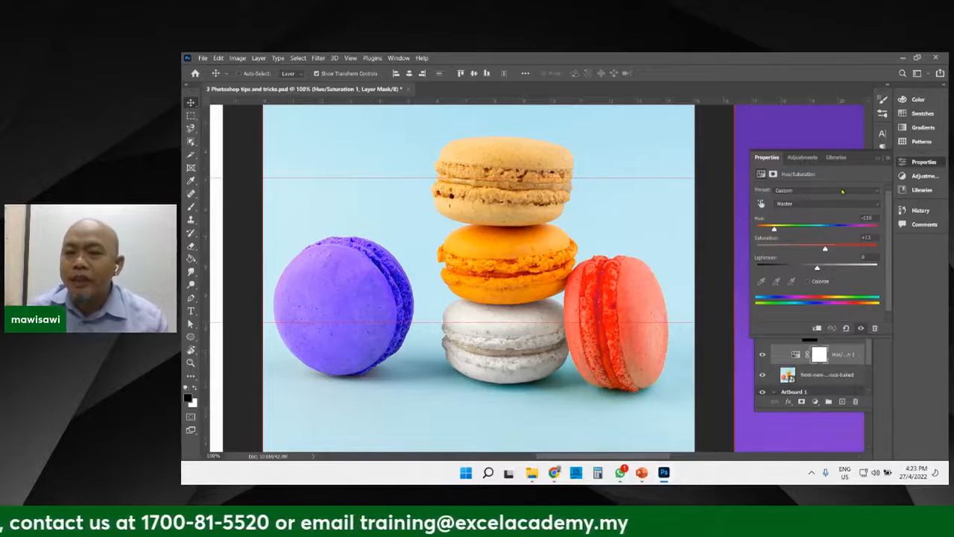
pyautogui.moveTo(775, 230); pyautogui.dragTo(814, 229)
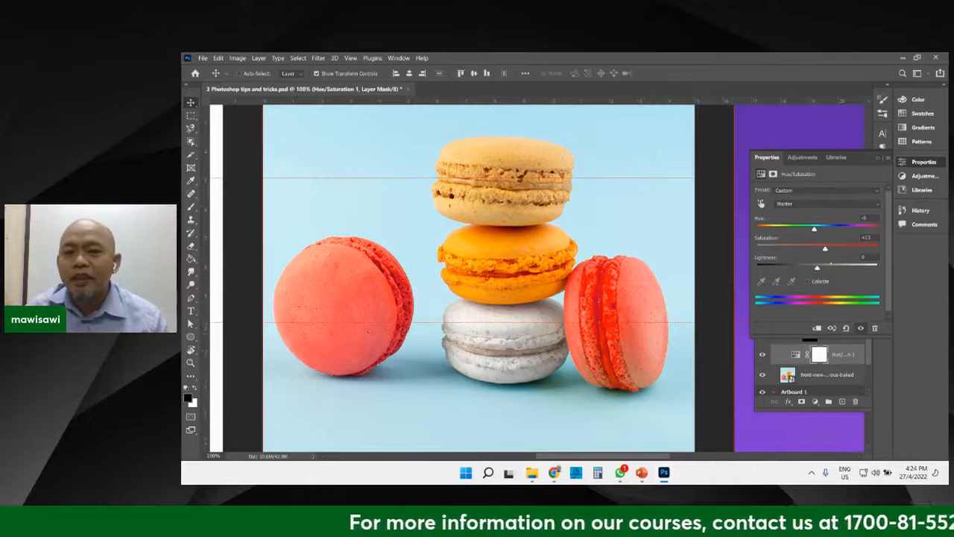
pyautogui.moveTo(825, 250); pyautogui.dragTo(818, 269)
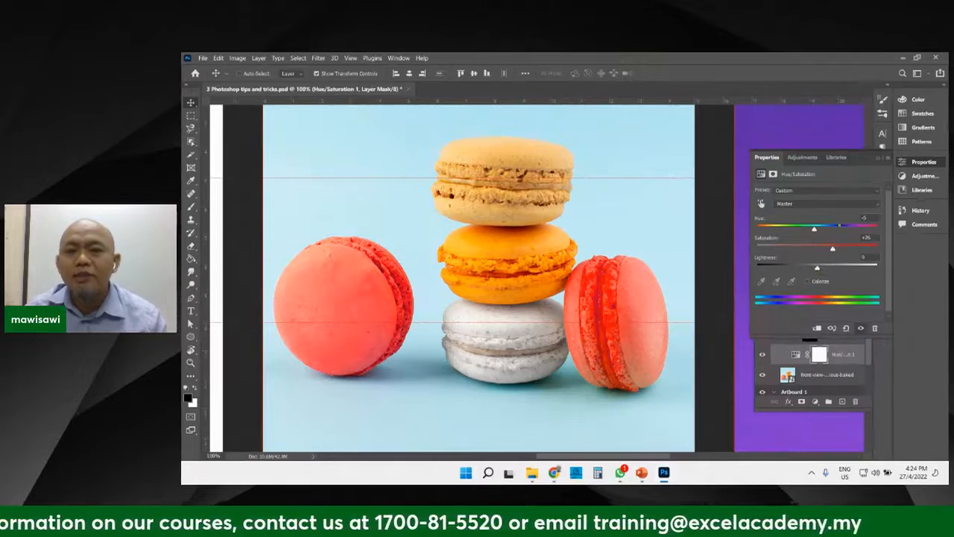
pyautogui.click(878, 158)
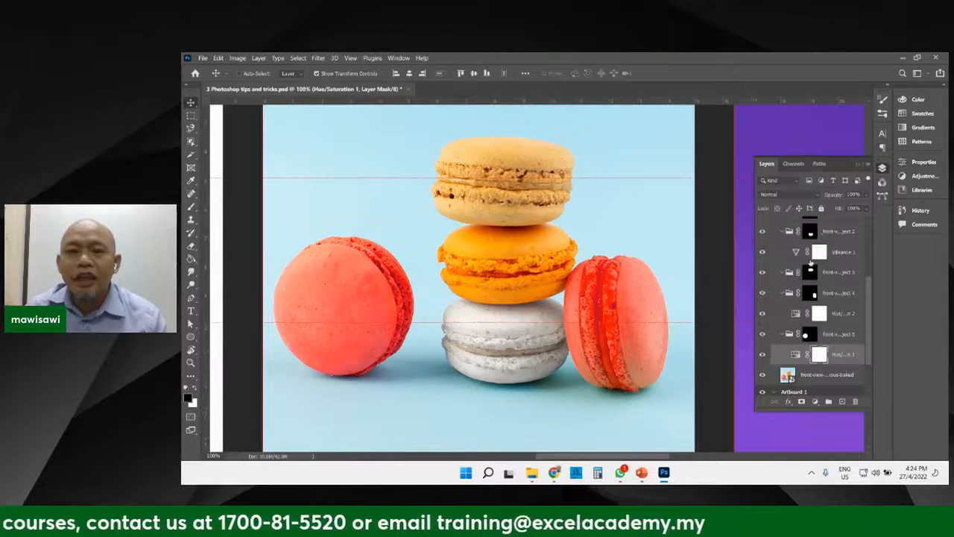
# Delete the Vibrance adjustment layer and its mask from the bottom stacked macaron's group.
pyautogui.click(854, 256)
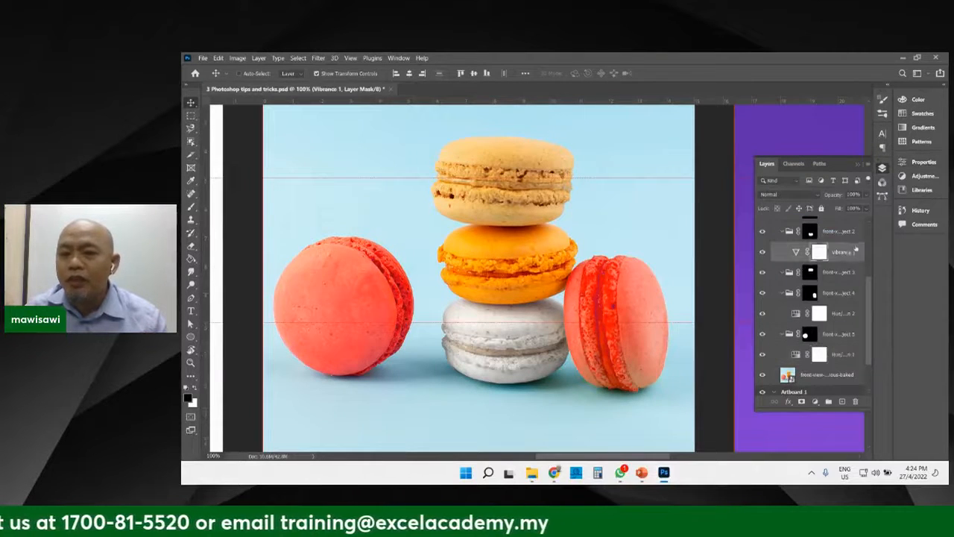
pyautogui.click(856, 401)
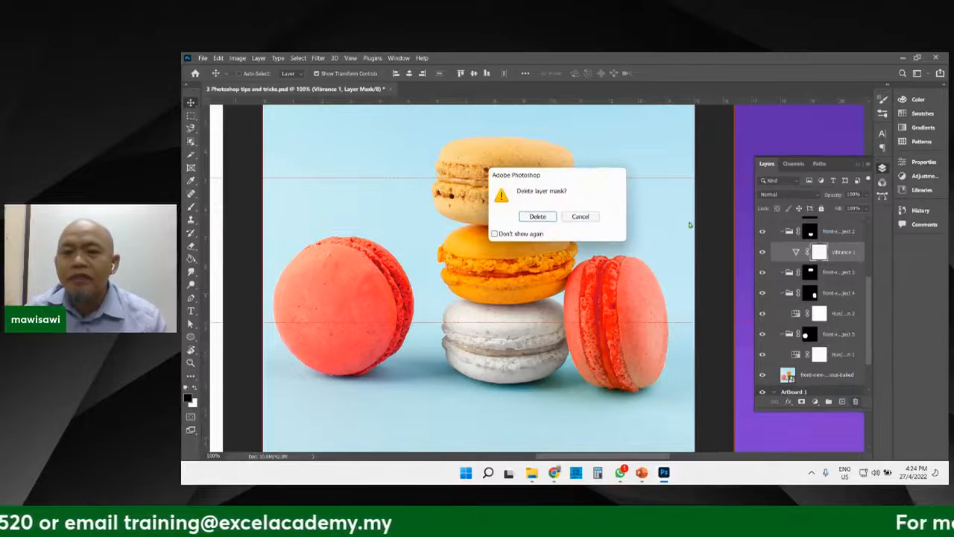
pyautogui.click(550, 216)
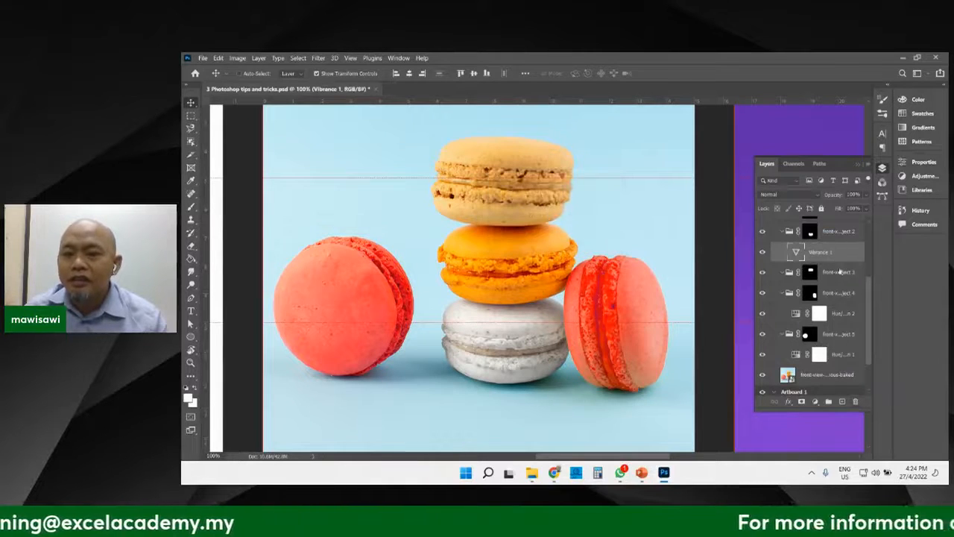
pyautogui.click(855, 401)
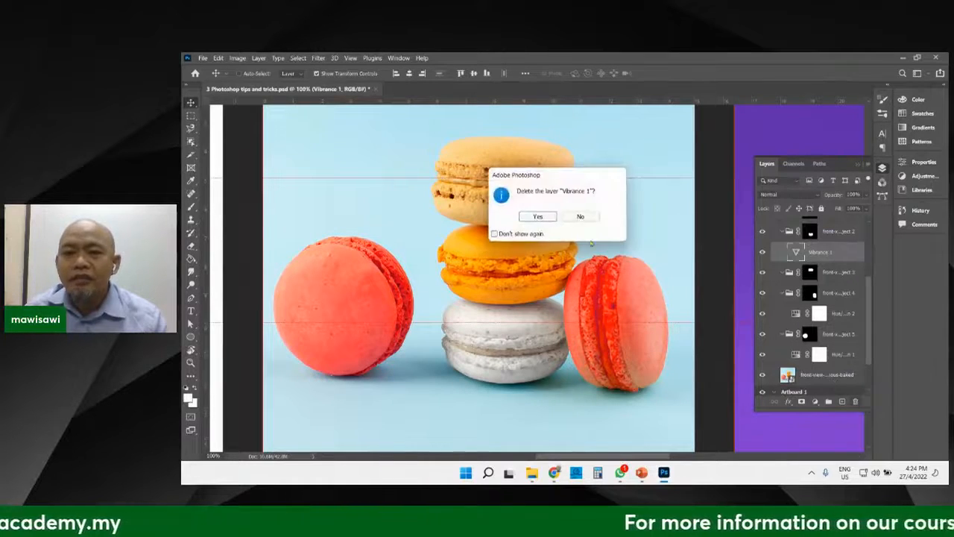
pyautogui.click(546, 218)
# Add a Hue/Saturation adjustment layer to the bottom stacked macaron's masked group and set hue -44, saturation +65 and lightness 0.
pyautogui.click(816, 401)
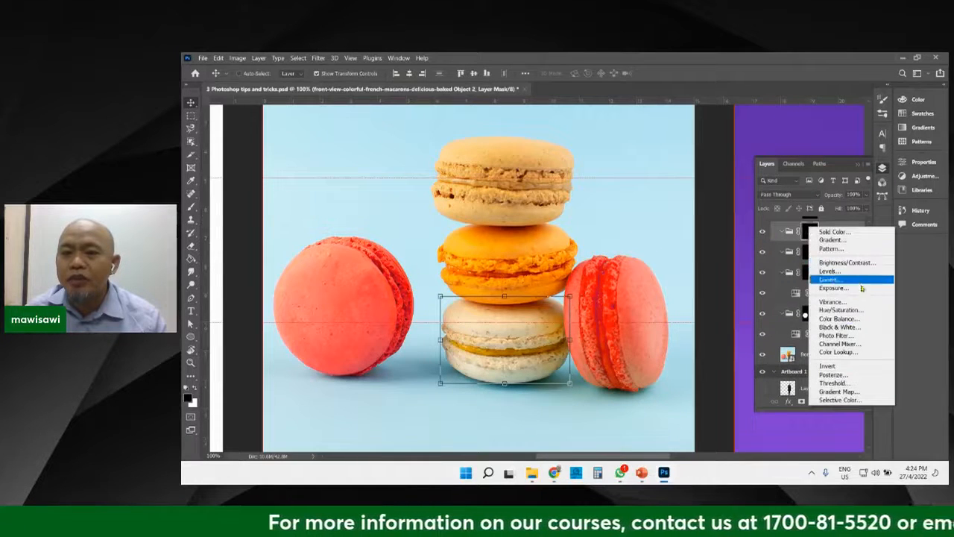
pyautogui.click(839, 309)
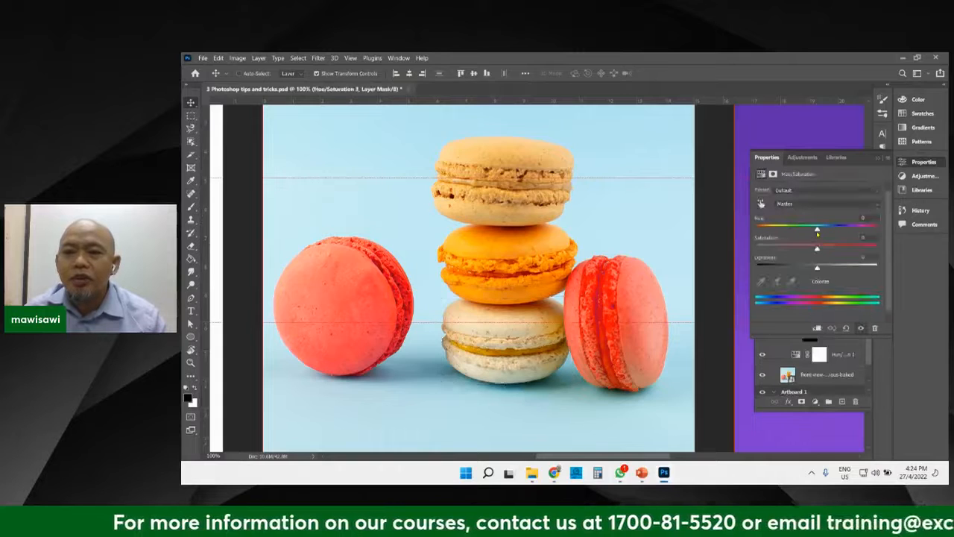
pyautogui.moveTo(817, 229); pyautogui.dragTo(850, 249)
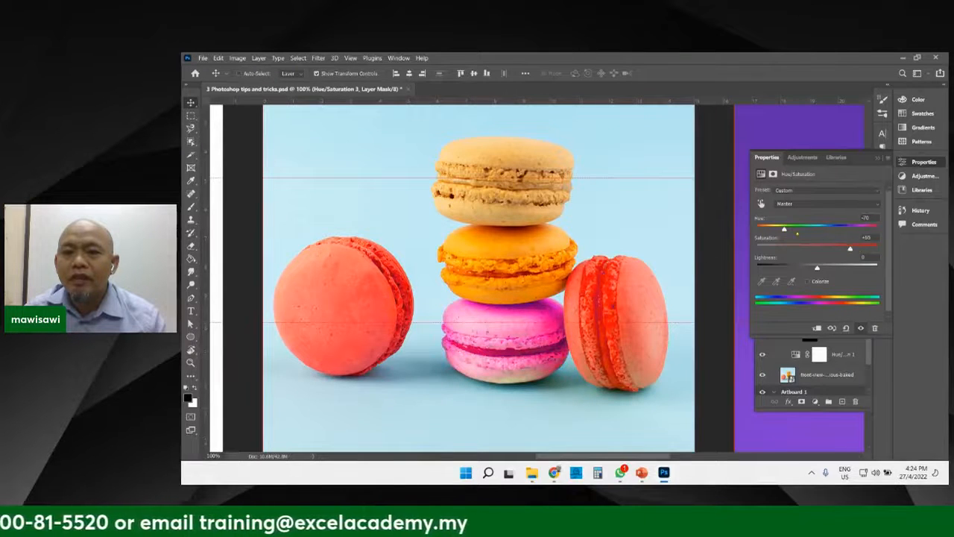
pyautogui.moveTo(783, 231); pyautogui.dragTo(761, 229)
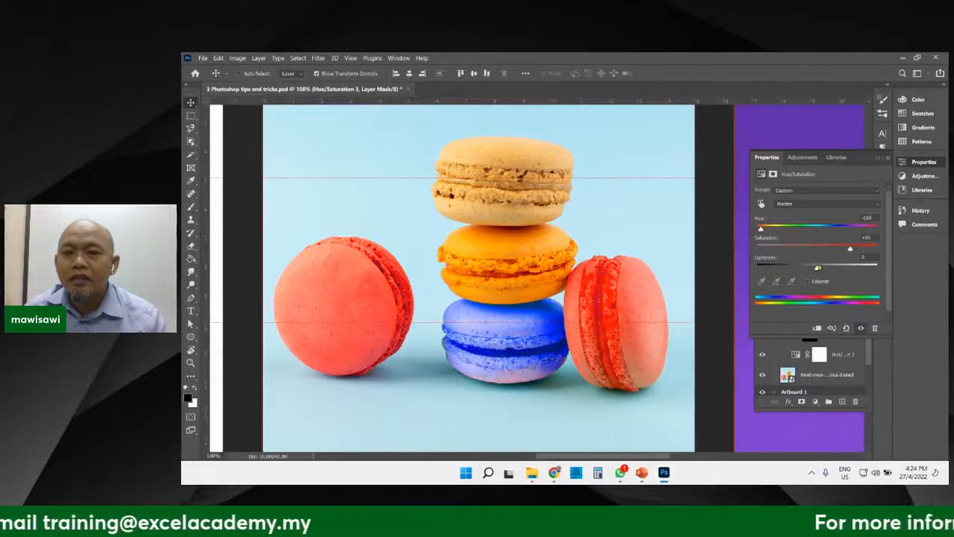
pyautogui.moveTo(850, 249); pyautogui.dragTo(844, 248)
pyautogui.moveTo(761, 229); pyautogui.dragTo(791, 229)
pyautogui.moveTo(817, 268); pyautogui.dragTo(861, 256)
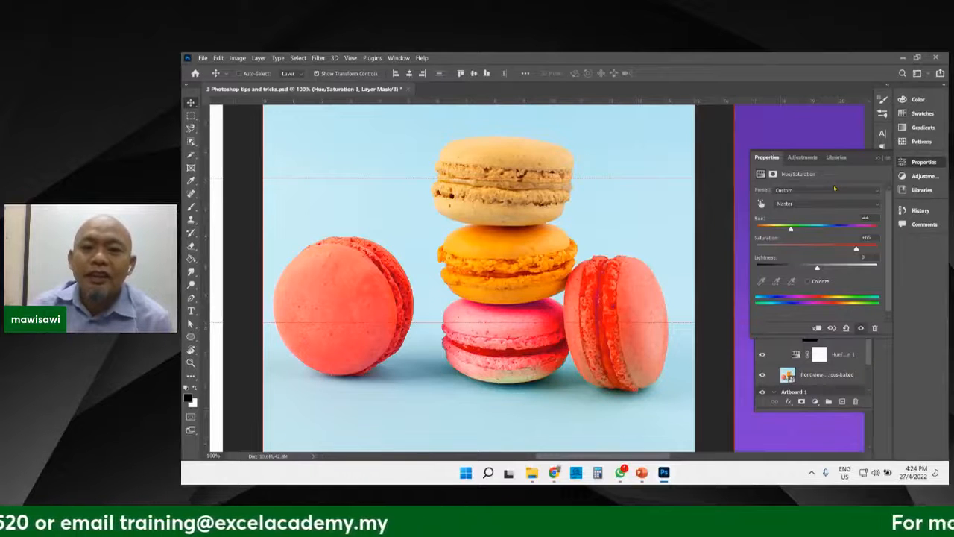
pyautogui.click(877, 158)
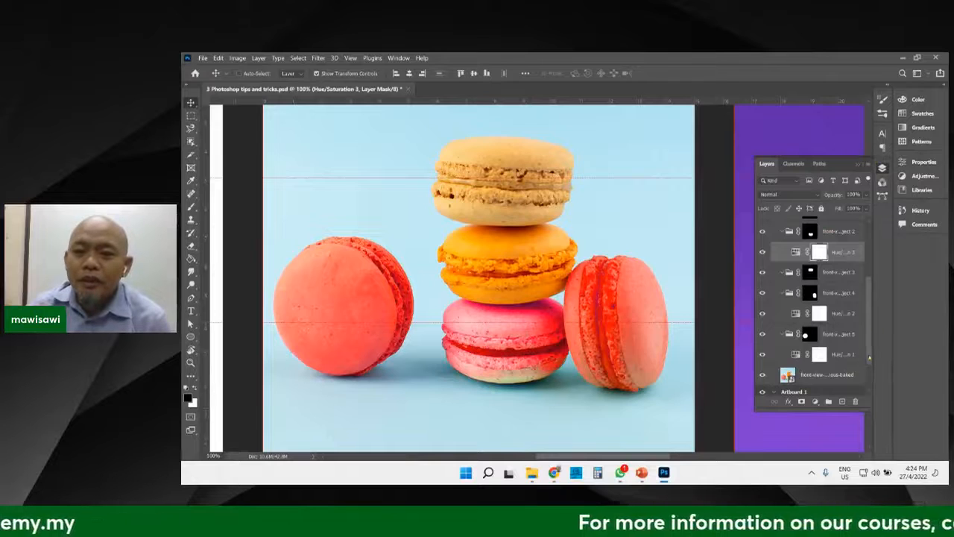
# With the macaron photo layer selected, review the Mask All Objects command and the list of available adjustment layers.
pyautogui.scroll(-2, 834, 349)
pyautogui.click(834, 349)
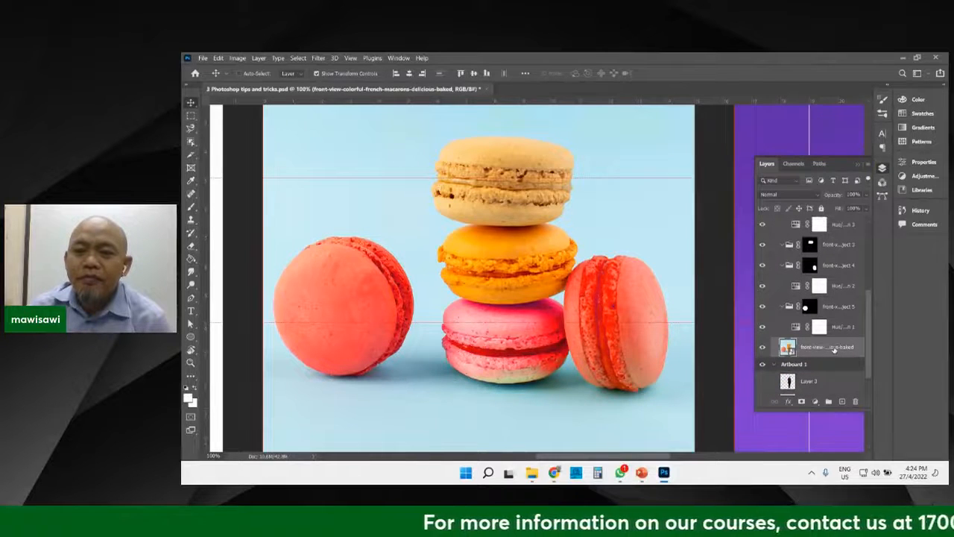
pyautogui.click(869, 167)
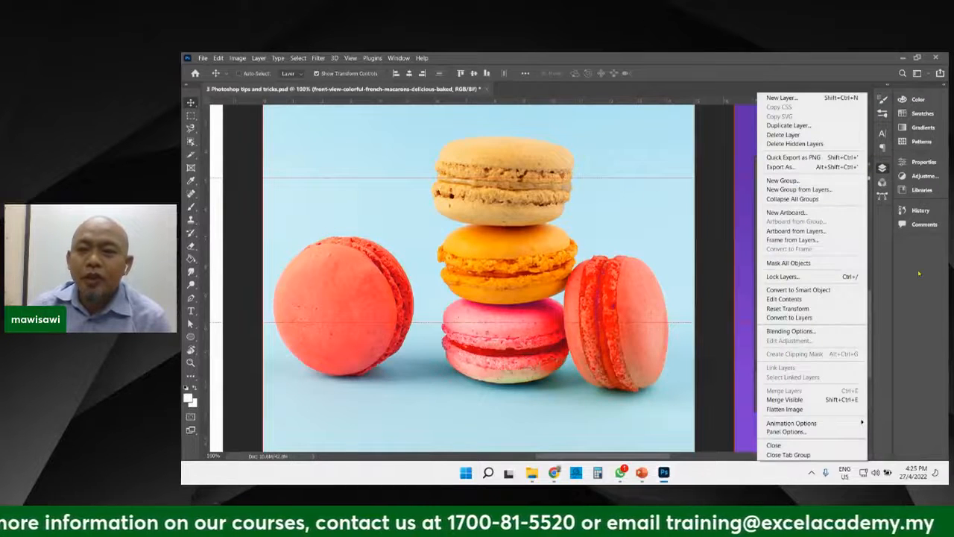
pyautogui.click(840, 263)
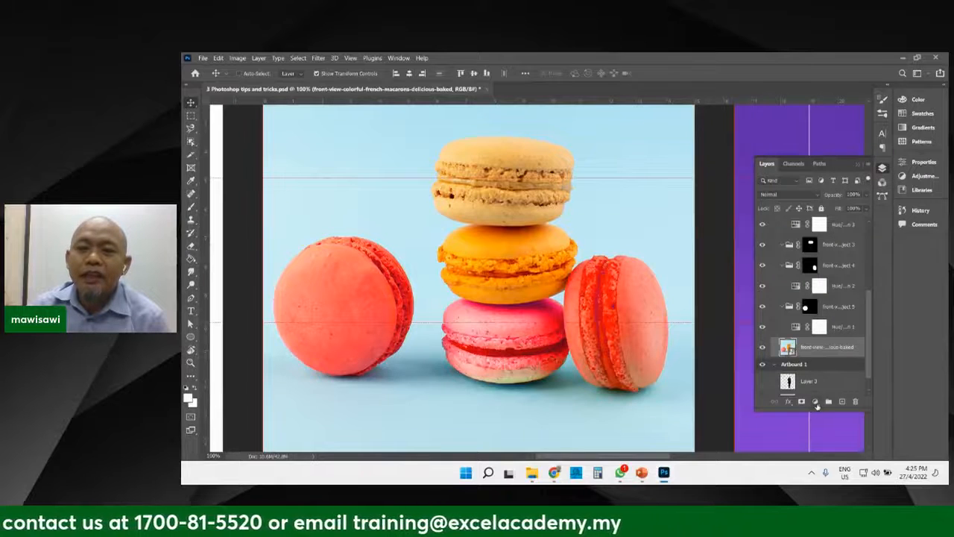
pyautogui.click(816, 403)
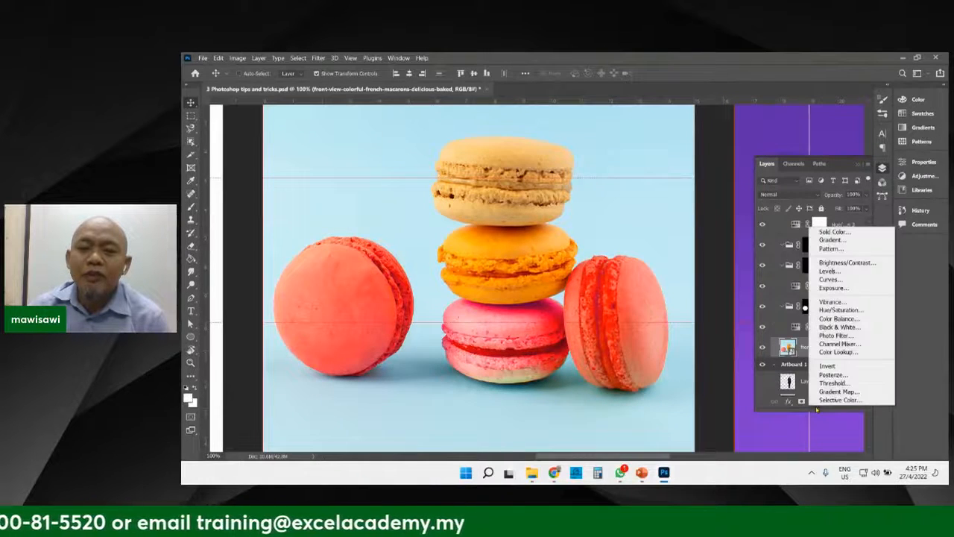
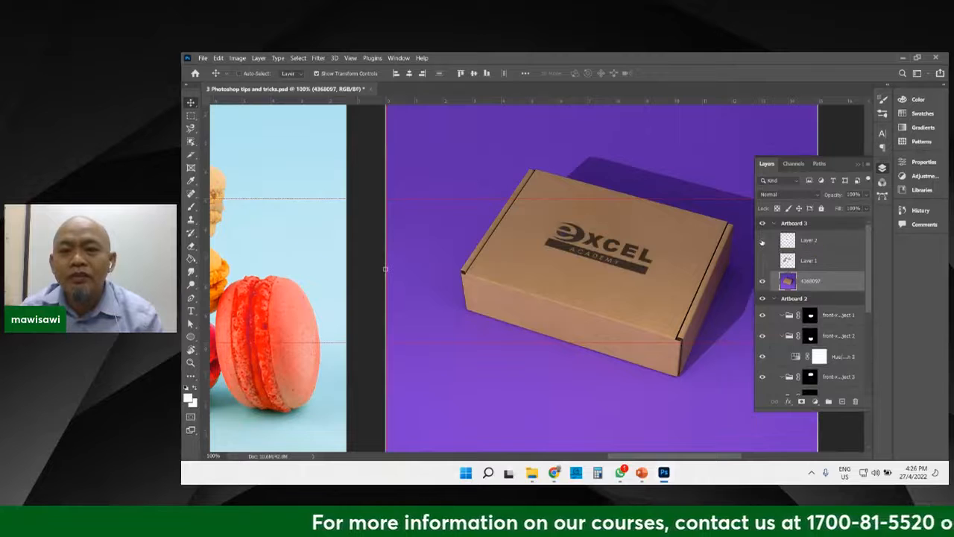
# In Artboard 3, hide the box's logo on Layer 2, show the dot pattern on Layer 1, and show the logo again.
pyautogui.click(762, 241)
pyautogui.click(763, 261)
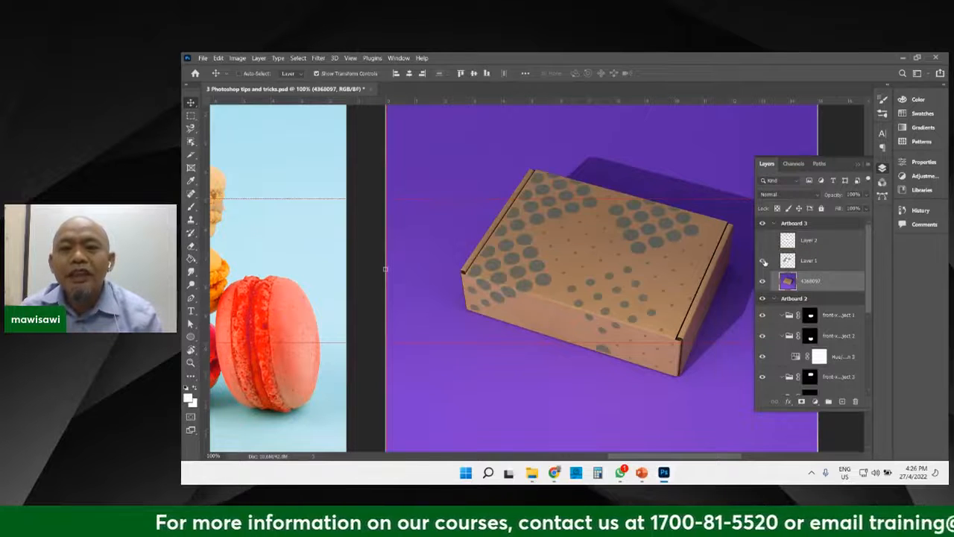
pyautogui.click(763, 241)
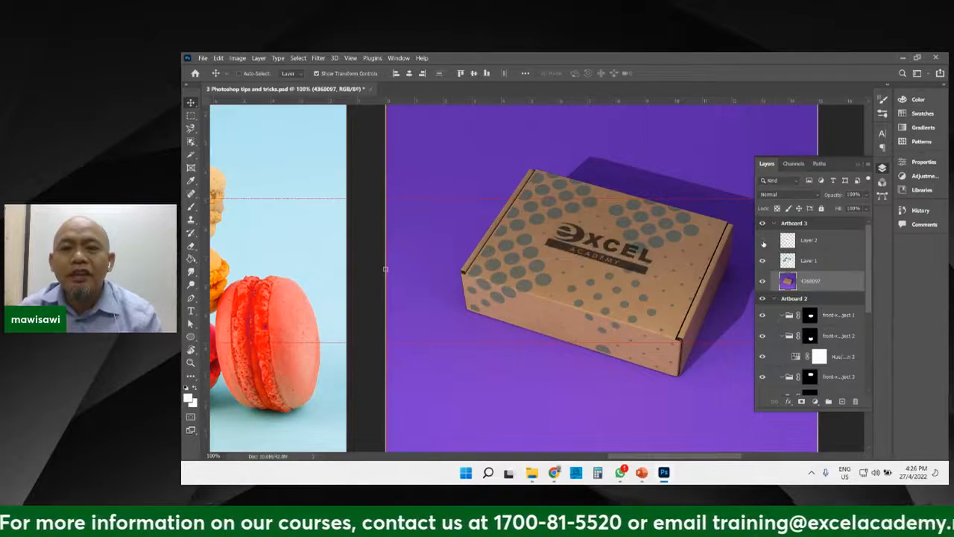
# In Artboard 3, delete the box's logo on Layer 2 and dot pattern on Layer 1, keeping only the box photo.
pyautogui.click(762, 242)
pyautogui.click(762, 242)
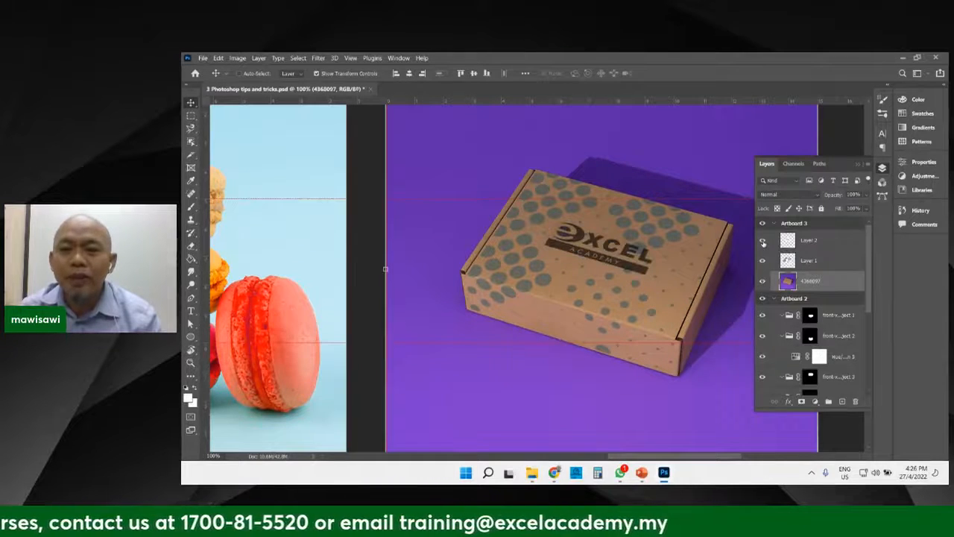
pyautogui.click(763, 242)
pyautogui.click(763, 260)
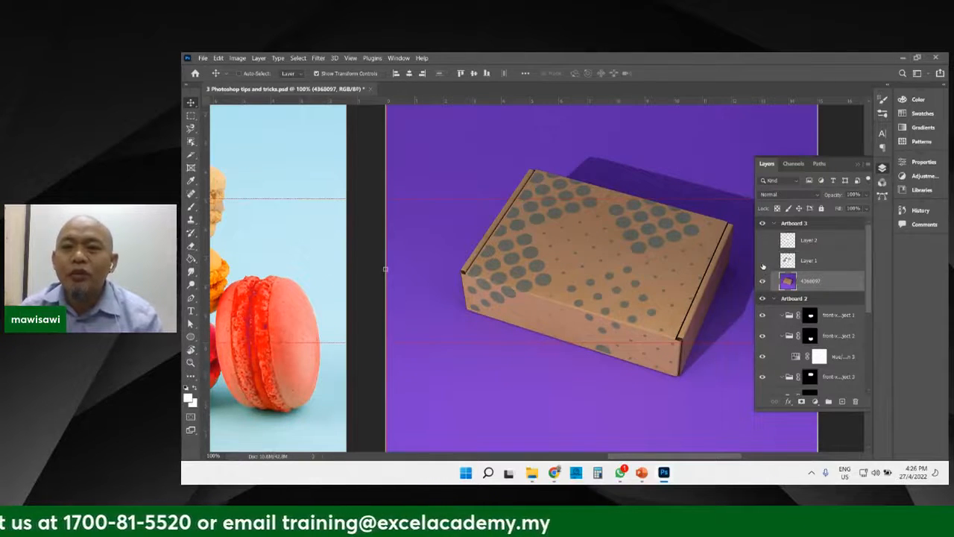
pyautogui.click(813, 259)
pyautogui.keyDown('shift'); pyautogui.click(815, 243); pyautogui.keyUp('shift')
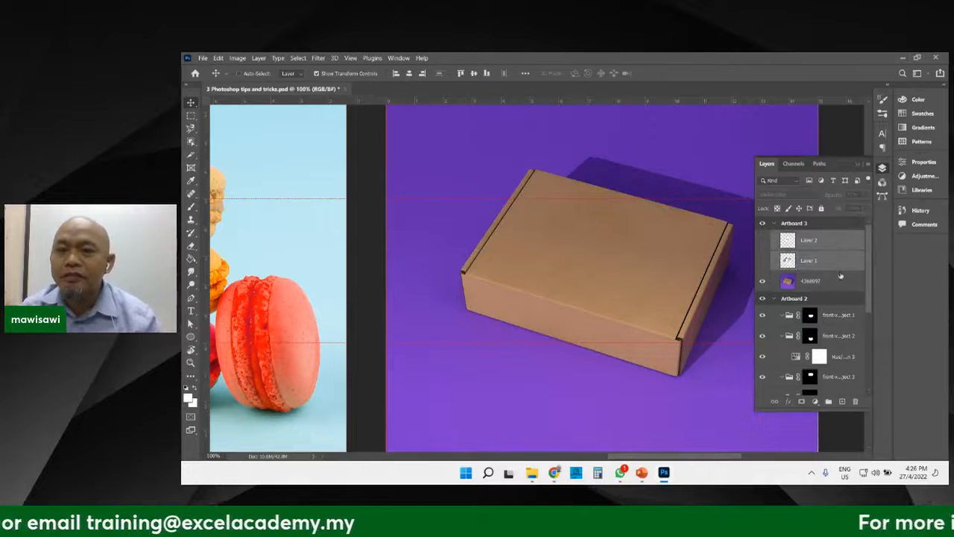
pyautogui.click(854, 401)
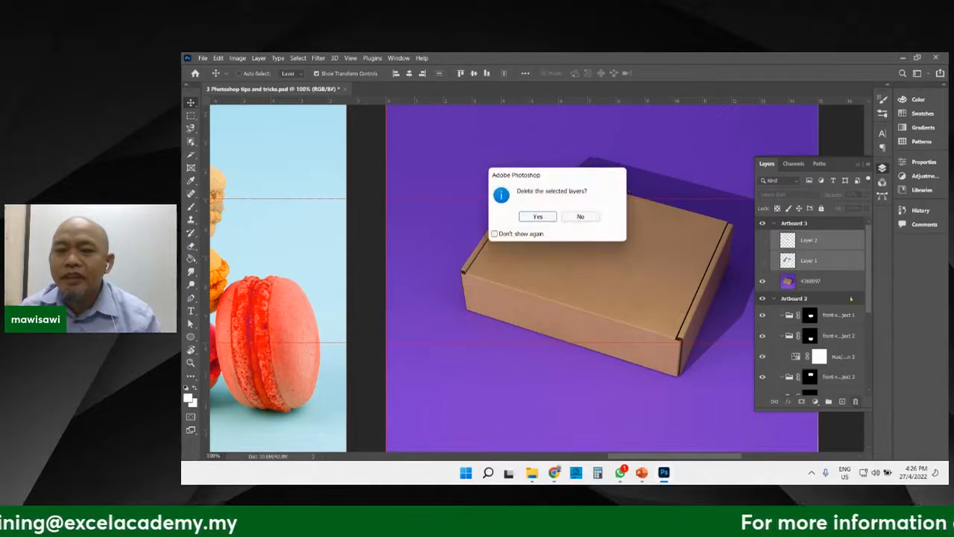
pyautogui.click(541, 215)
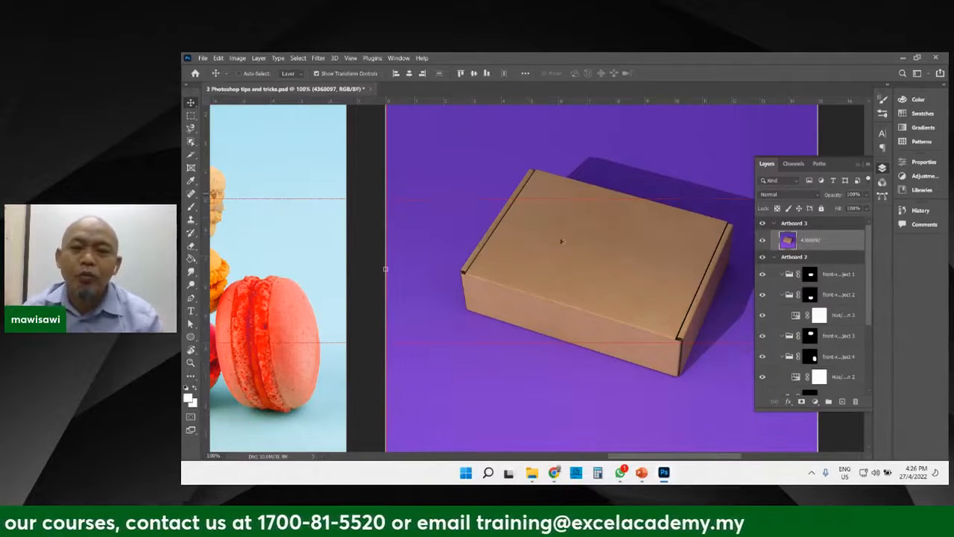
# Preview the excel logo image in the 3 photoshop folder and open it in Photoshop as a separate document.
pyautogui.click(534, 474)
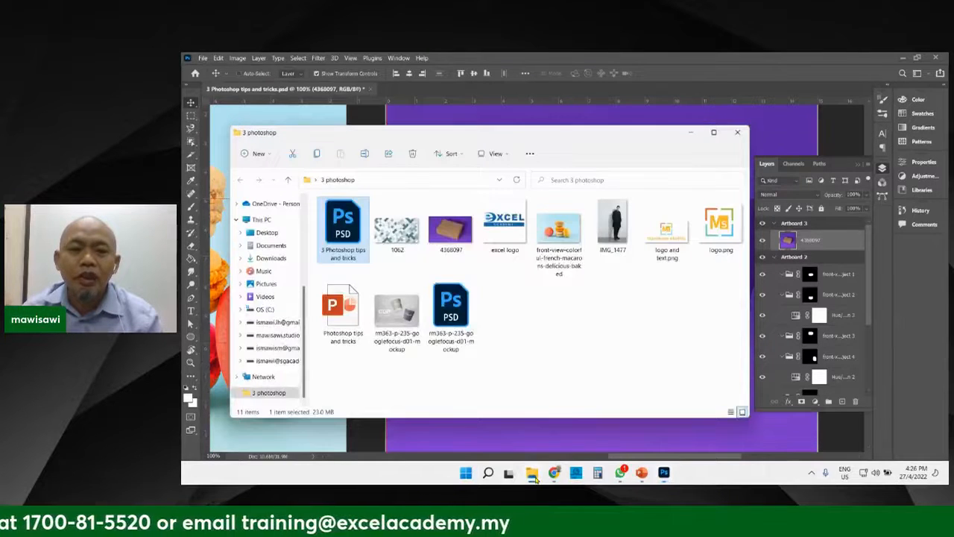
pyautogui.doubleClick(507, 231)
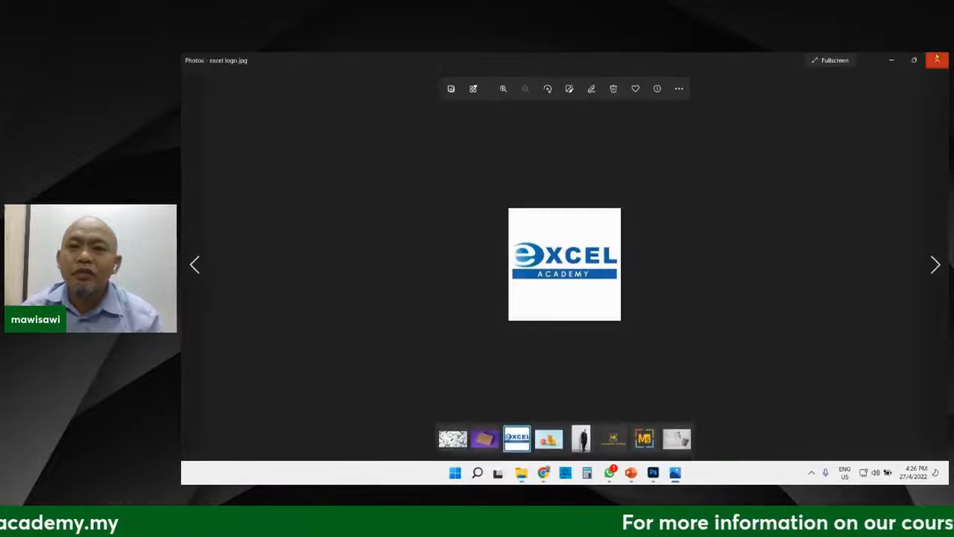
pyautogui.click(938, 60)
pyautogui.moveTo(505, 224); pyautogui.dragTo(515, 91)
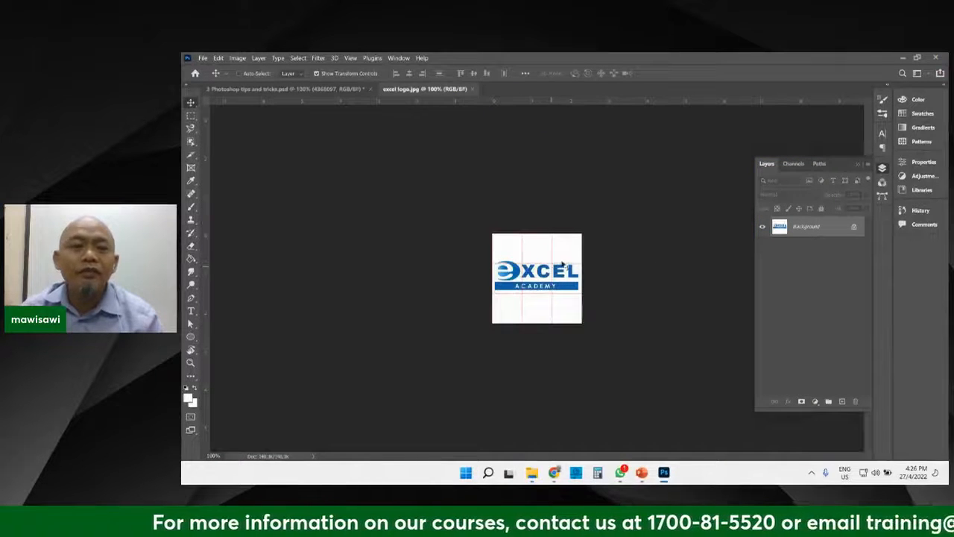
# Unlock the logo document's background layer and select the entire image.
pyautogui.click(855, 229)
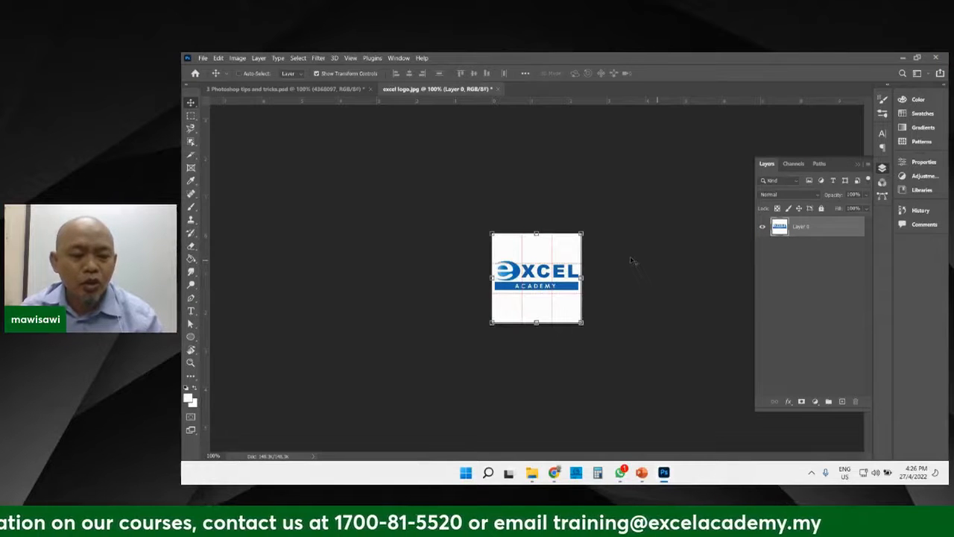
pyautogui.hotkey('ctrl', 'a')
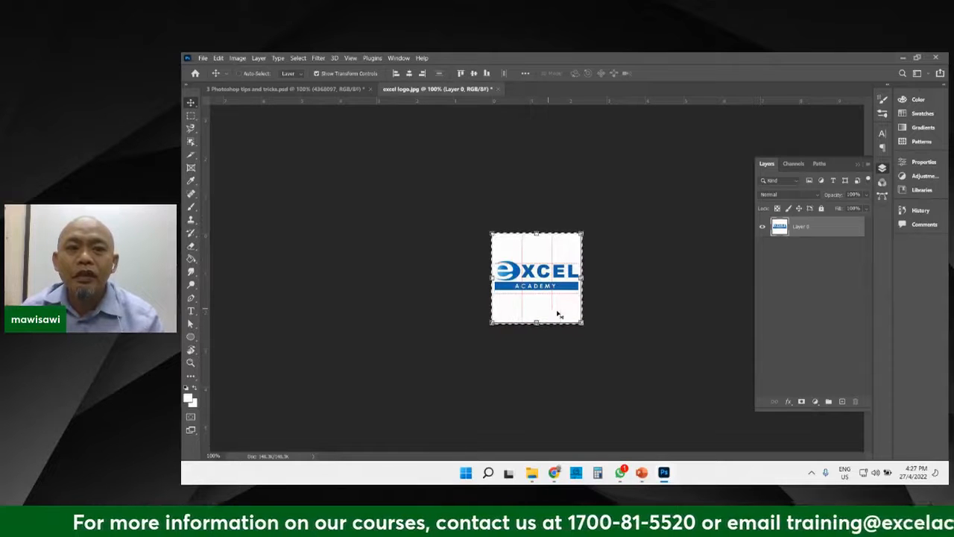
# In 3 Photoshop tips and tricks.psd, add an empty layer above the box photo and open the Vanishing Point filter for it.
pyautogui.click(335, 89)
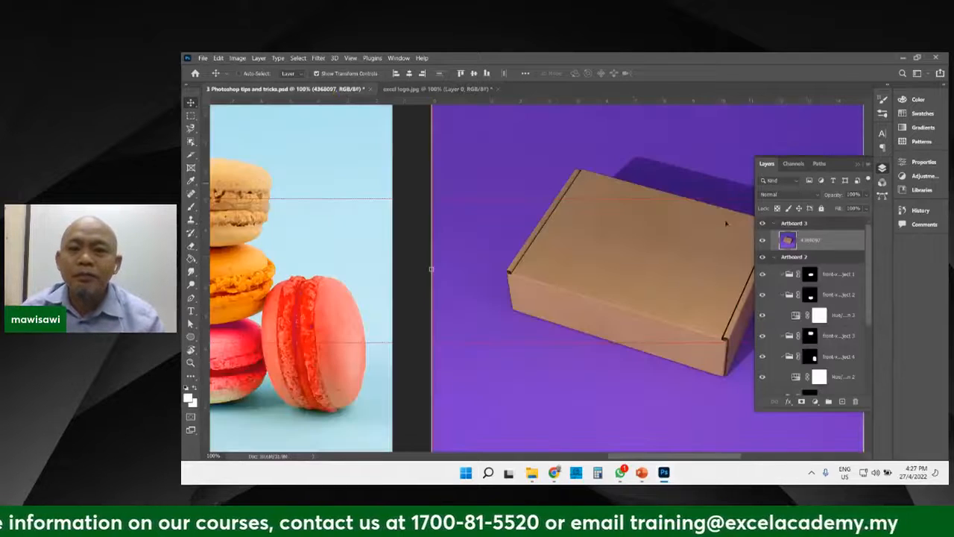
pyautogui.moveTo(584, 221); pyautogui.dragTo(499, 233)
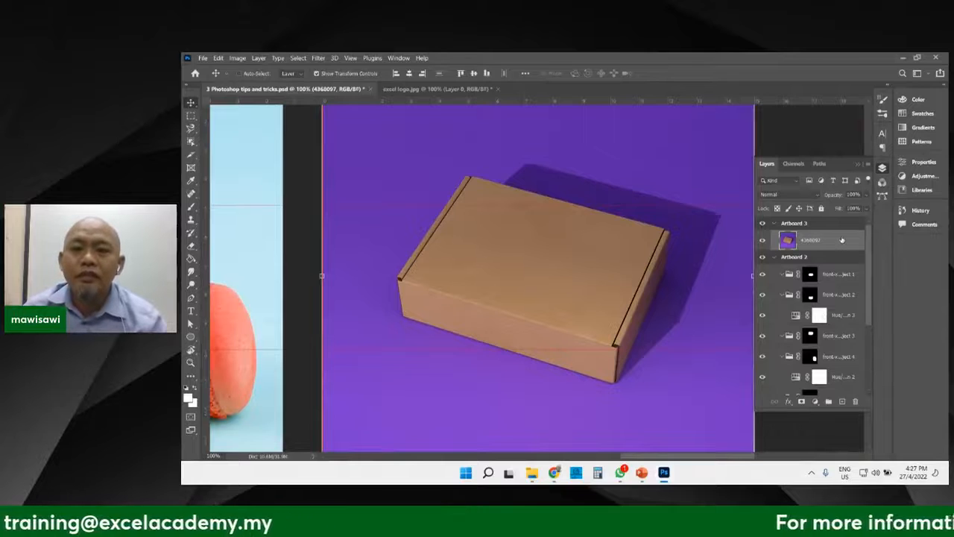
pyautogui.click(843, 402)
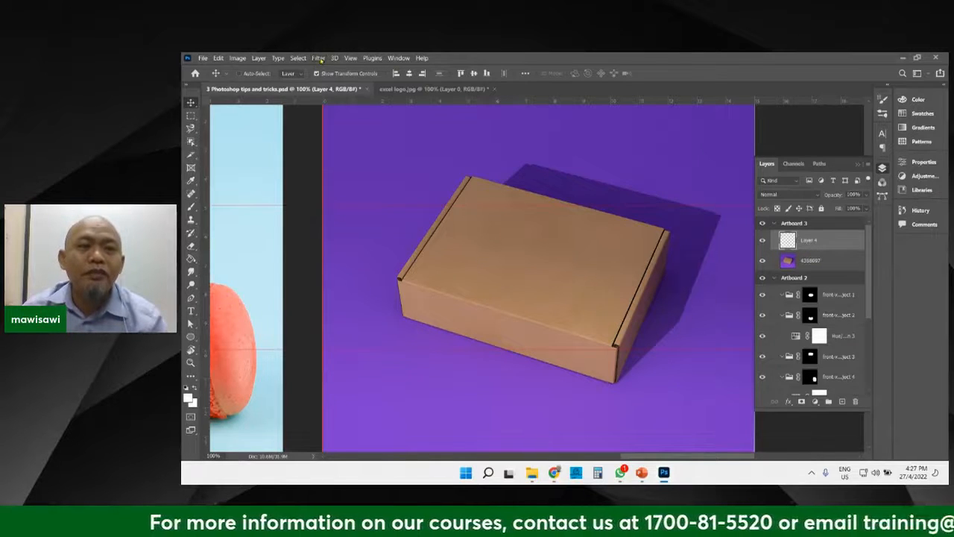
pyautogui.click(319, 59)
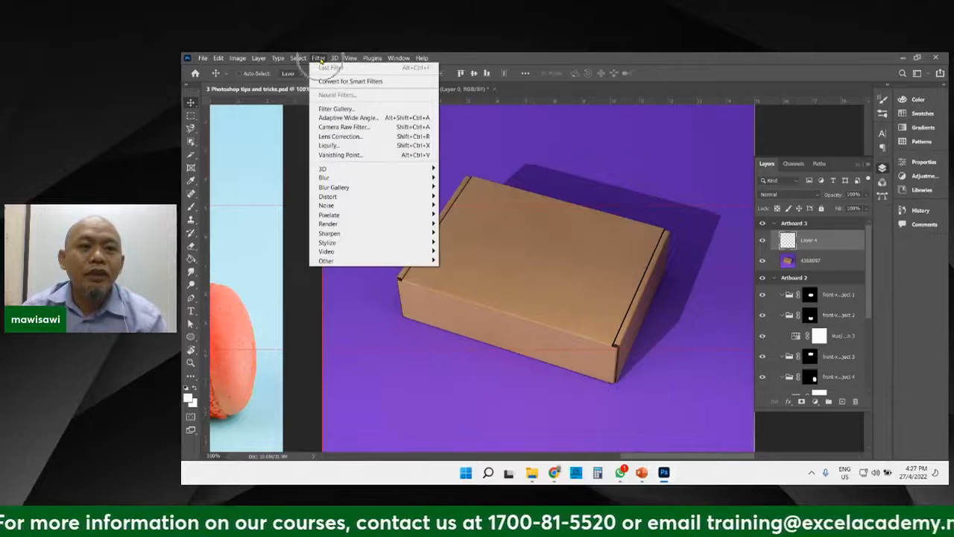
pyautogui.moveTo(334, 58)
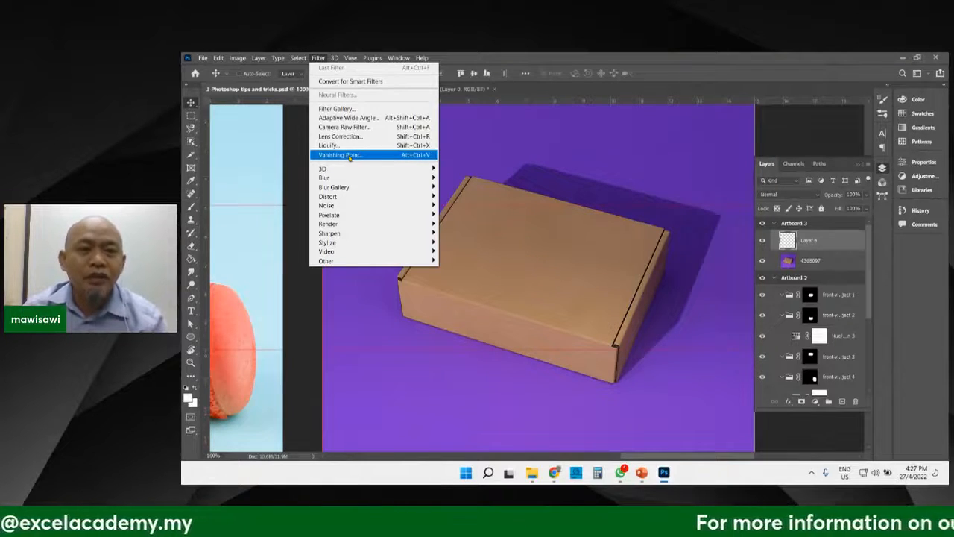
pyautogui.click(371, 155)
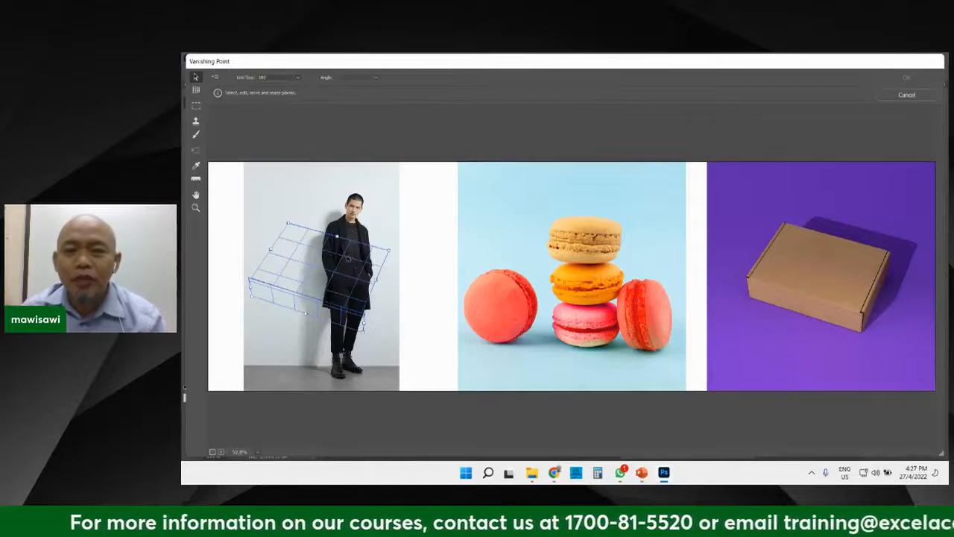
# Create a perspective plane over the box's top face by marking its four corners.
pyautogui.click(196, 90)
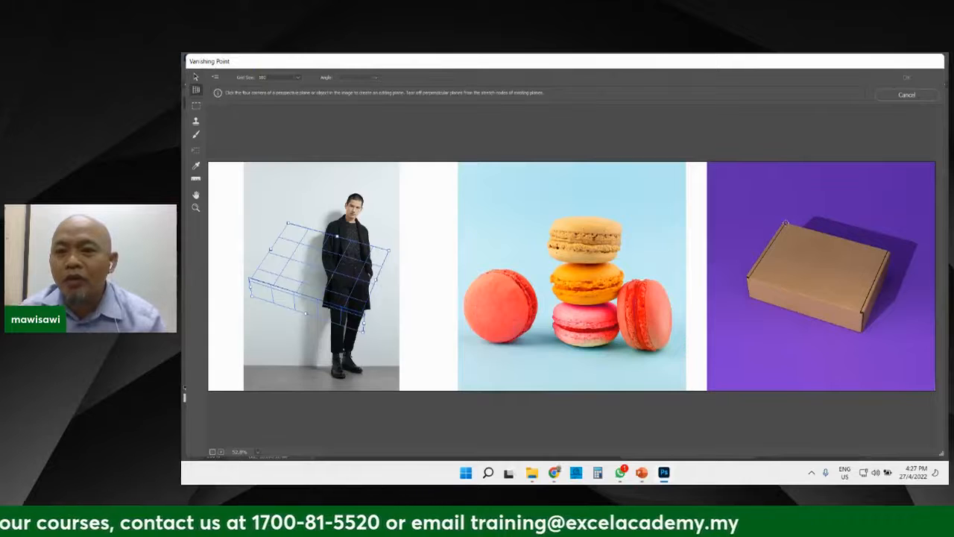
pyautogui.click(785, 222)
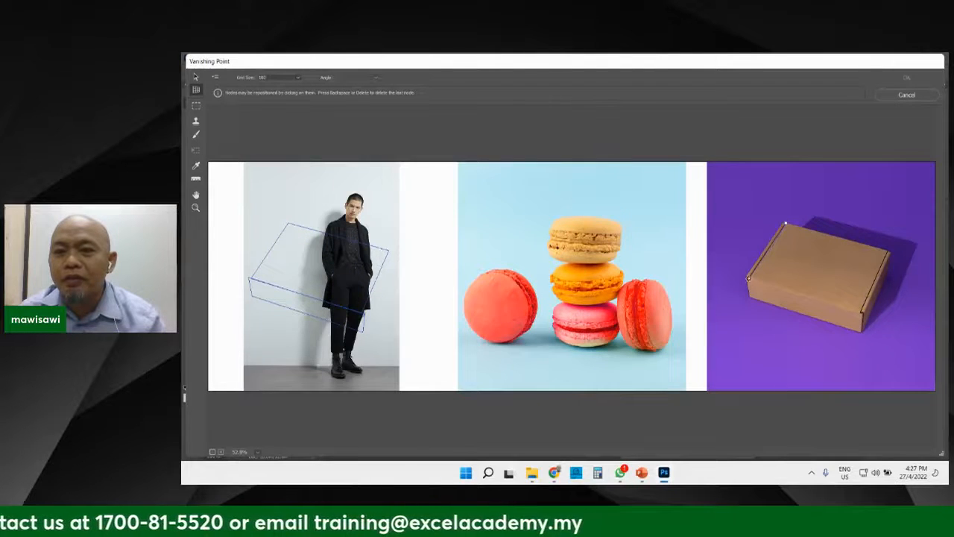
pyautogui.click(749, 278)
pyautogui.click(861, 313)
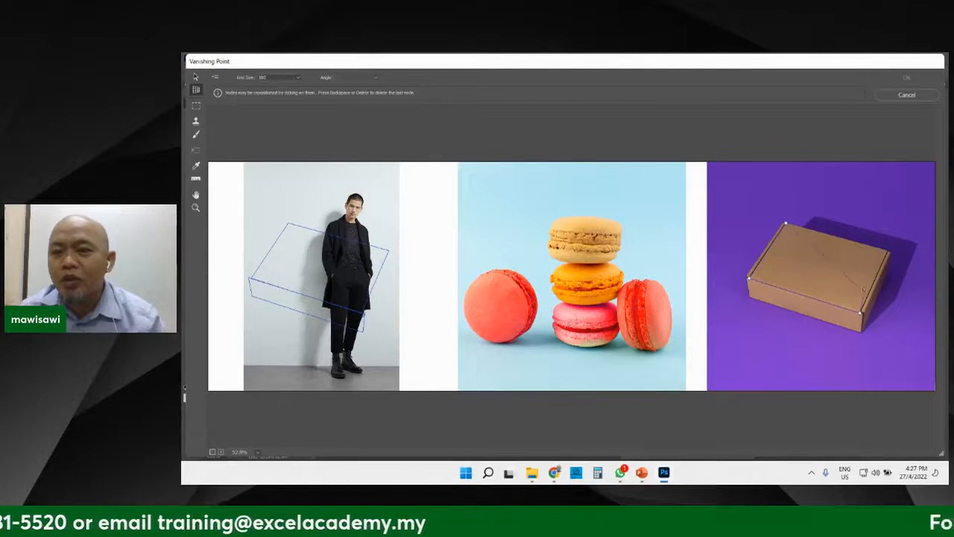
pyautogui.click(889, 250)
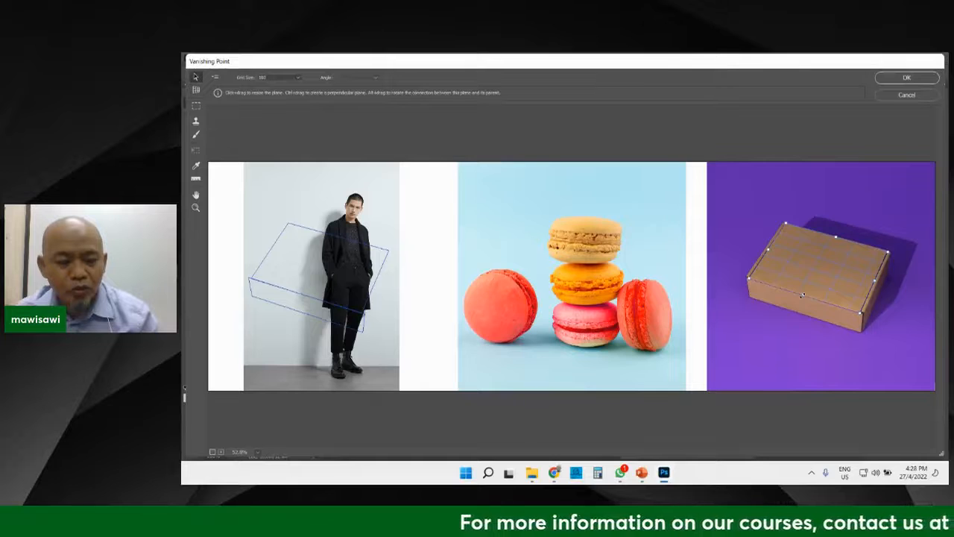
# Extend a perpendicular plane from the top plane down the box's front side and fit its lower corner to the box.
pyautogui.press('alt')
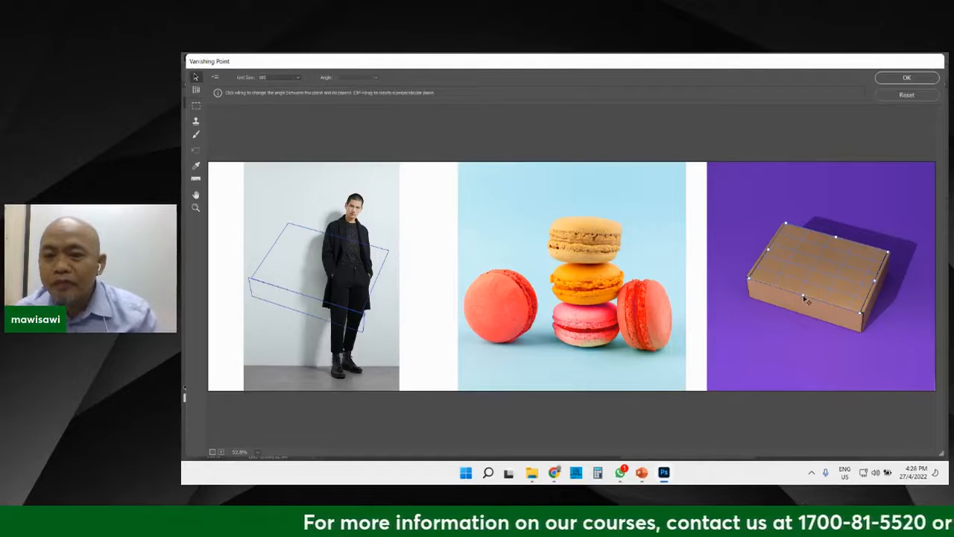
pyautogui.moveTo(803, 297); pyautogui.dragTo(863, 335)
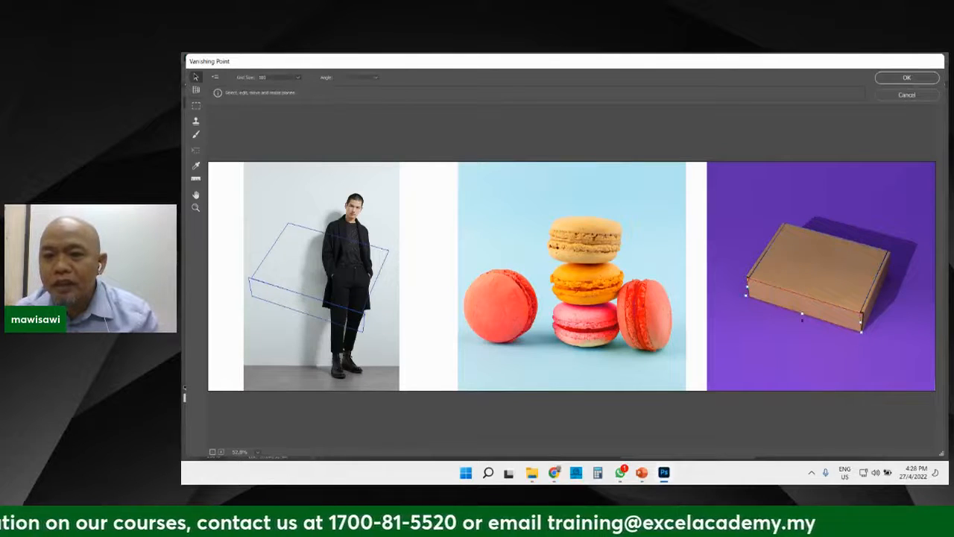
pyautogui.moveTo(747, 297); pyautogui.dragTo(751, 299)
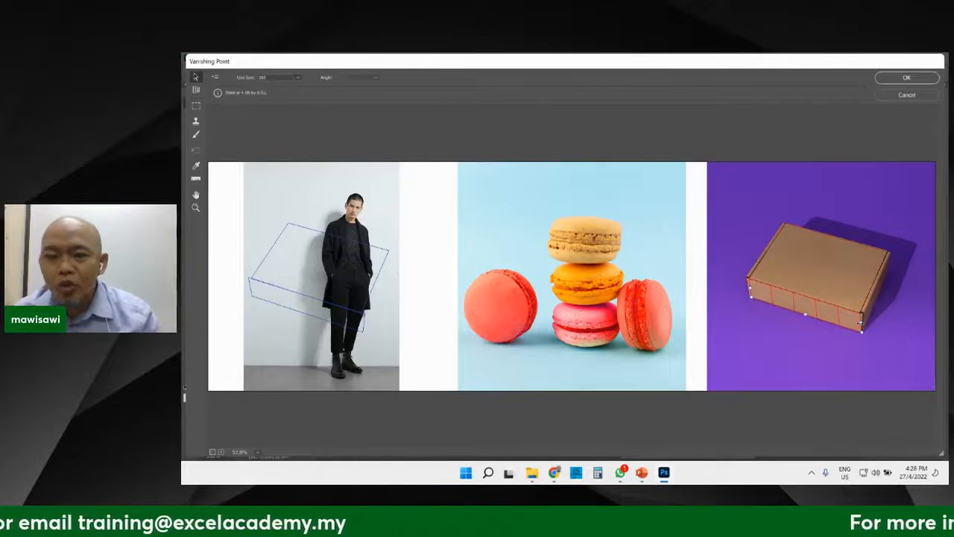
# Delete the perspective planes on the box's front side and top face.
pyautogui.click(196, 208)
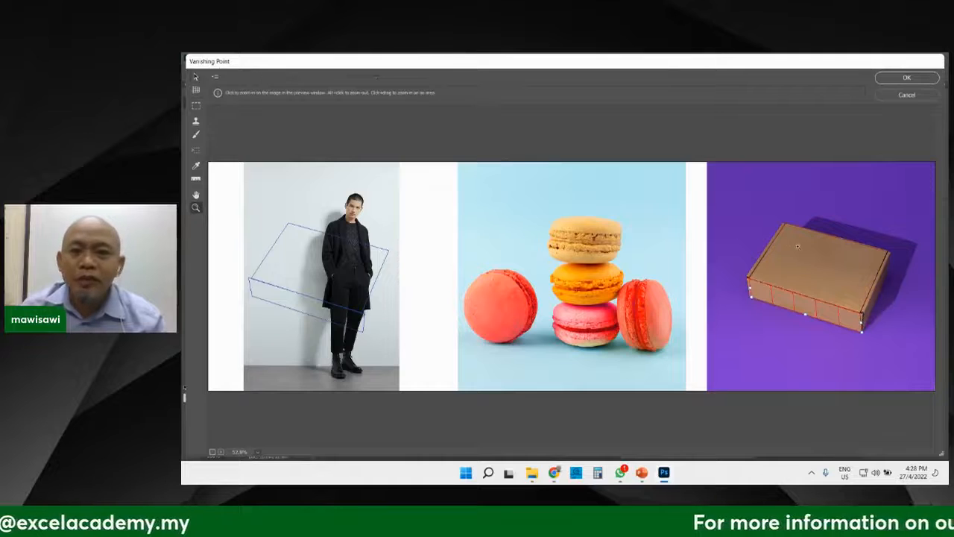
pyautogui.click(799, 247)
pyautogui.click(800, 247)
pyautogui.click(799, 247)
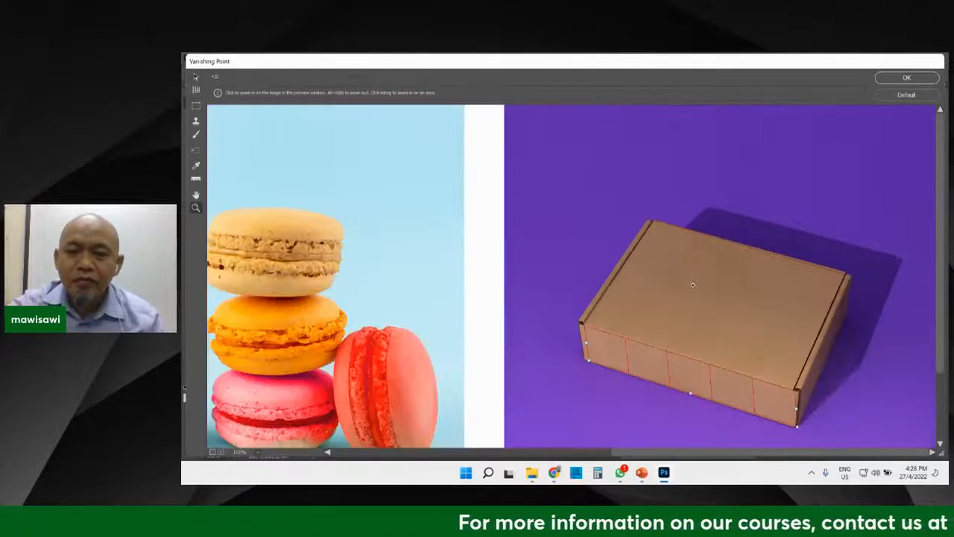
pyautogui.keyDown('alt'); pyautogui.click(693, 284); pyautogui.keyUp('alt')
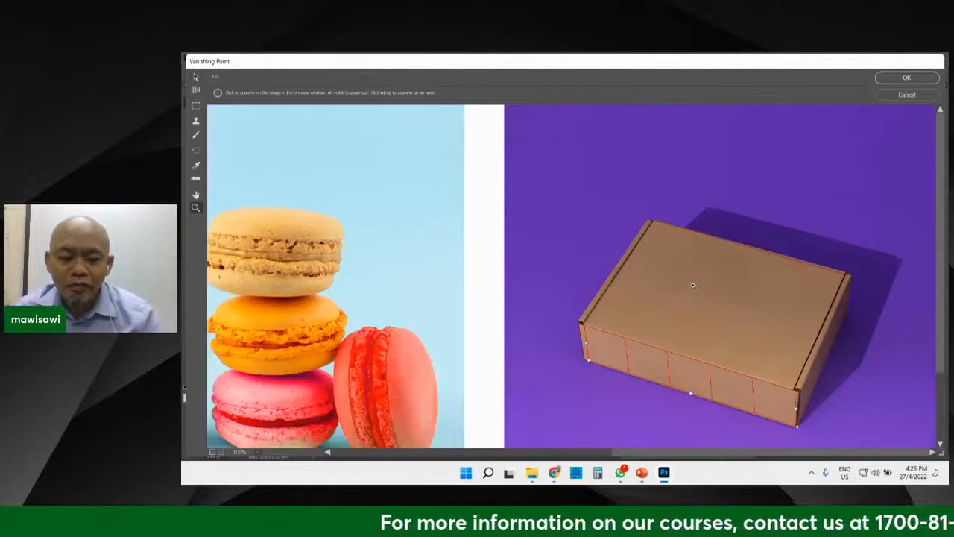
pyautogui.press('space')
pyautogui.moveTo(735, 304); pyautogui.dragTo(653, 233)
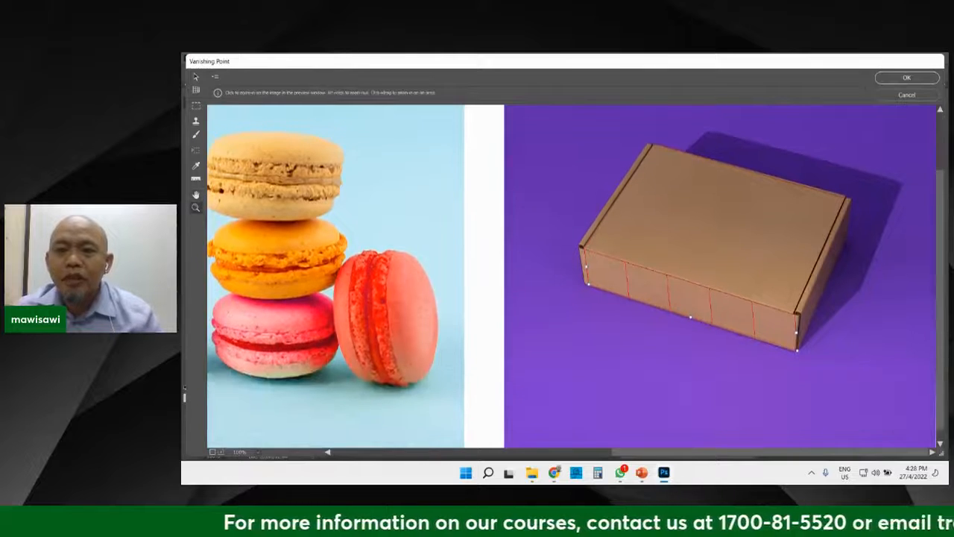
pyautogui.click(196, 90)
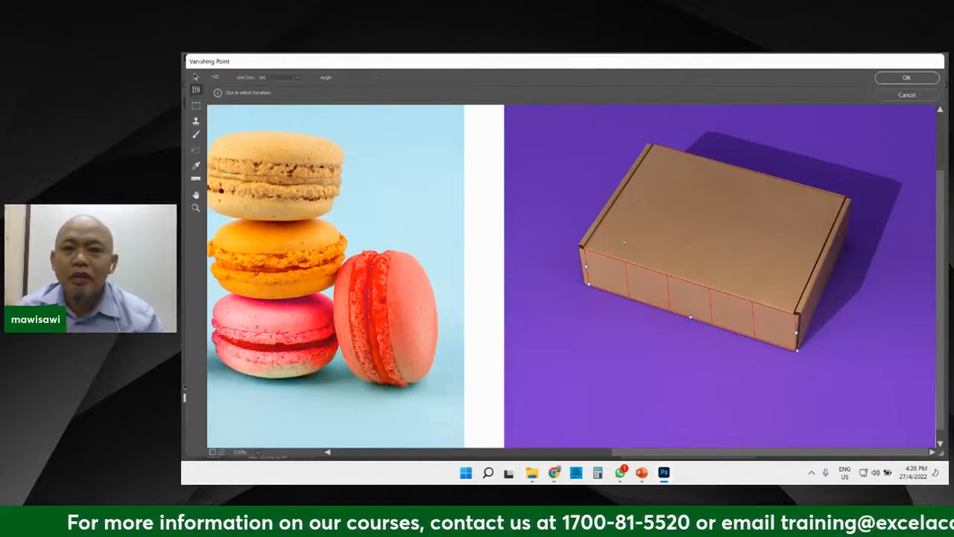
pyautogui.click(626, 264)
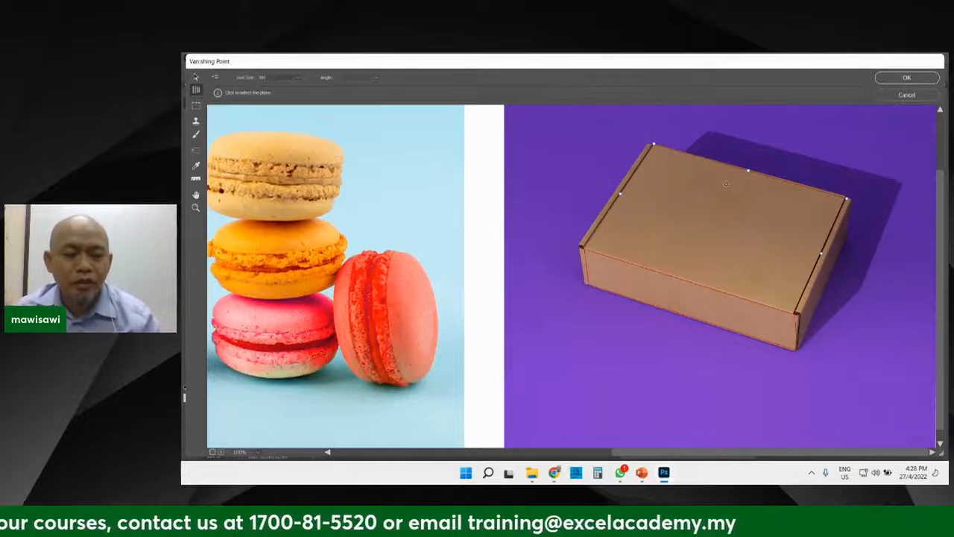
pyautogui.press('alt')
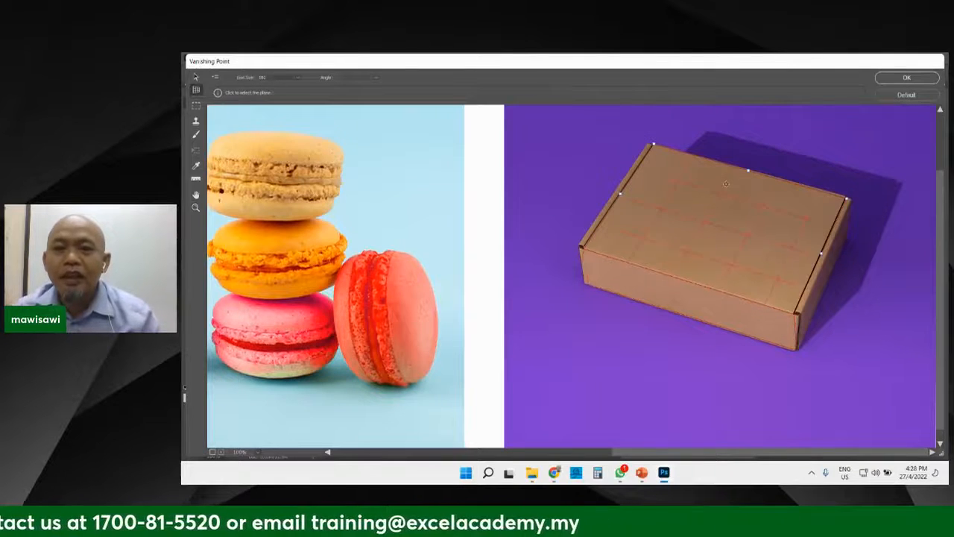
pyautogui.press('Return')
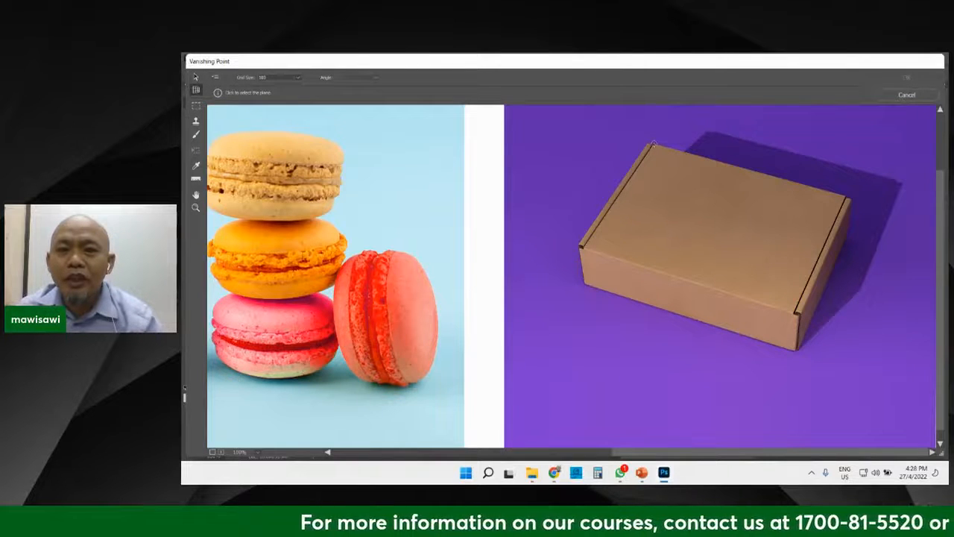
# Redraw the perspective plane on the box's lid, matching its four corners closely at 100% zoom.
pyautogui.click(652, 143)
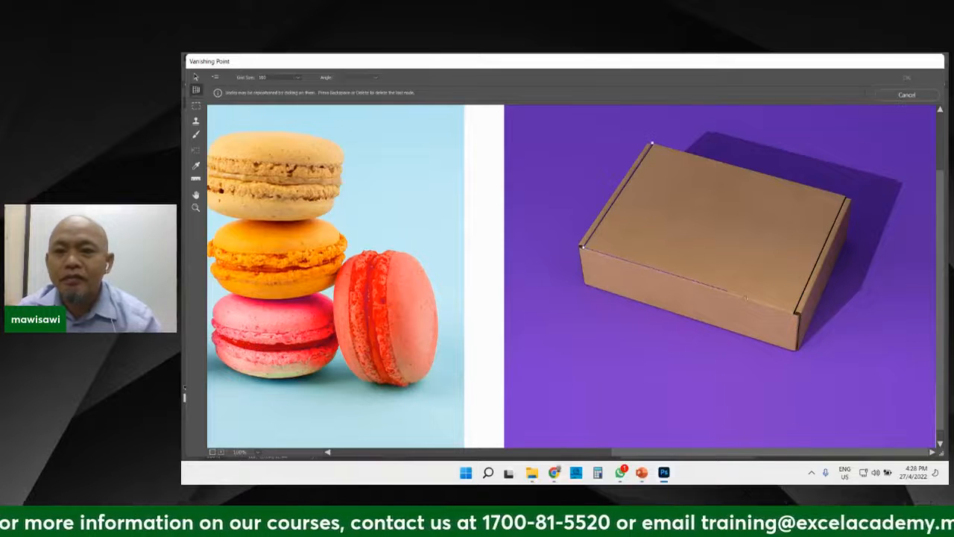
pyautogui.click(797, 313)
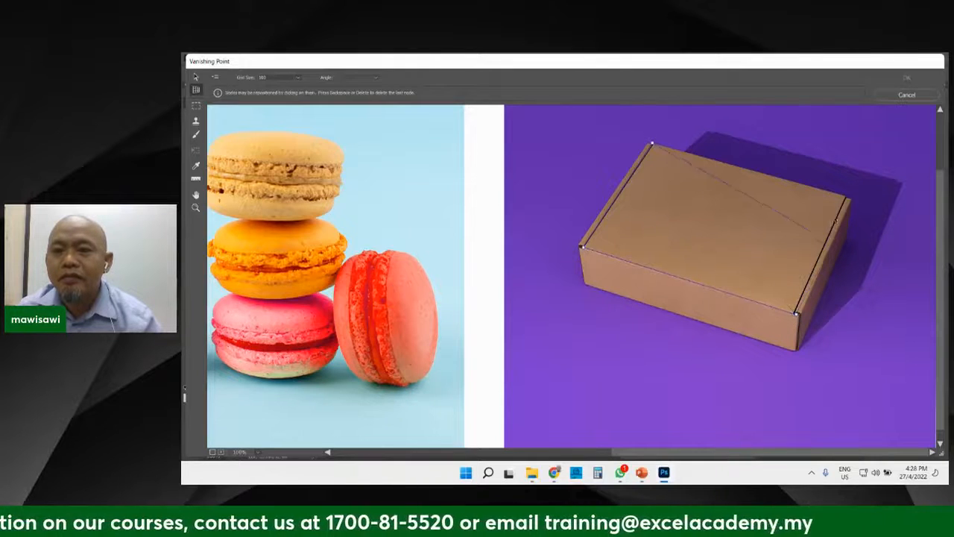
pyautogui.click(847, 196)
pyautogui.click(847, 196)
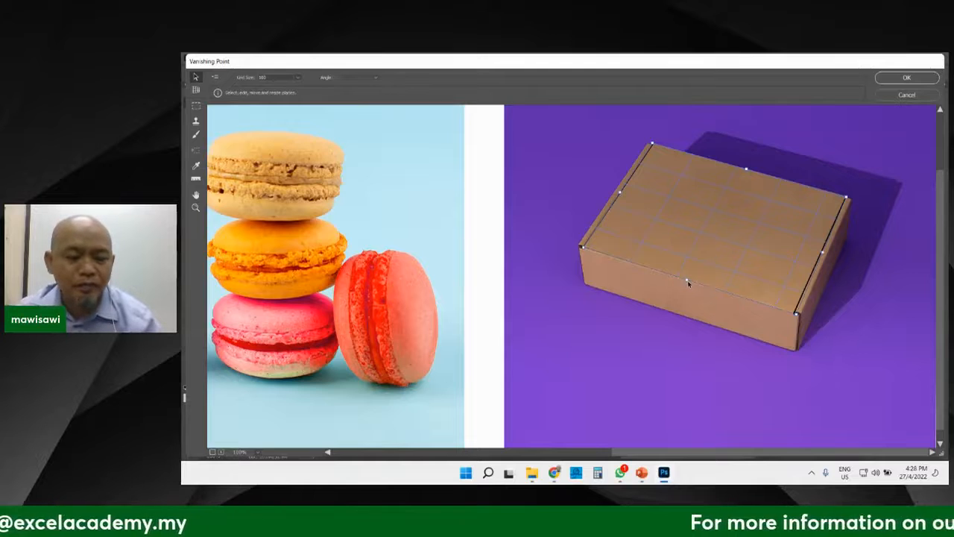
# Extend a perpendicular plane from the lid plane down the box's front side and fit its two lower corners to the box.
pyautogui.press('alt')
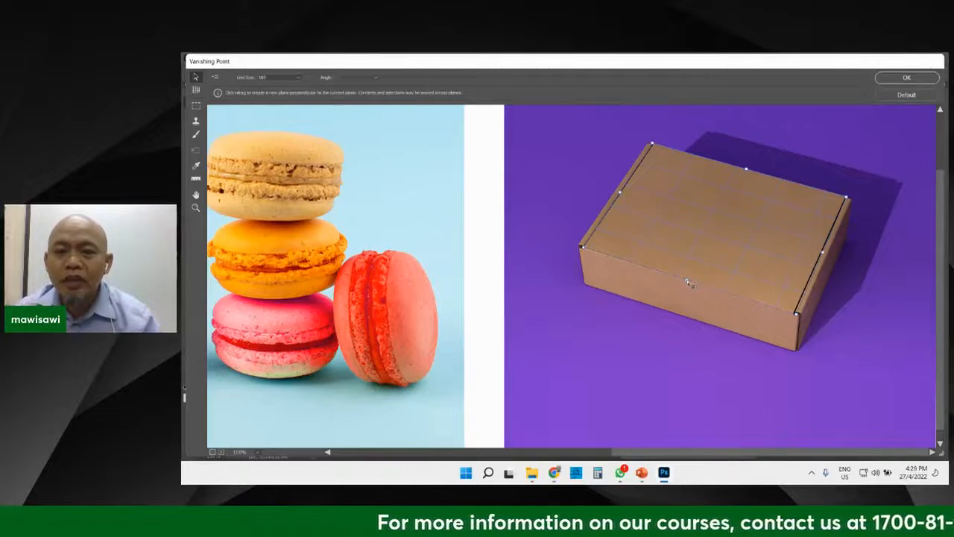
pyautogui.moveTo(688, 282); pyautogui.dragTo(693, 321)
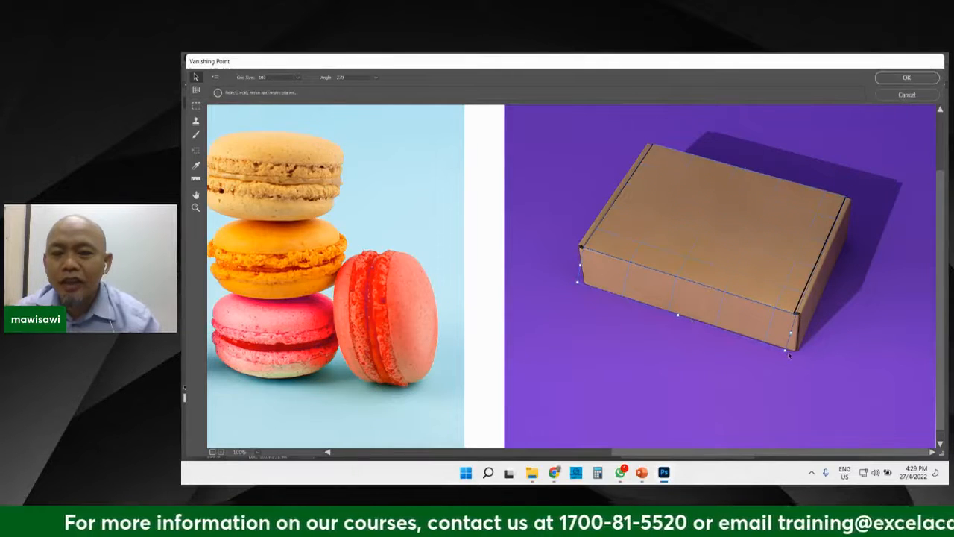
pyautogui.moveTo(787, 352); pyautogui.dragTo(796, 352)
pyautogui.moveTo(574, 287)
pyautogui.mouseDown()
pyautogui.moveTo(592, 291)
pyautogui.moveTo(576, 280)
pyautogui.moveTo(585, 282)
pyautogui.mouseUp()
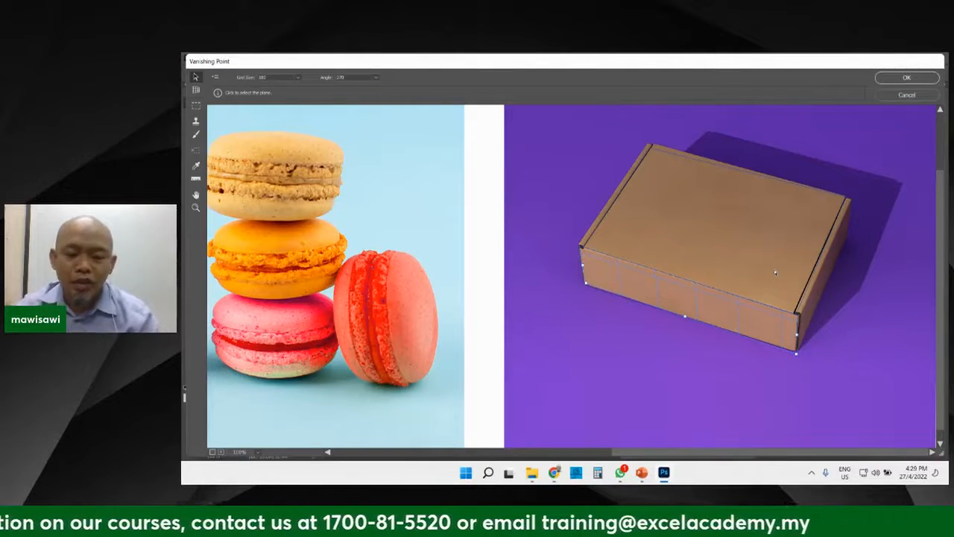
# Paste the Excel Academy logo into Vanishing Point and place it on the box's lid plane.
pyautogui.scroll(-1, 774, 269)
pyautogui.scroll(-1, 774, 269)
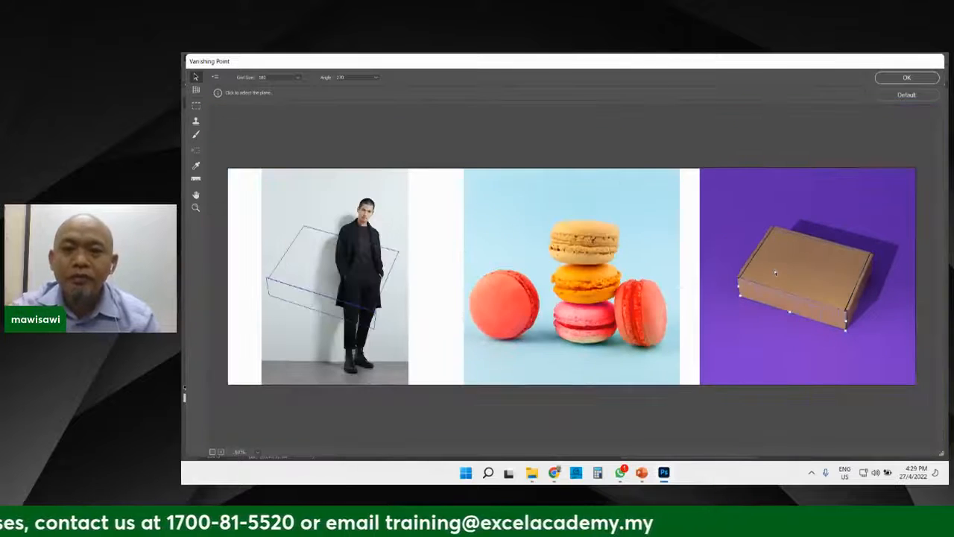
pyautogui.hotkey('ctrl', 'v')
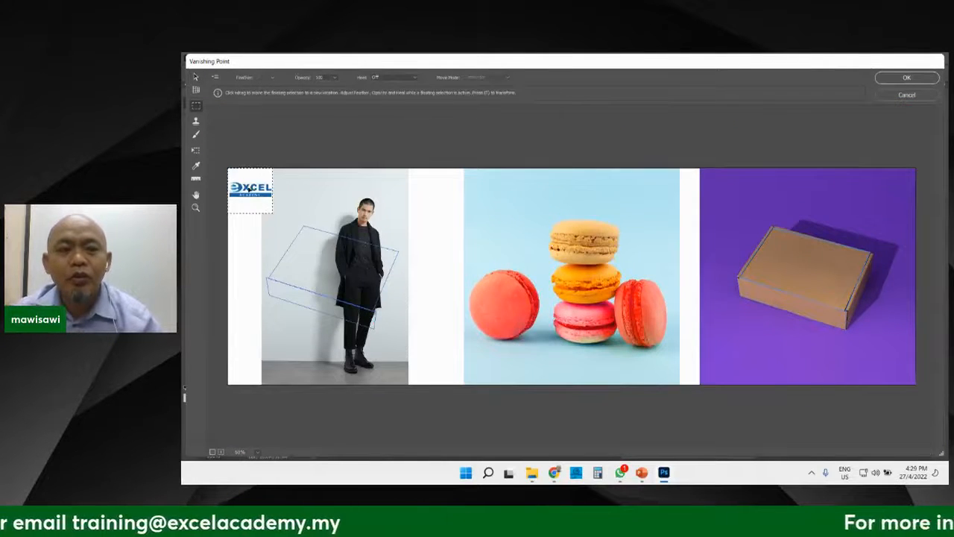
pyautogui.moveTo(260, 186); pyautogui.dragTo(810, 260)
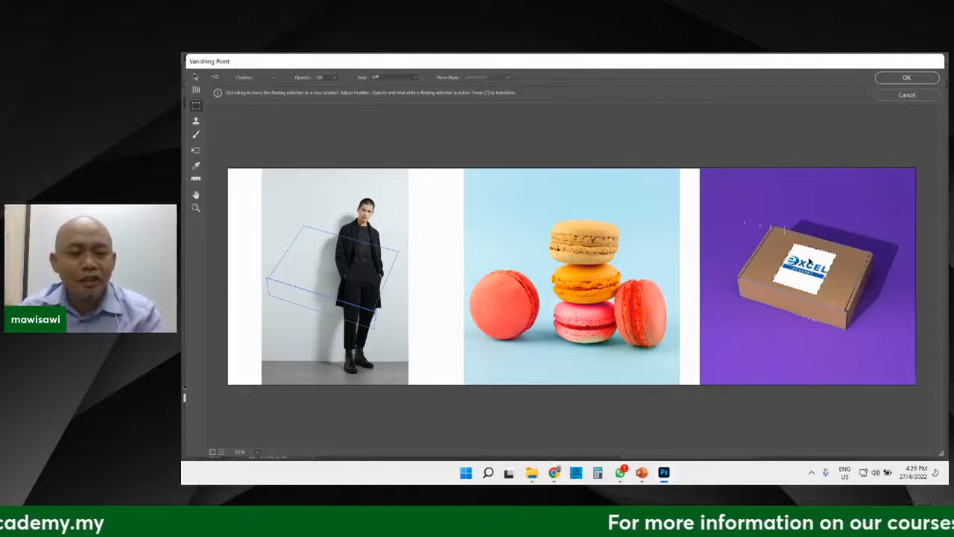
pyautogui.moveTo(810, 259); pyautogui.dragTo(809, 256)
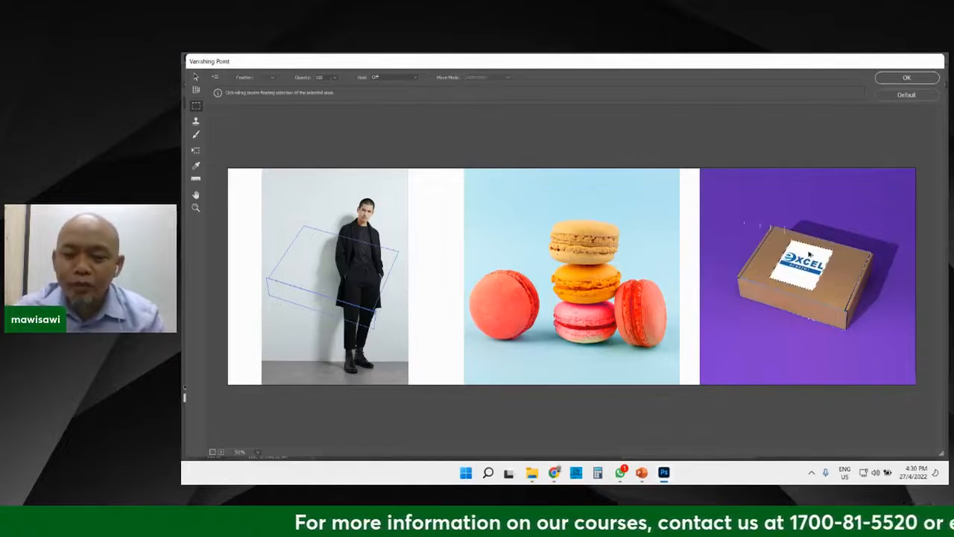
# Scale the logo down slightly with the Transform tool, reposition it on the lid and apply the Vanishing Point result.
pyautogui.hotkey('ctrl', '+')
pyautogui.hotkey('ctrl', '+')
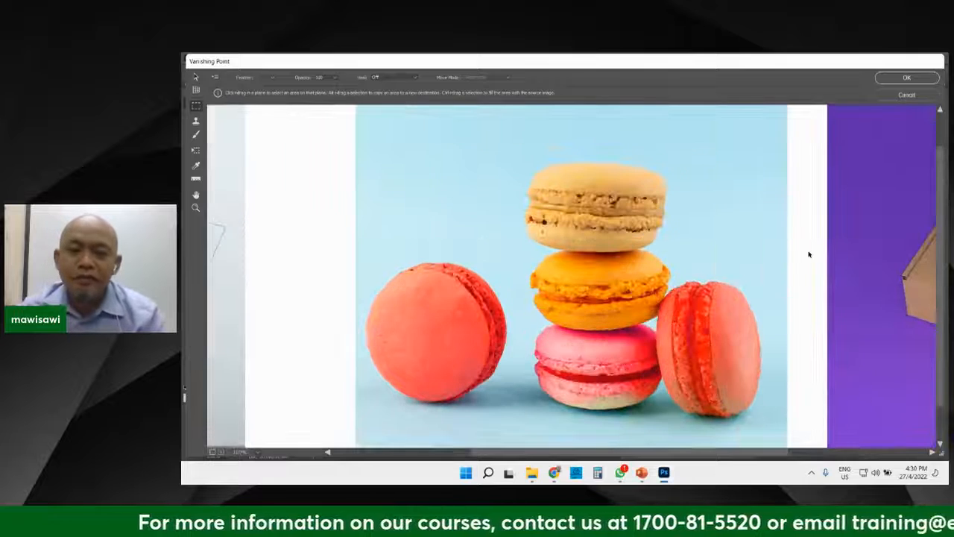
pyautogui.press('space')
pyautogui.moveTo(892, 254); pyautogui.dragTo(627, 241)
pyautogui.moveTo(722, 251); pyautogui.dragTo(730, 255)
pyautogui.press('t')
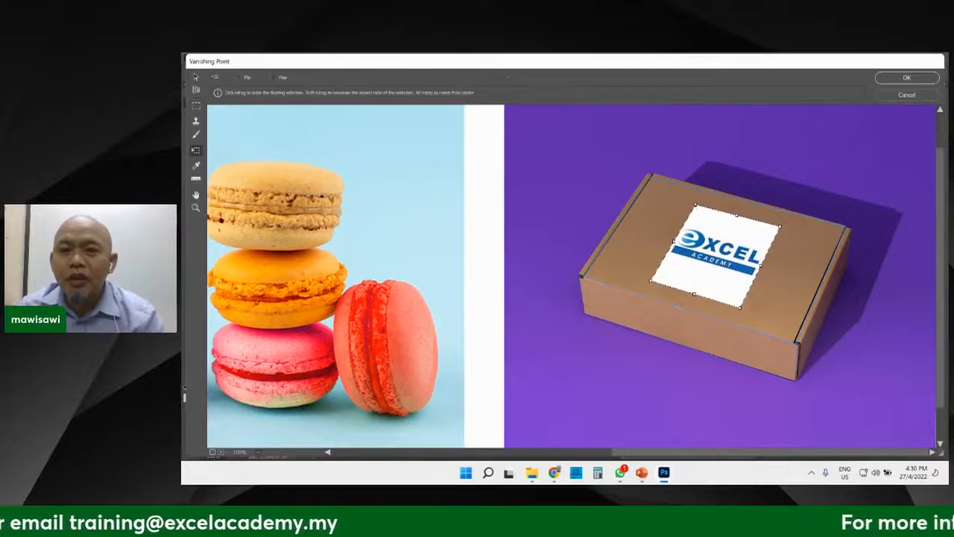
pyautogui.moveTo(695, 207)
pyautogui.mouseDown()
pyautogui.moveTo(720, 248)
pyautogui.moveTo(675, 203)
pyautogui.moveTo(700, 214)
pyautogui.mouseUp()
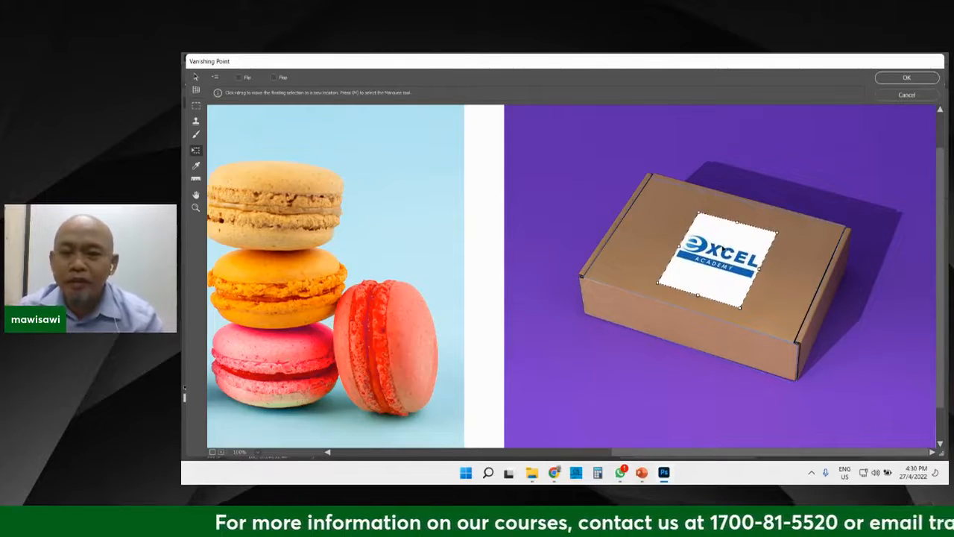
pyautogui.moveTo(724, 248); pyautogui.dragTo(722, 240)
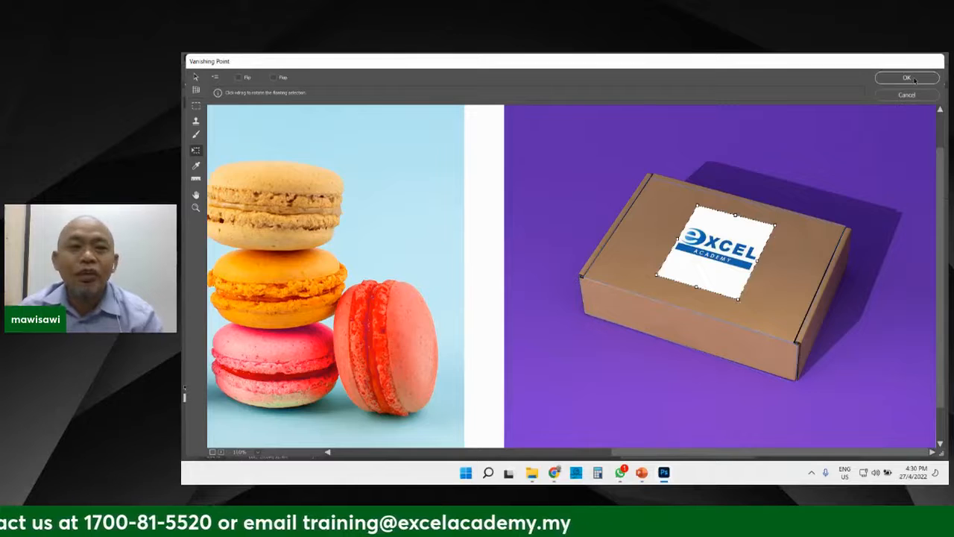
pyautogui.click(914, 79)
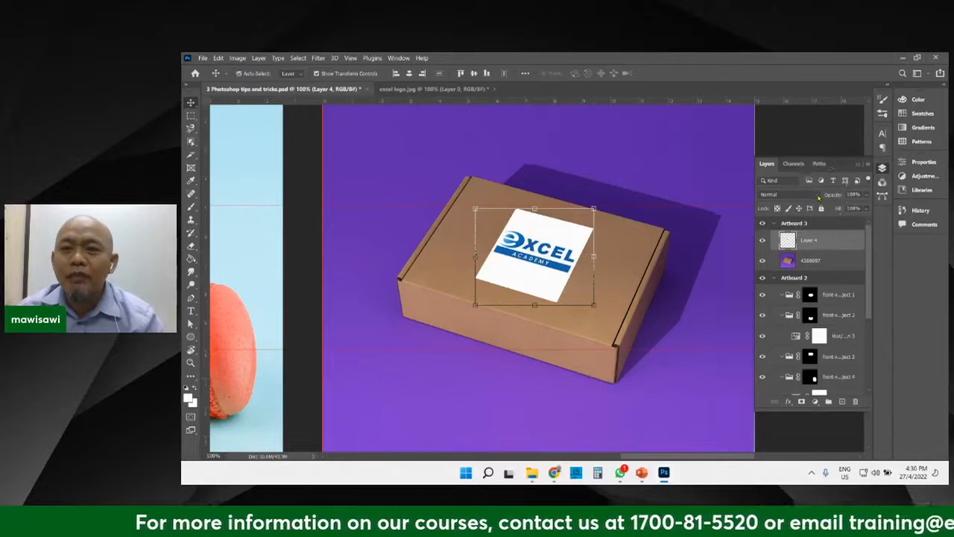
# Set the logo layer's blend mode to Color Burn and its opacity to 68%.
pyautogui.click(817, 196)
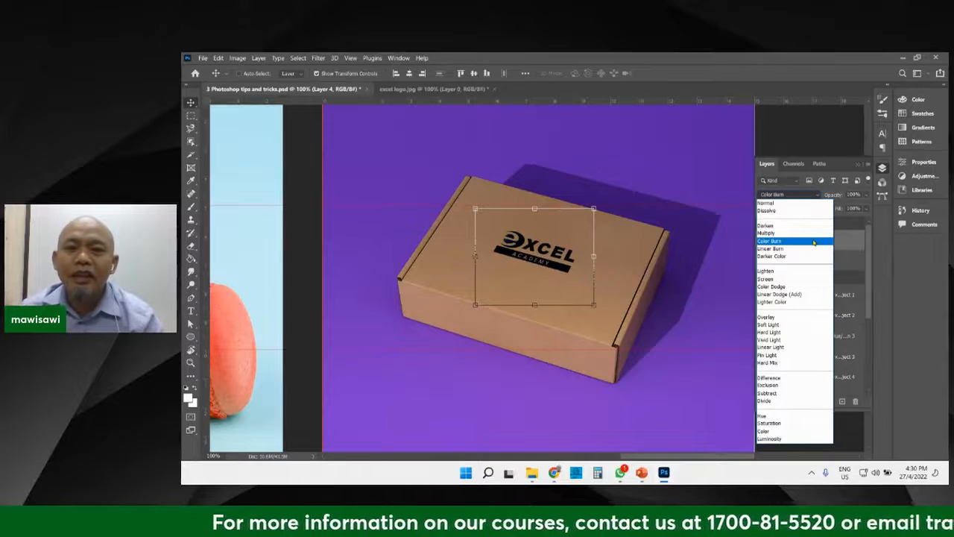
pyautogui.click(813, 242)
pyautogui.click(869, 195)
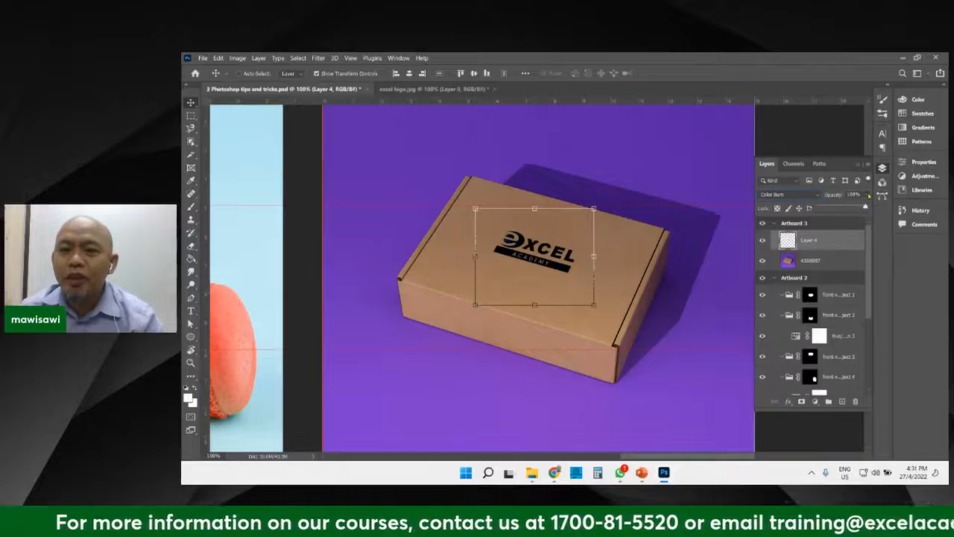
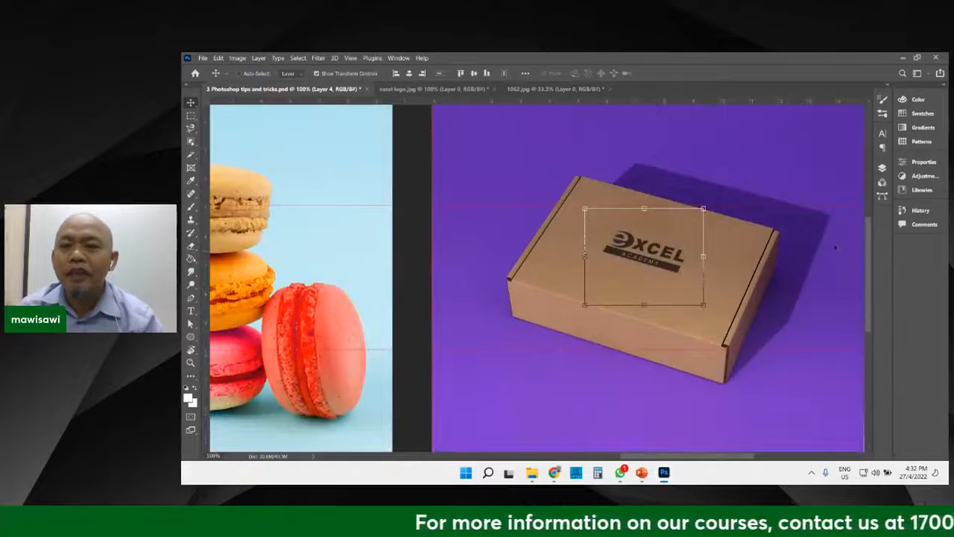
# Add a new empty layer above the logo layer and open the Vanishing Point filter on it.
pyautogui.click(883, 168)
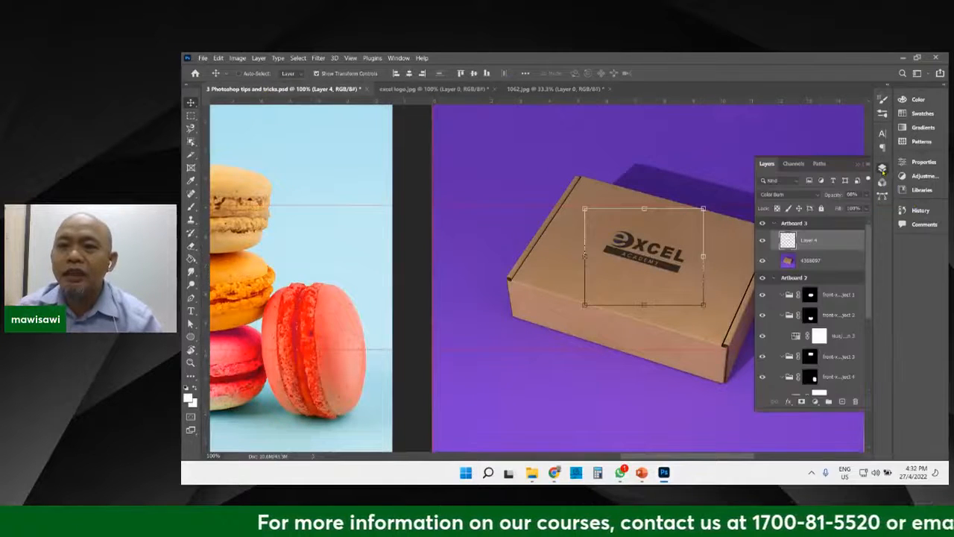
pyautogui.click(843, 401)
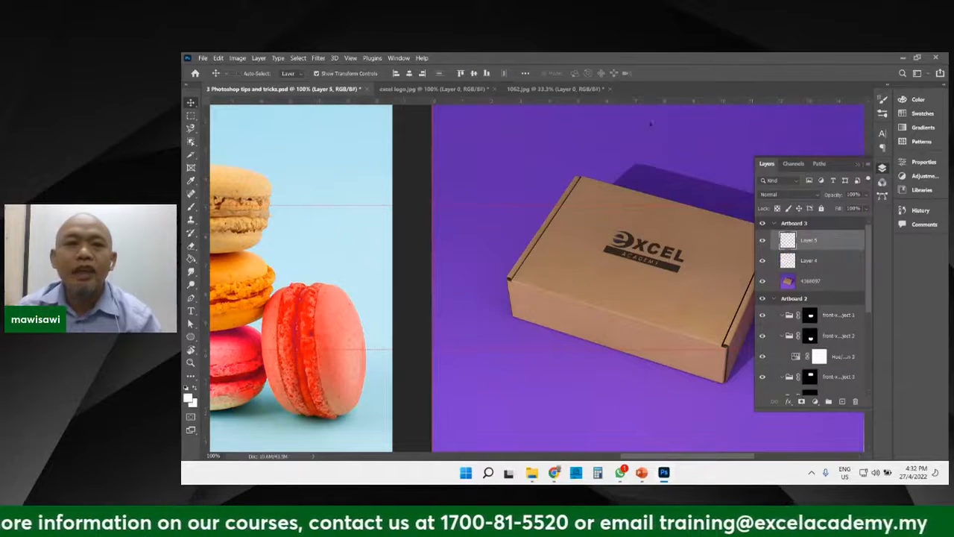
pyautogui.click(319, 58)
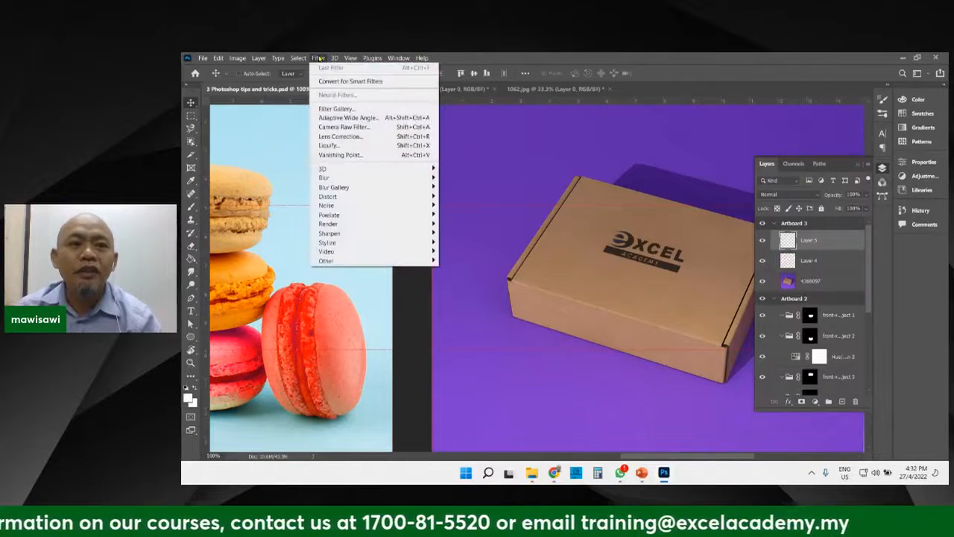
pyautogui.click(371, 154)
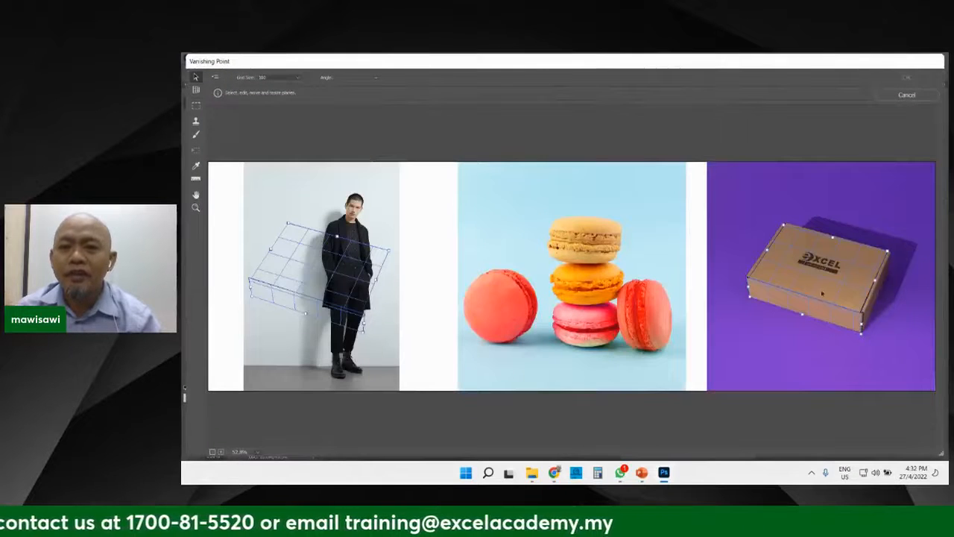
# Paste the blue dotted pattern into Vanishing Point, then scale it down and rotate it upright beside the box.
pyautogui.hotkey('ctrl', '+')
pyautogui.hotkey('ctrl', '+')
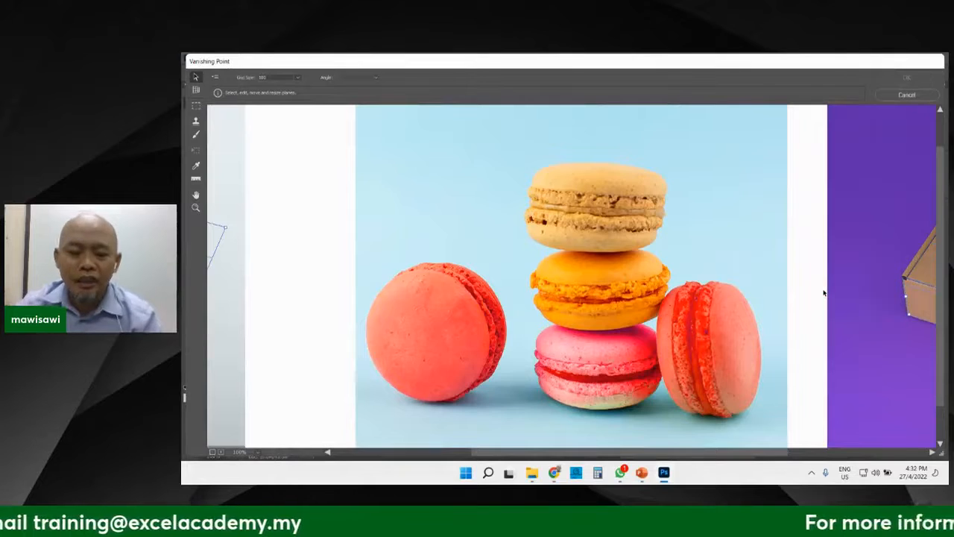
pyautogui.press('space')
pyautogui.moveTo(835, 287)
pyautogui.mouseDown()
pyautogui.moveTo(688, 258)
pyautogui.moveTo(666, 271)
pyautogui.mouseUp()
pyautogui.moveTo(784, 258); pyautogui.dragTo(579, 279)
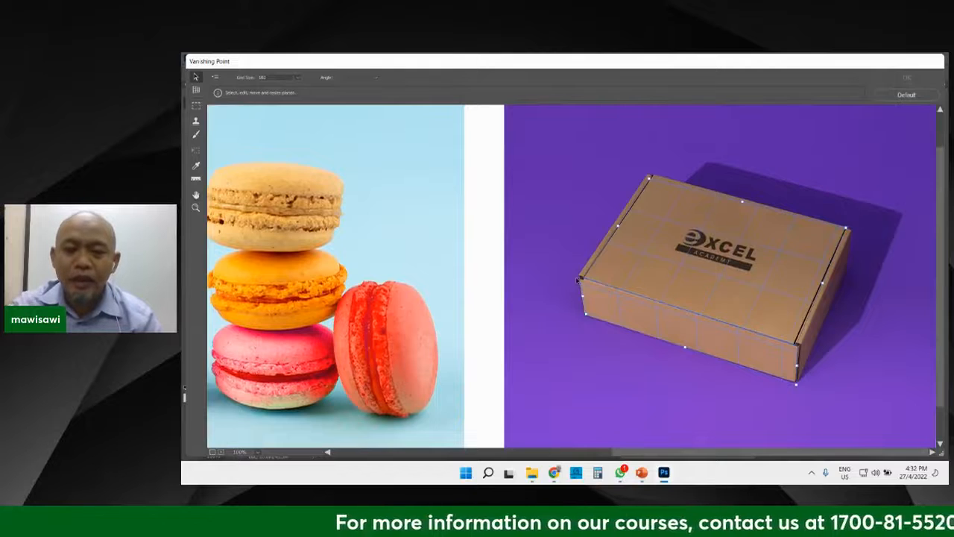
pyautogui.hotkey('ctrl', '-')
pyautogui.hotkey('ctrl', '-')
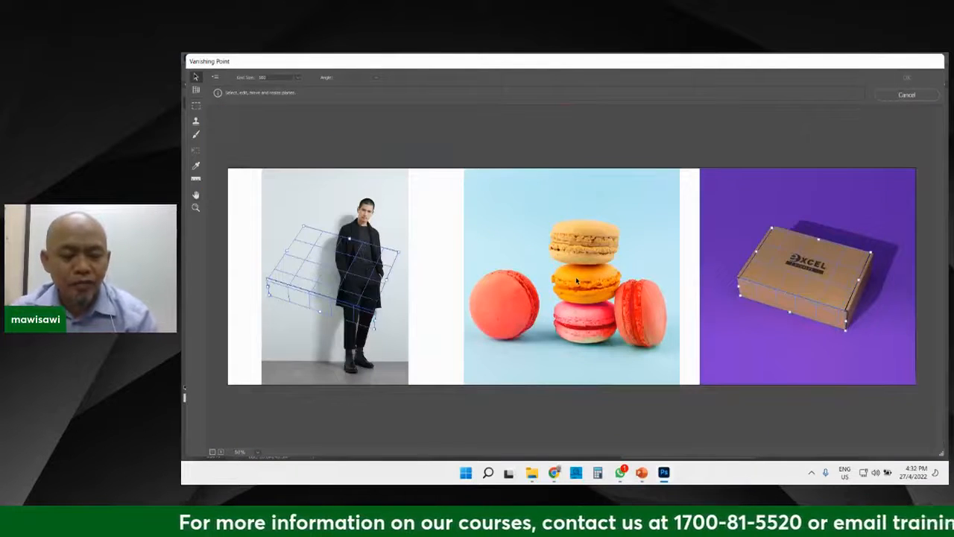
pyautogui.press('ctrl')
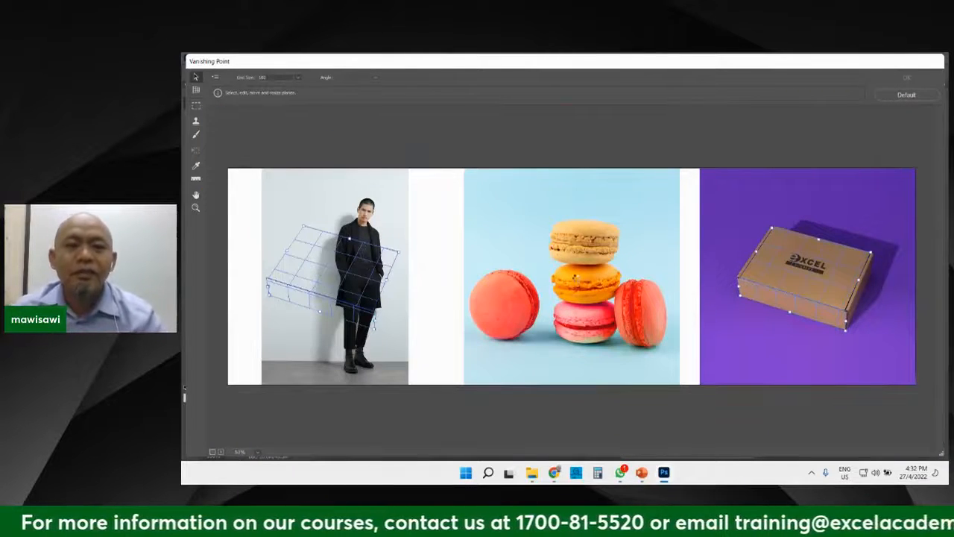
pyautogui.hotkey('ctrl', 'v')
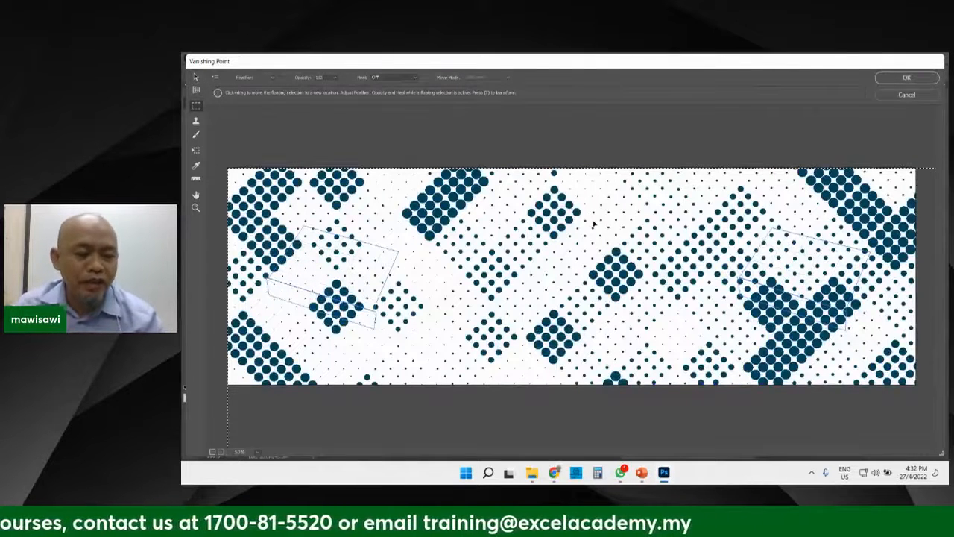
pyautogui.press('t')
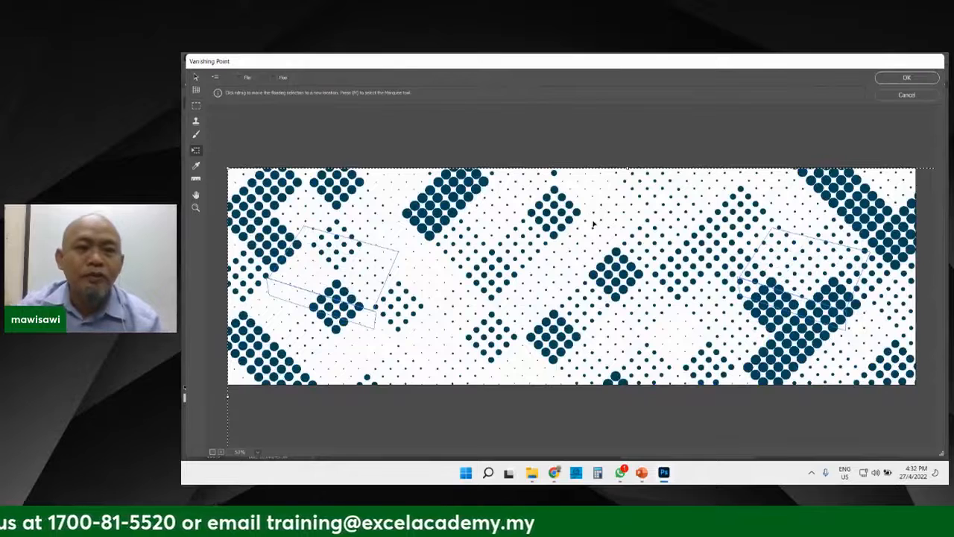
pyautogui.moveTo(227, 168); pyautogui.dragTo(603, 182)
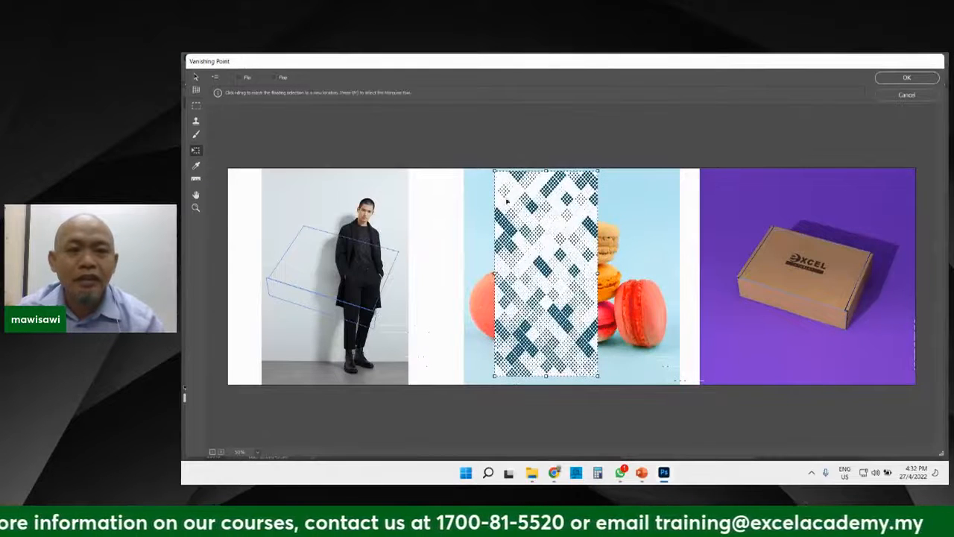
# Undo the pattern's rotation, try rotating it upright again, and leave Vanishing Point without applying it.
pyautogui.click(195, 78)
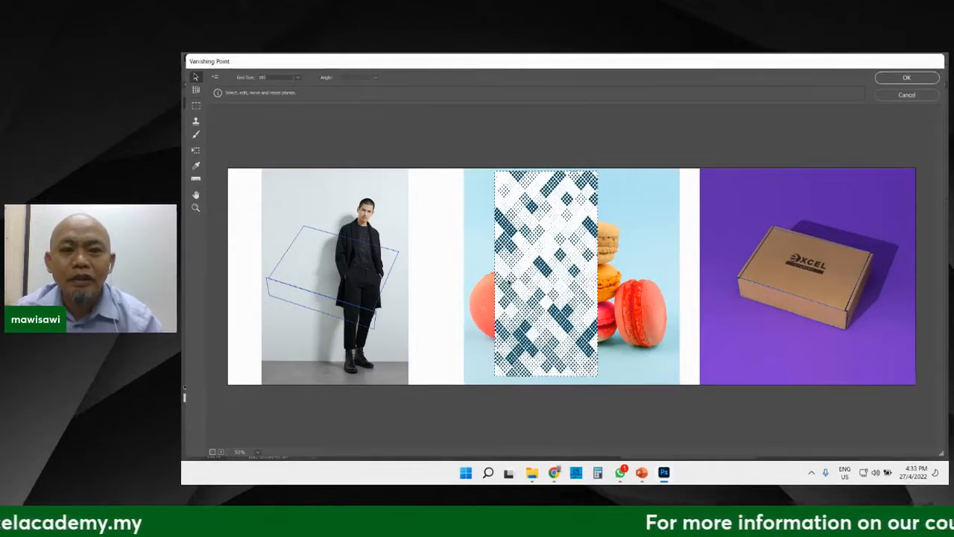
pyautogui.hotkey('ctrl', 'z')
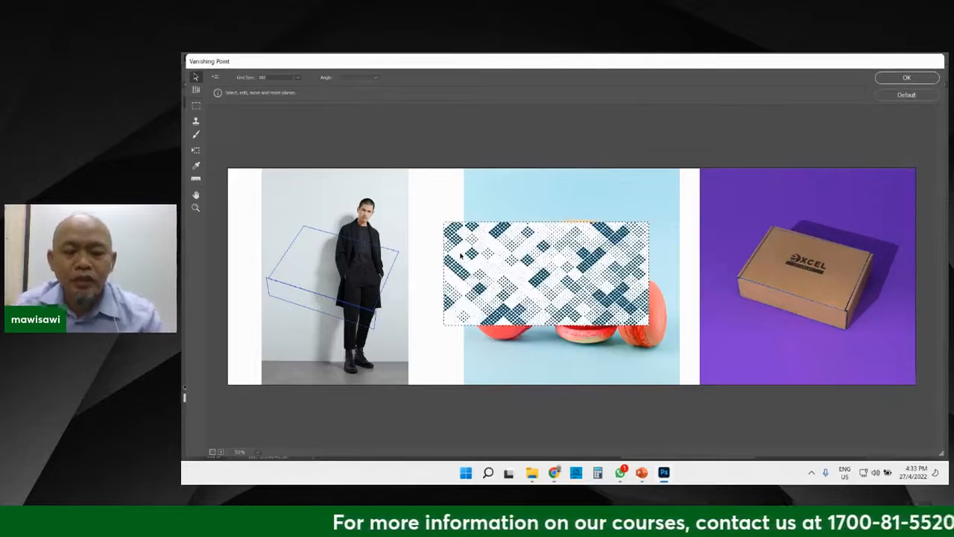
pyautogui.press('t')
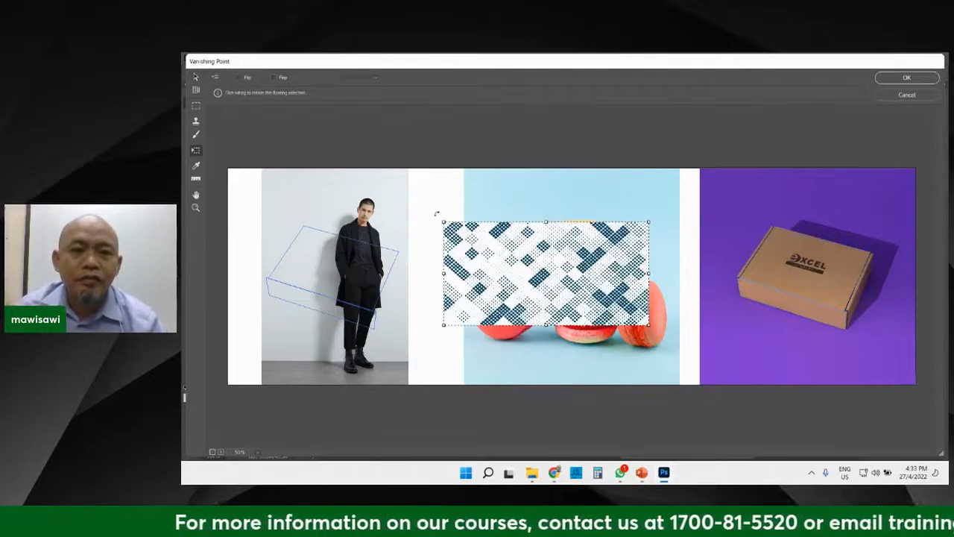
pyautogui.moveTo(437, 213); pyautogui.dragTo(483, 377)
pyautogui.moveTo(621, 158); pyautogui.dragTo(611, 157)
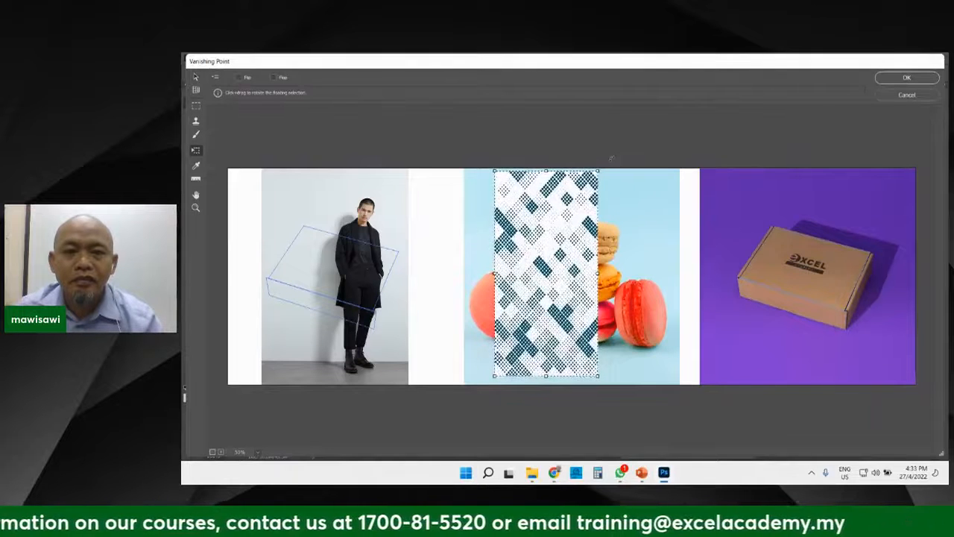
pyautogui.press('Escape')
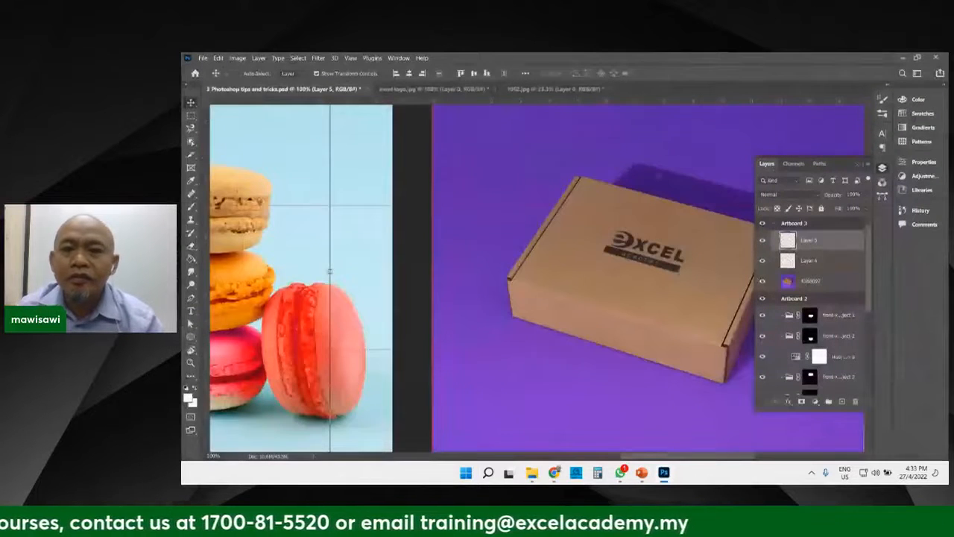
# Open the Vanishing Point filter on the empty layer above the logo layer.
pyautogui.press('ctrl')
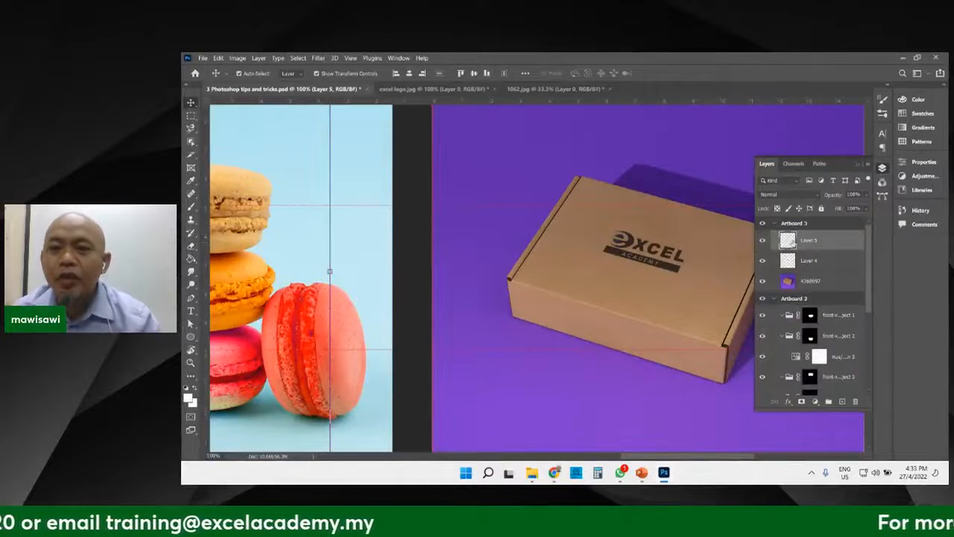
pyautogui.click(320, 58)
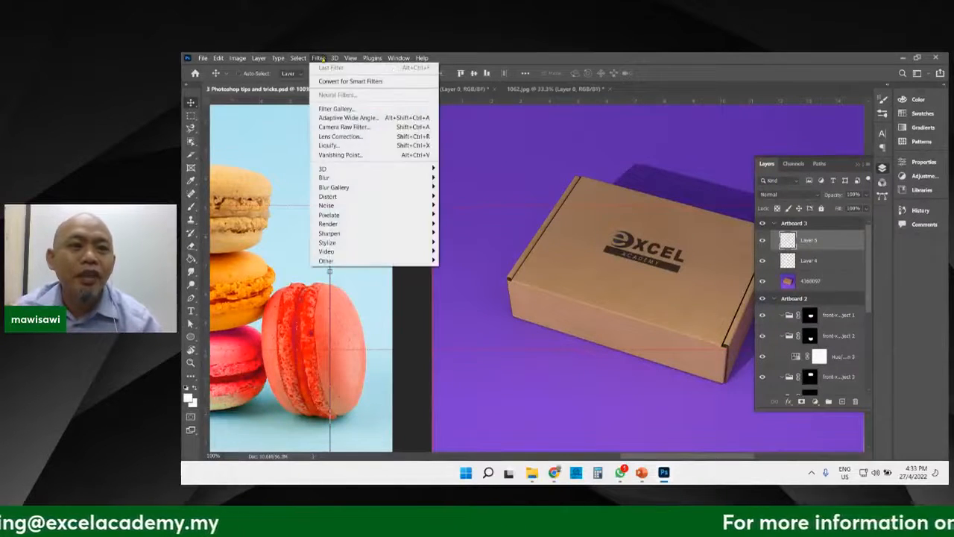
pyautogui.click(342, 156)
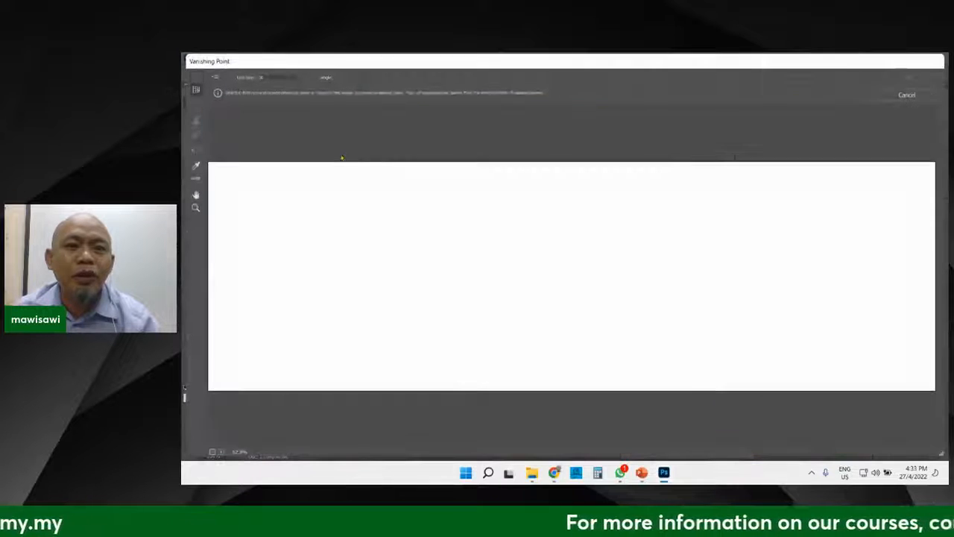
pyautogui.press('alt')
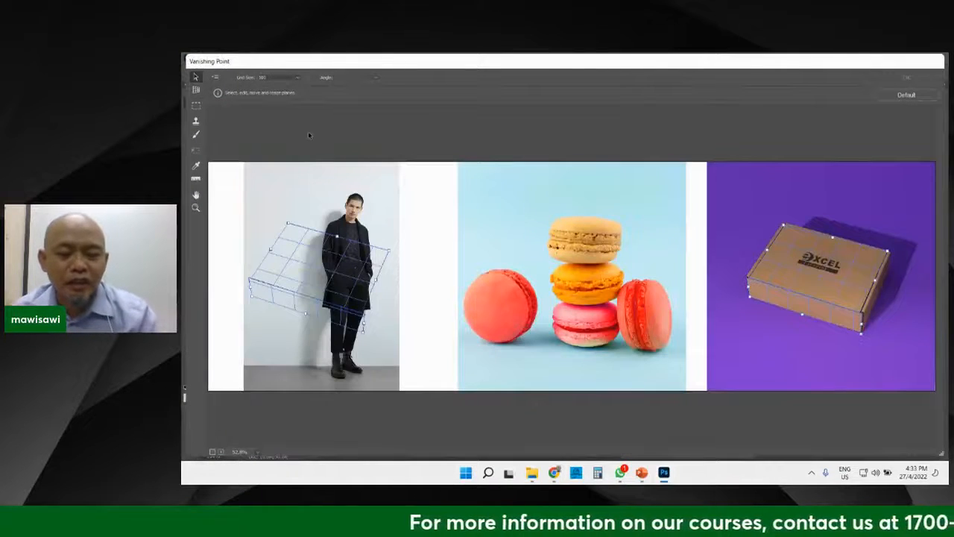
# Paste the dotted pattern into Vanishing Point, scale it down and position it over the macaron image.
pyautogui.hotkey('ctrl', 'v')
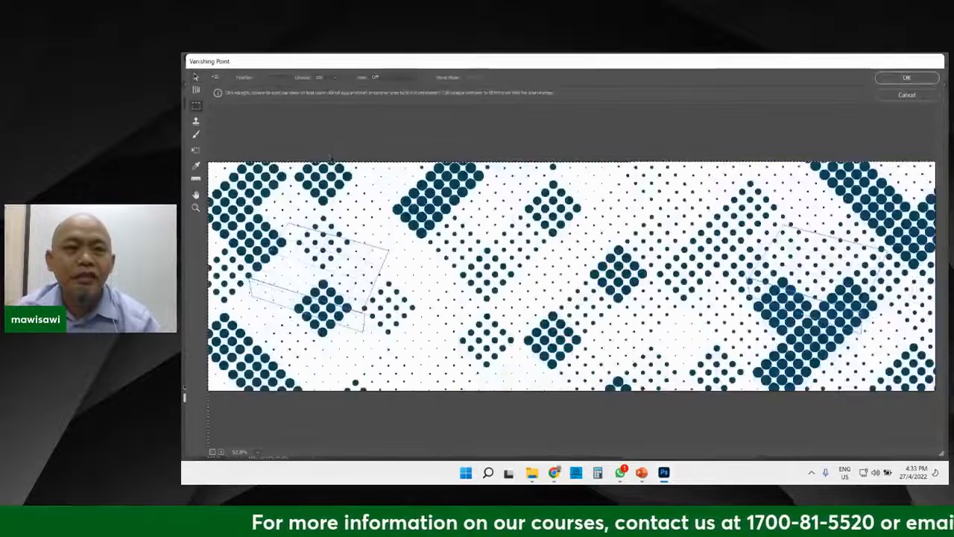
pyautogui.press('t')
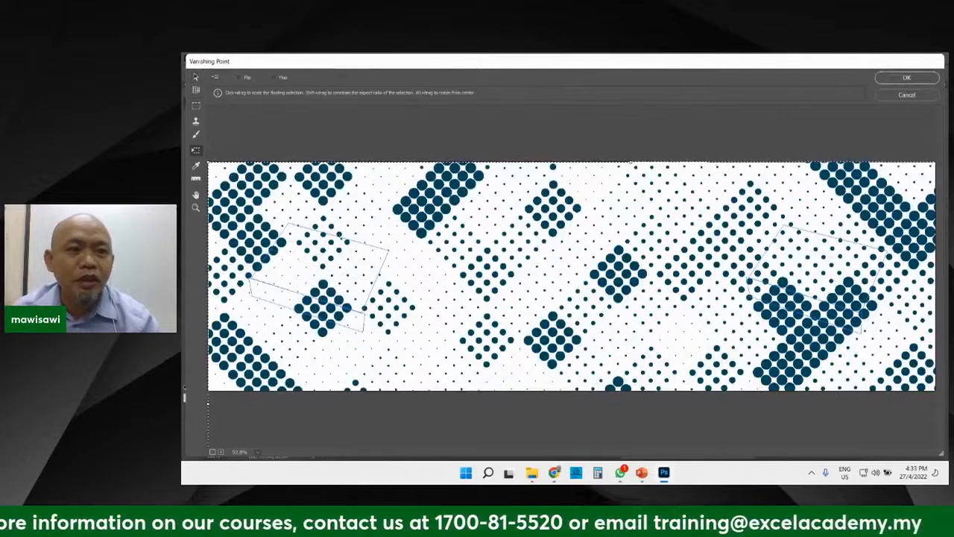
pyautogui.moveTo(208, 162); pyautogui.dragTo(713, 375)
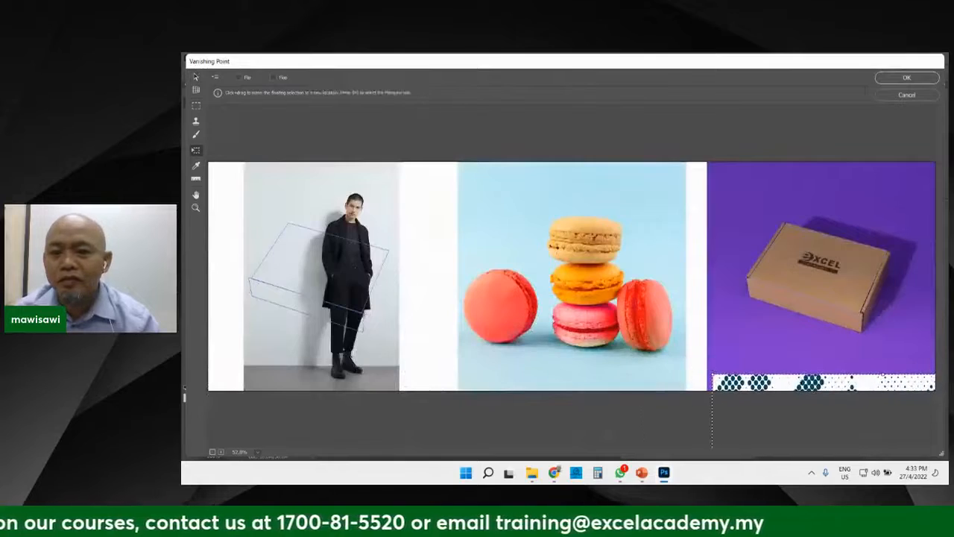
pyautogui.moveTo(799, 383); pyautogui.dragTo(406, 222)
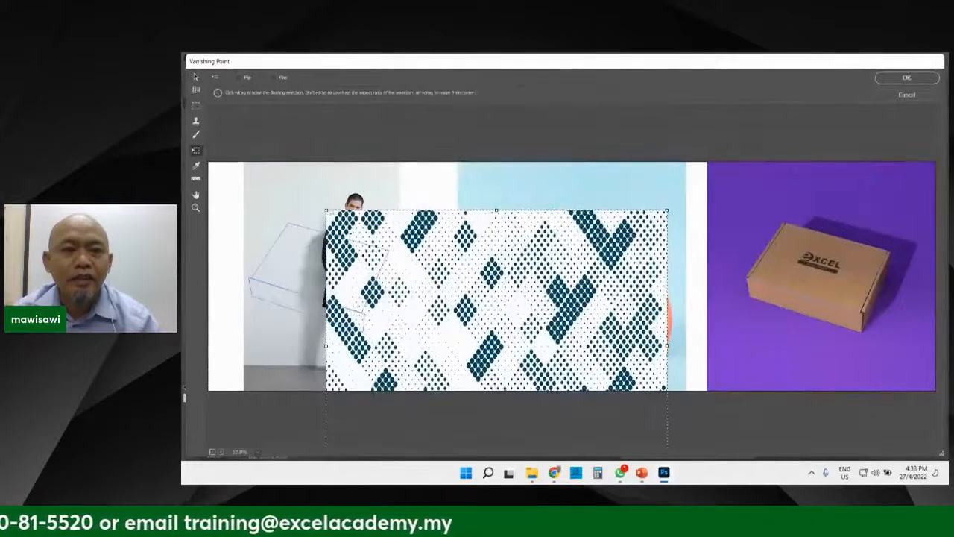
pyautogui.moveTo(327, 211); pyautogui.dragTo(482, 328)
pyautogui.moveTo(527, 374); pyautogui.dragTo(489, 235)
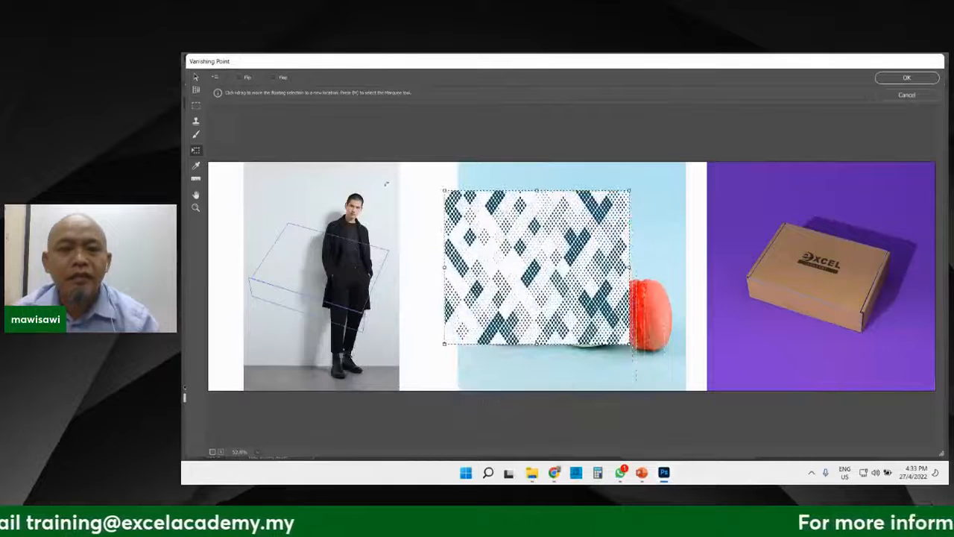
pyautogui.press('v')
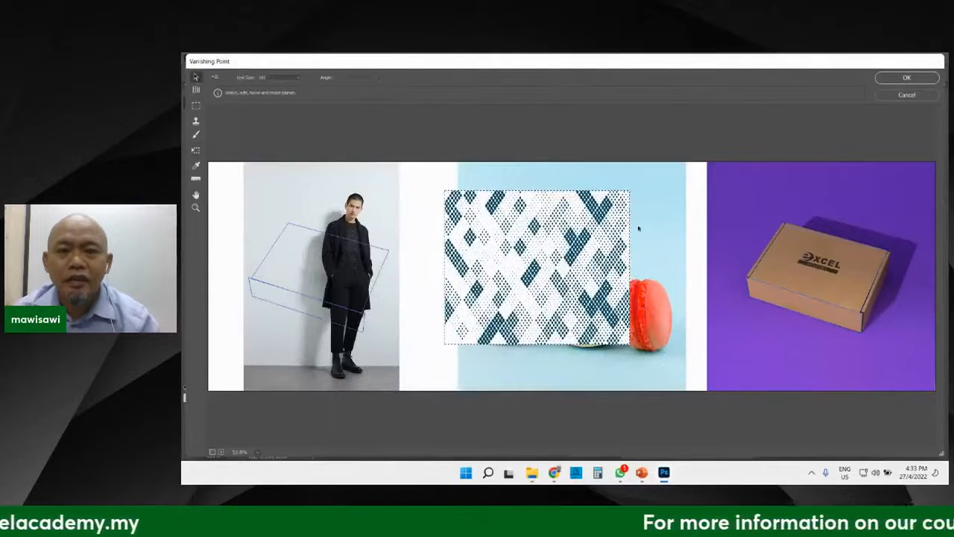
# Undo the moves and scaling of the pattern until the pasted pattern is removed from Vanishing Point.
pyautogui.hotkey('ctrl', 'alt', 'z')
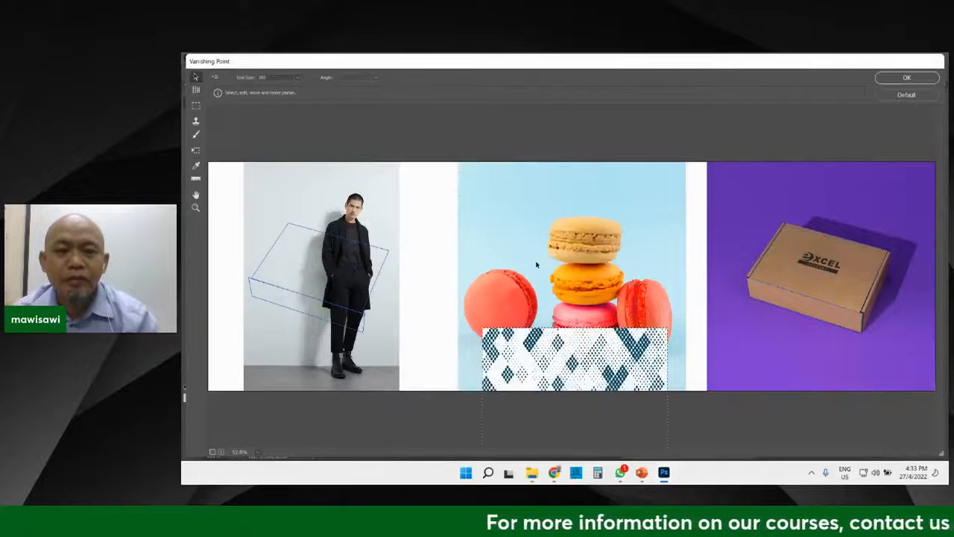
pyautogui.hotkey('ctrl', 'alt', 'z')
pyautogui.hotkey('ctrl', 'alt', 'z')
pyautogui.hotkey('ctrl', 'alt', 'z')
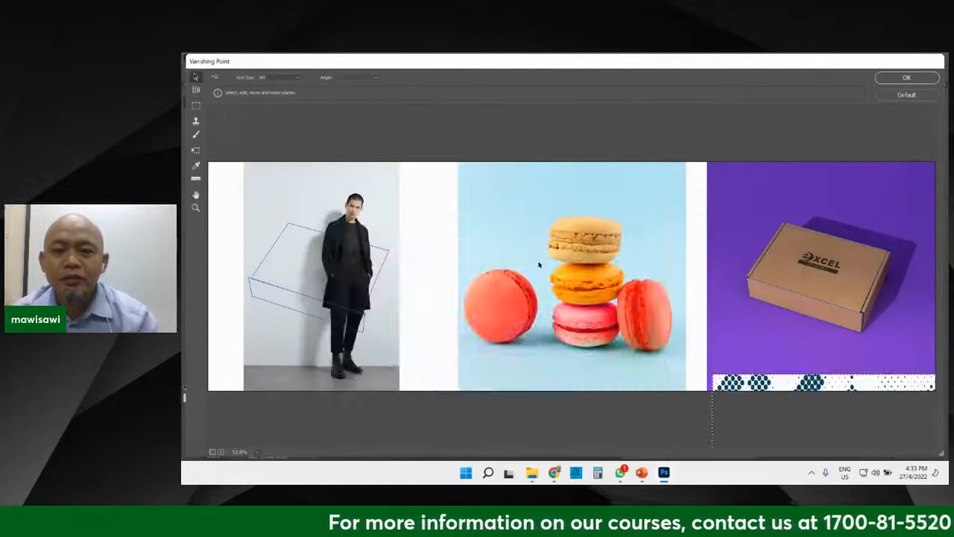
pyautogui.hotkey('ctrl', 'alt', 'z')
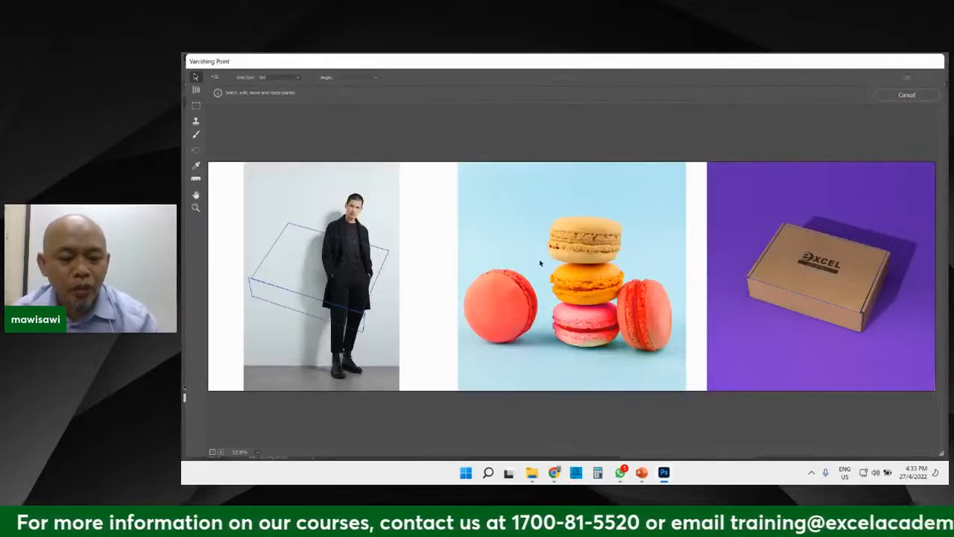
# Paste the dotted pattern at full size, try it on the box's front planes, and undo the placement.
pyautogui.press('alt')
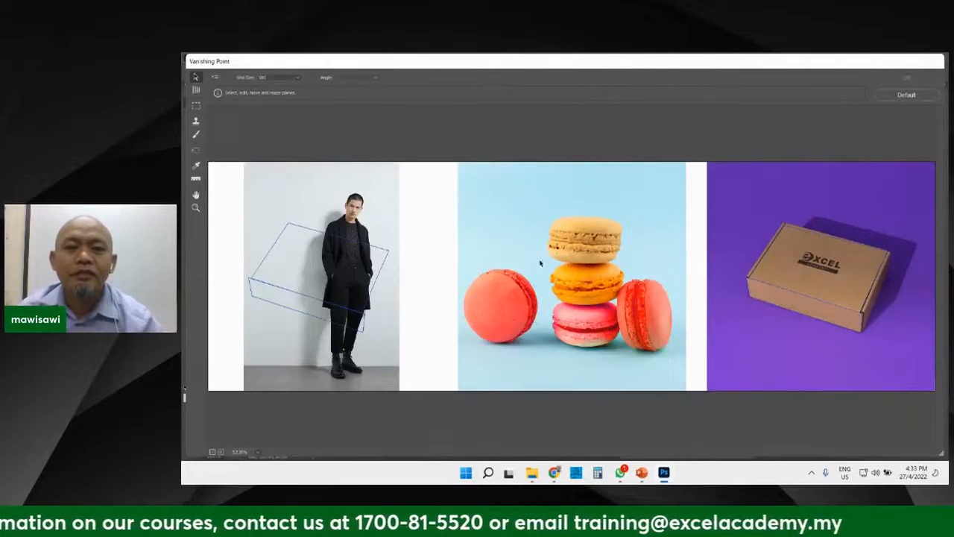
pyautogui.hotkey('ctrl', 'v')
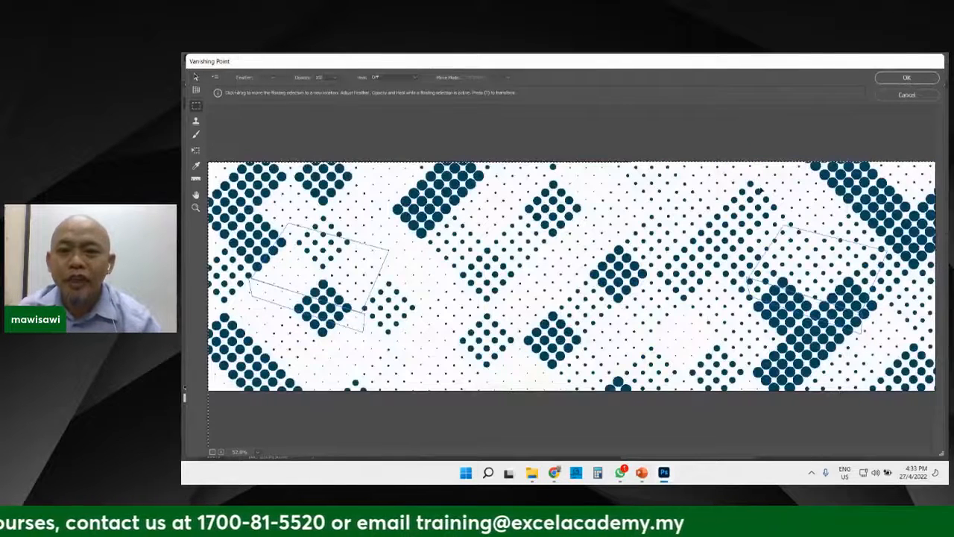
pyautogui.moveTo(760, 192); pyautogui.dragTo(792, 287)
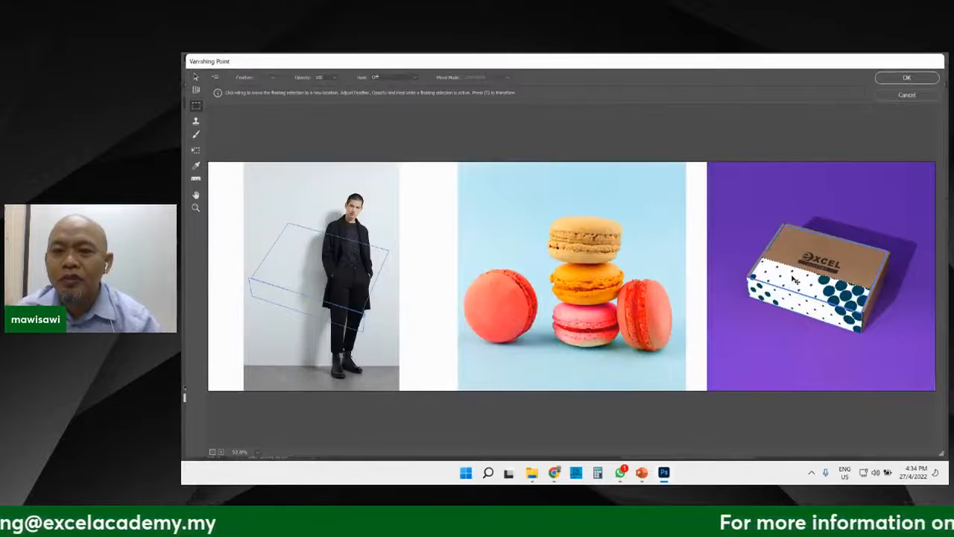
pyautogui.hotkey('ctrl', 'z')
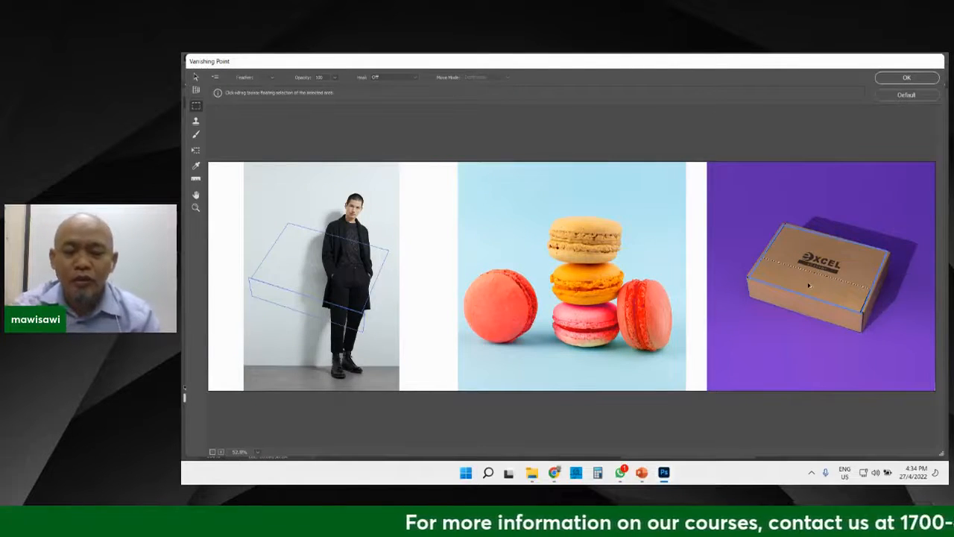
pyautogui.press('t')
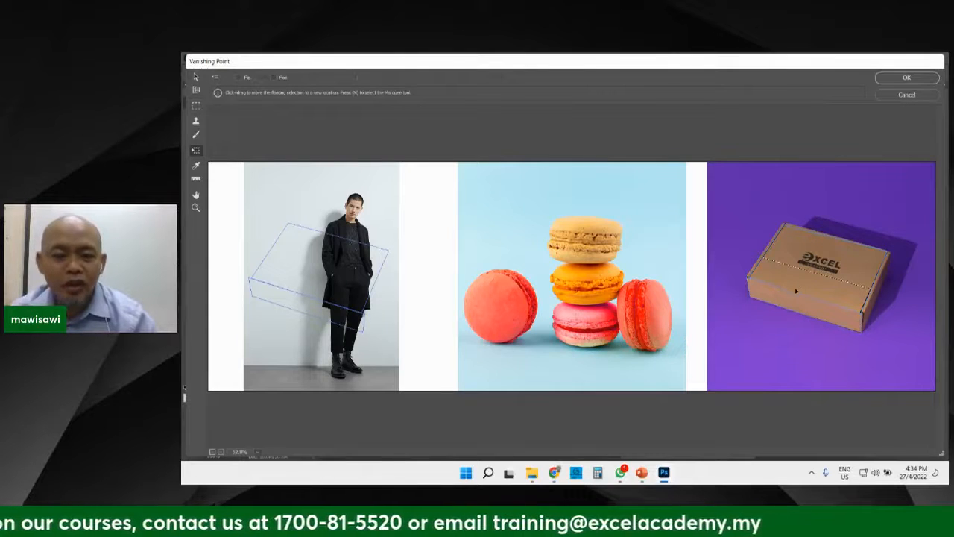
pyautogui.press('m')
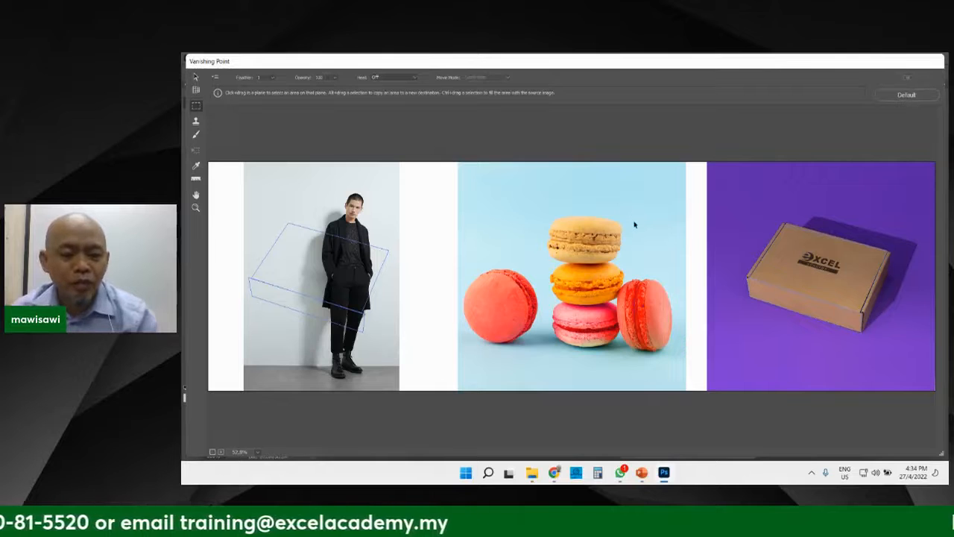
# Paste the dotted pattern again, wrap it over the box's front side and lower lid, deselect, and apply Vanishing Point.
pyautogui.hotkey('ctrl', 'v')
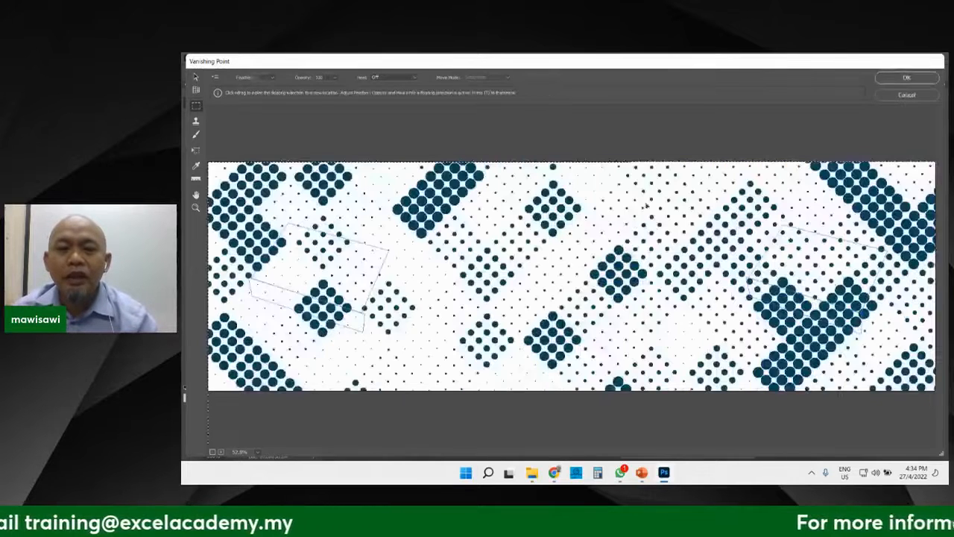
pyautogui.moveTo(573, 190); pyautogui.dragTo(841, 290)
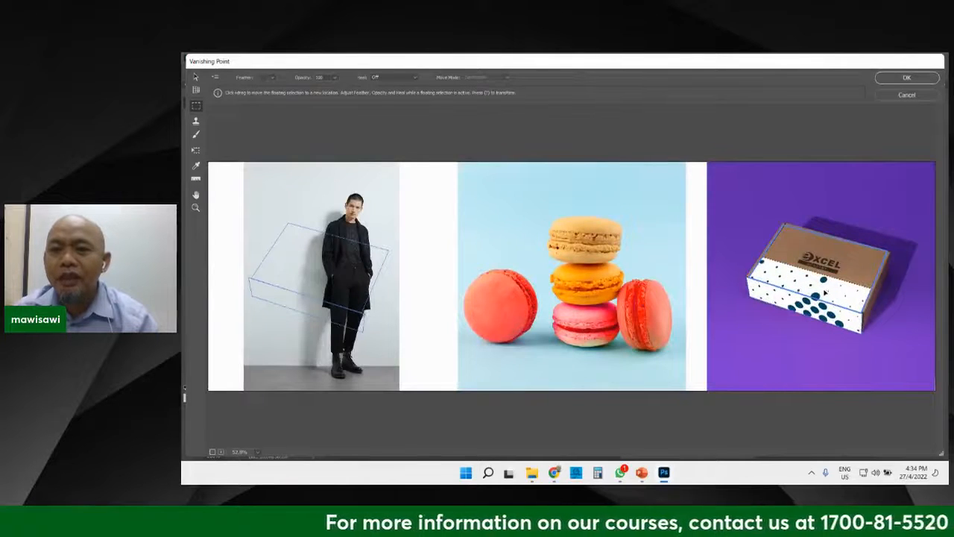
pyautogui.hotkey('ctrl', 'd')
pyautogui.click(922, 80)
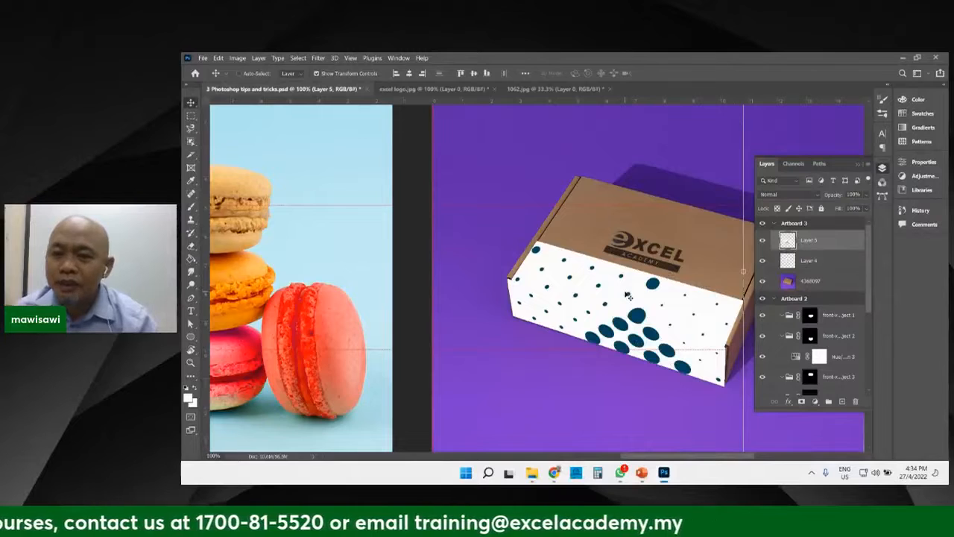
# Set the dotted pattern layer's blend mode to Darker Color, lower its opacity, and check the blend on the box.
pyautogui.click(818, 197)
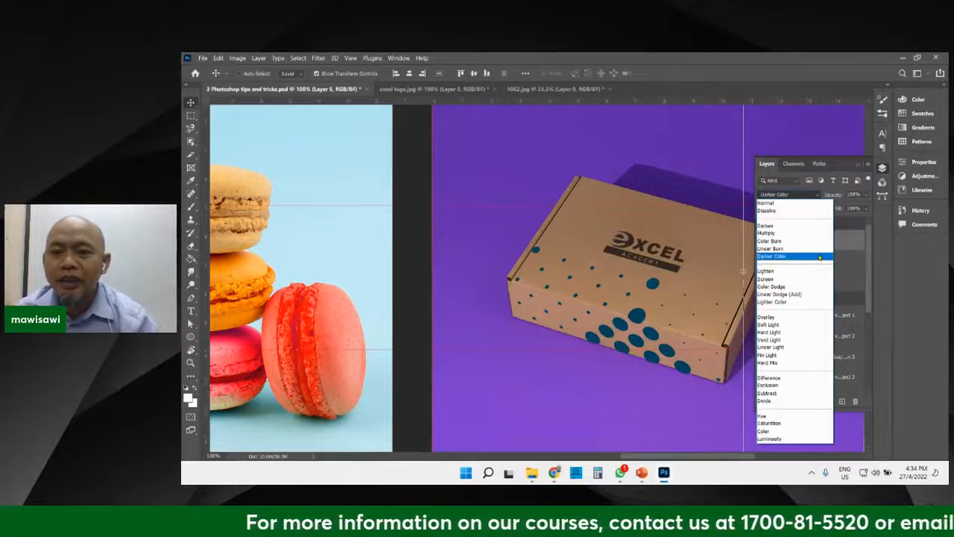
pyautogui.click(819, 257)
pyautogui.click(866, 194)
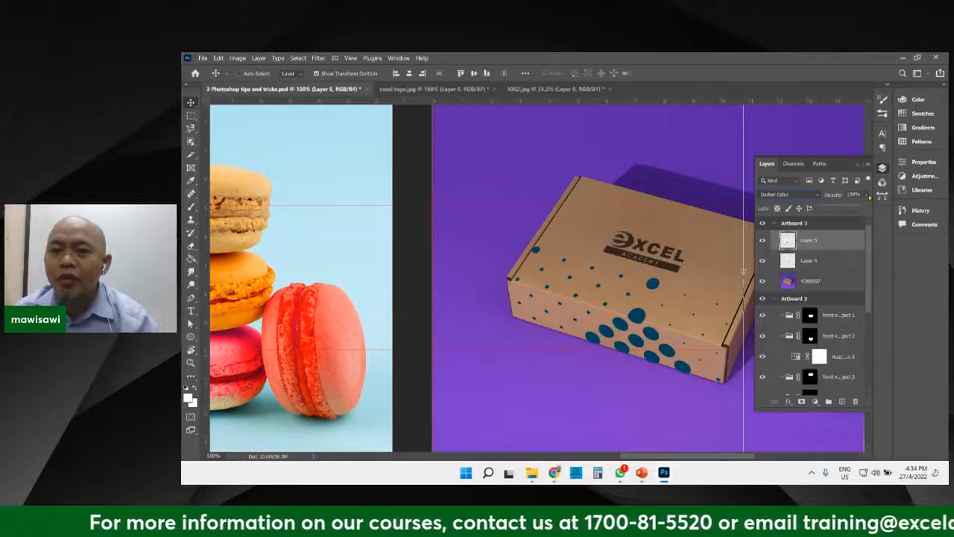
pyautogui.moveTo(866, 206); pyautogui.dragTo(844, 202)
pyautogui.hotkey('ctrl', '+')
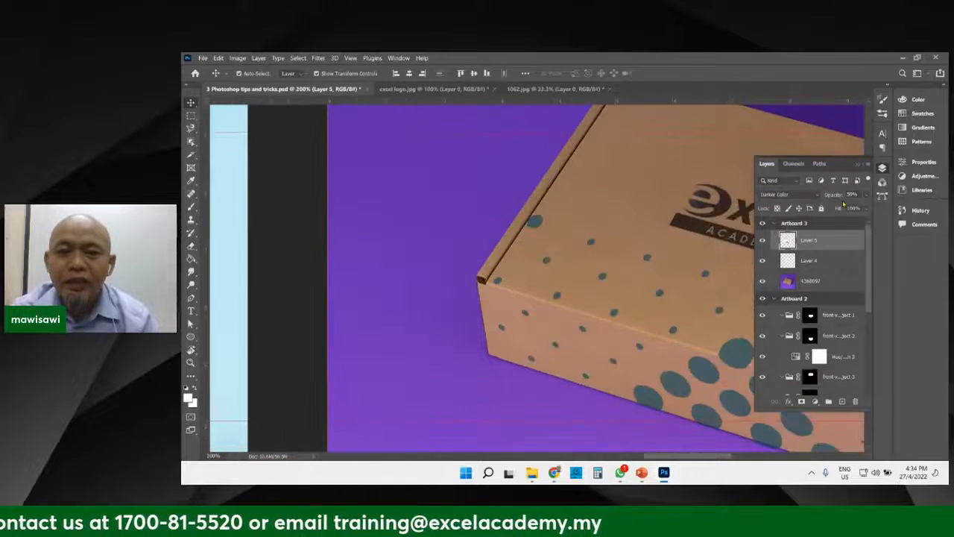
pyautogui.moveTo(674, 228); pyautogui.dragTo(544, 177)
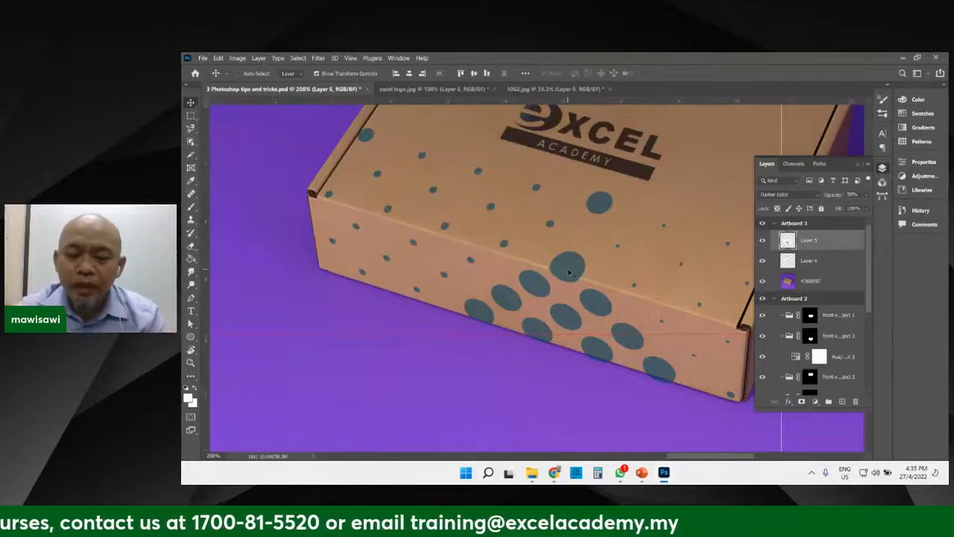
pyautogui.hotkey('ctrl', '-')
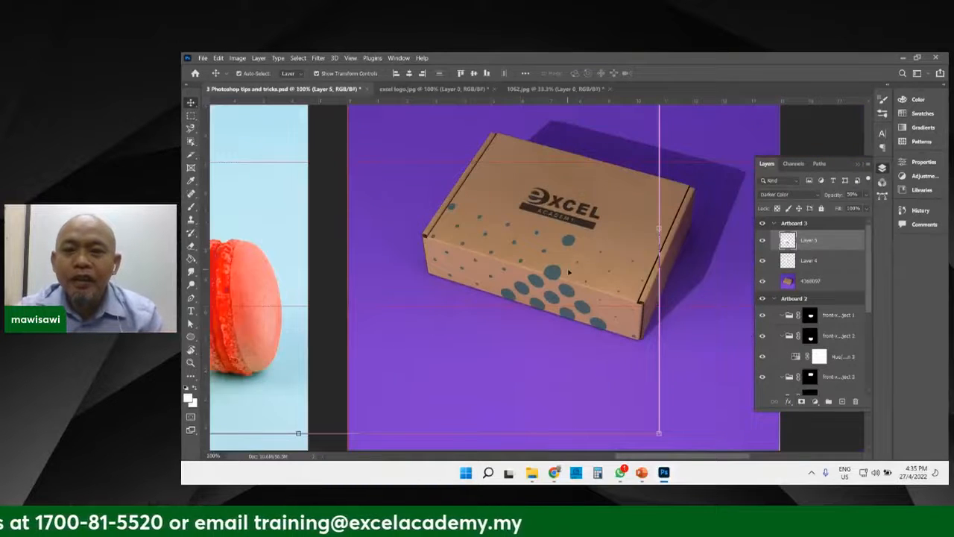
pyautogui.moveTo(646, 215); pyautogui.dragTo(616, 256)
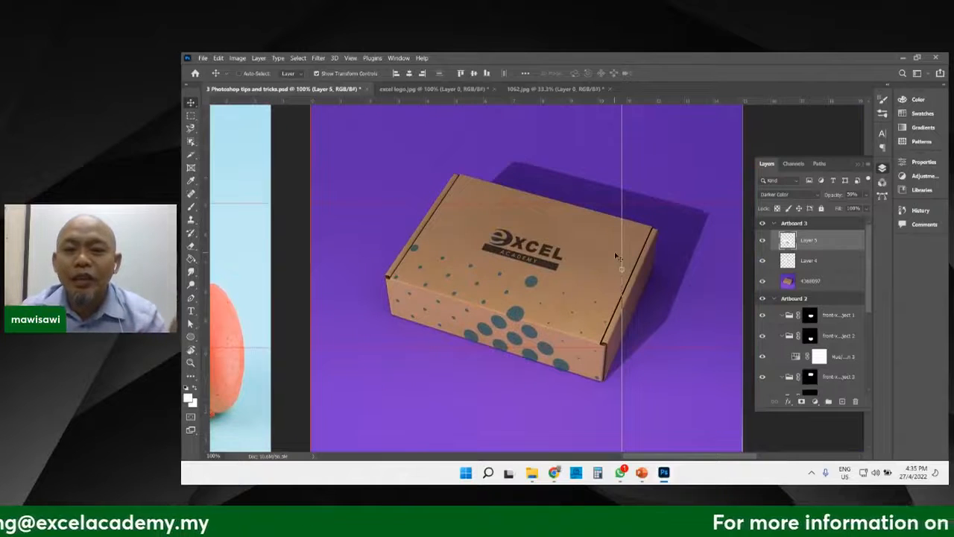
# Move the logo layer to the upper-right corner of the box lid.
pyautogui.click(827, 260)
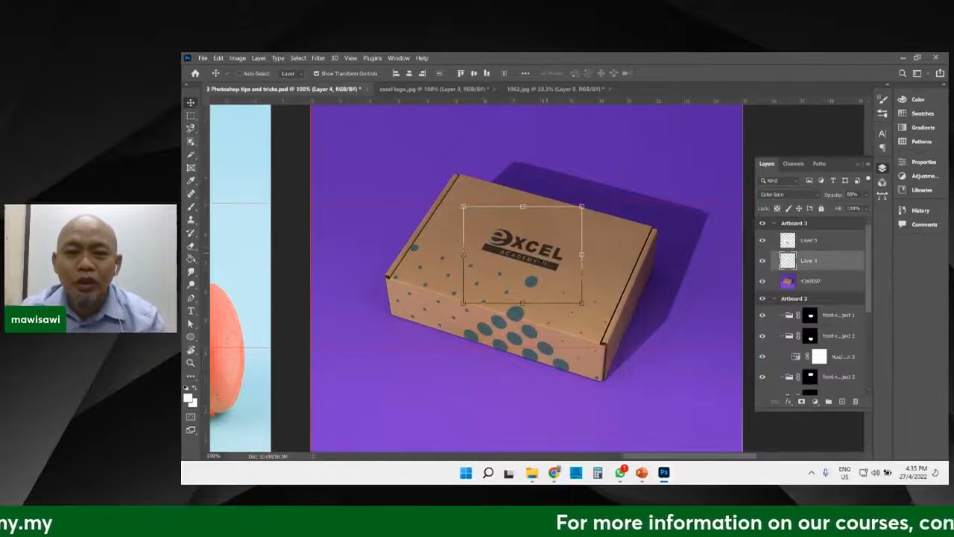
pyautogui.moveTo(542, 257); pyautogui.dragTo(609, 246)
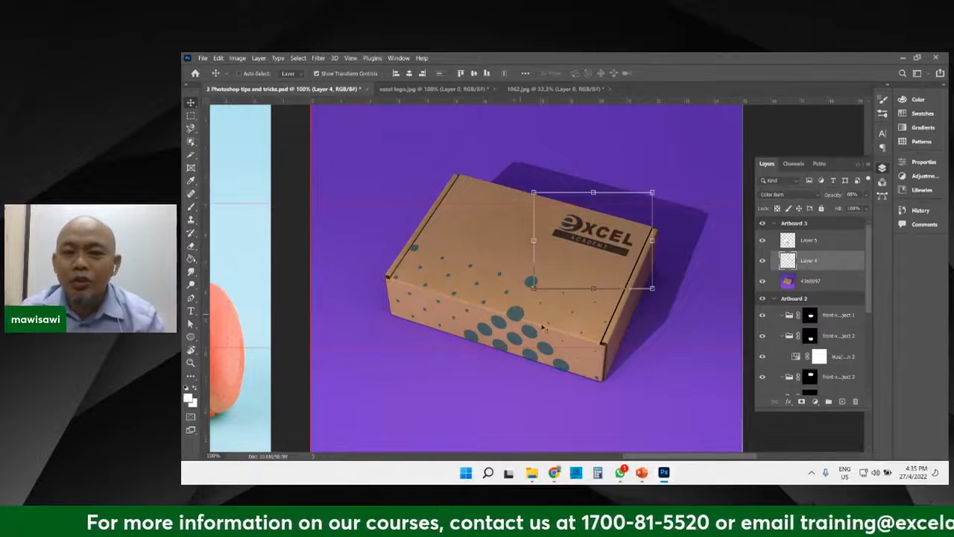
# Try shifting the dotted pattern layer slightly on the box.
pyautogui.click(814, 242)
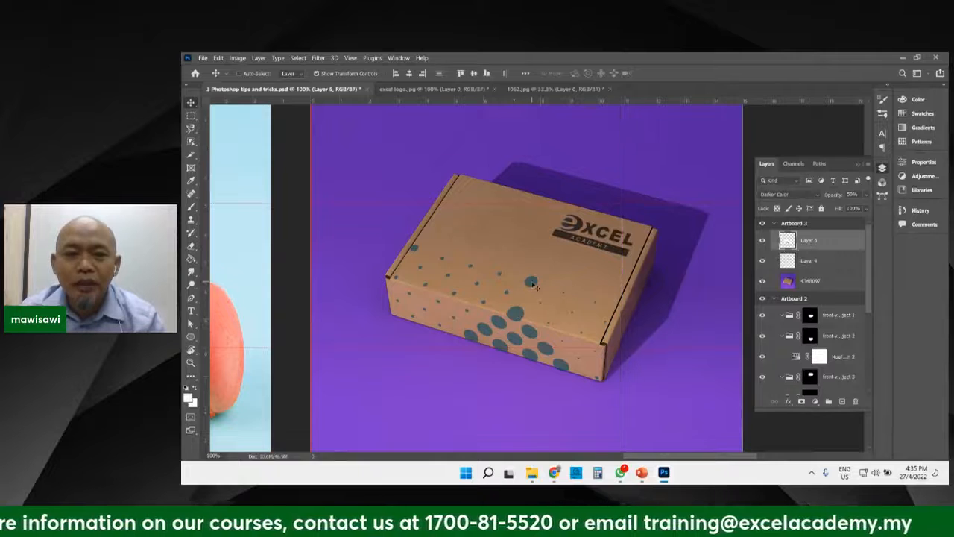
pyautogui.moveTo(532, 286)
pyautogui.mouseDown()
pyautogui.moveTo(550, 273)
pyautogui.moveTo(548, 283)
pyautogui.mouseUp()
pyautogui.moveTo(547, 282); pyautogui.dragTo(541, 293)
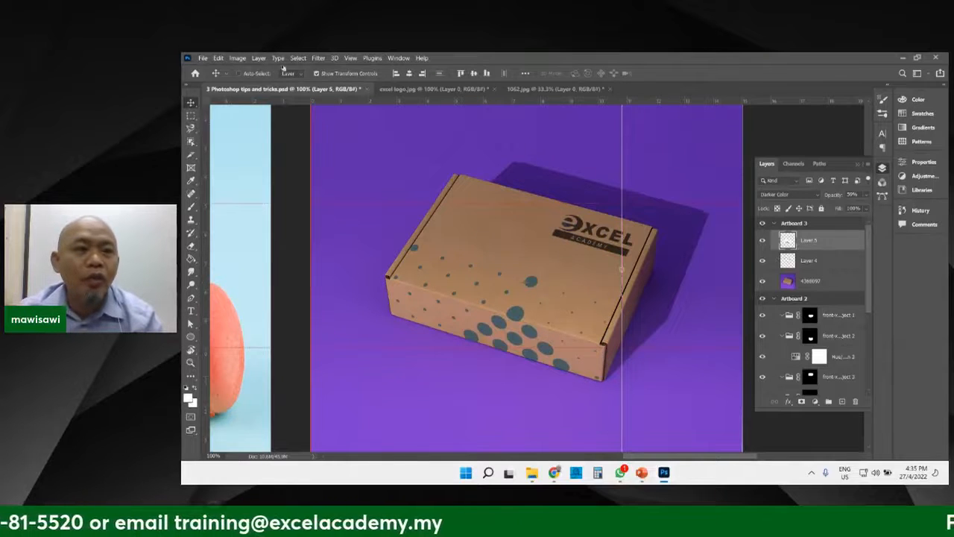
pyautogui.click(319, 59)
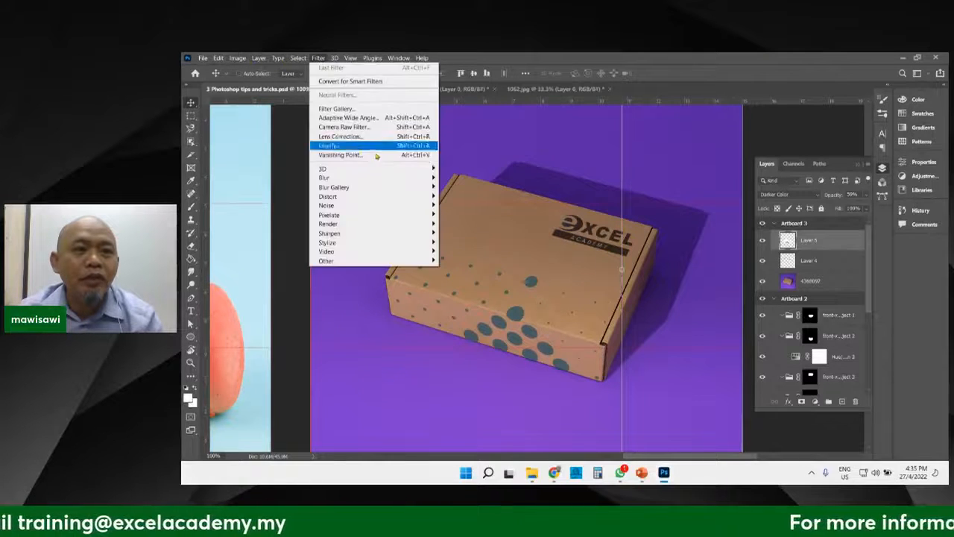
pyautogui.click(374, 158)
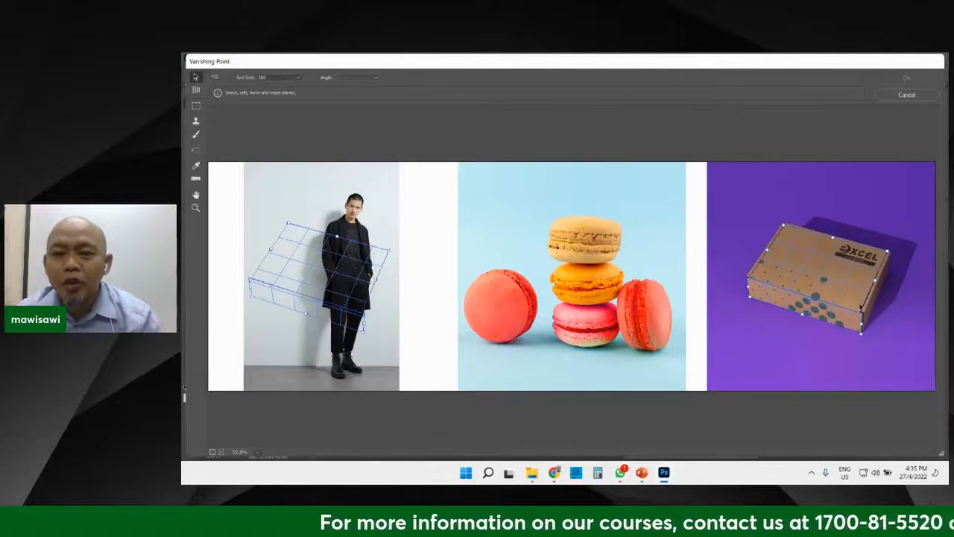
pyautogui.click(908, 96)
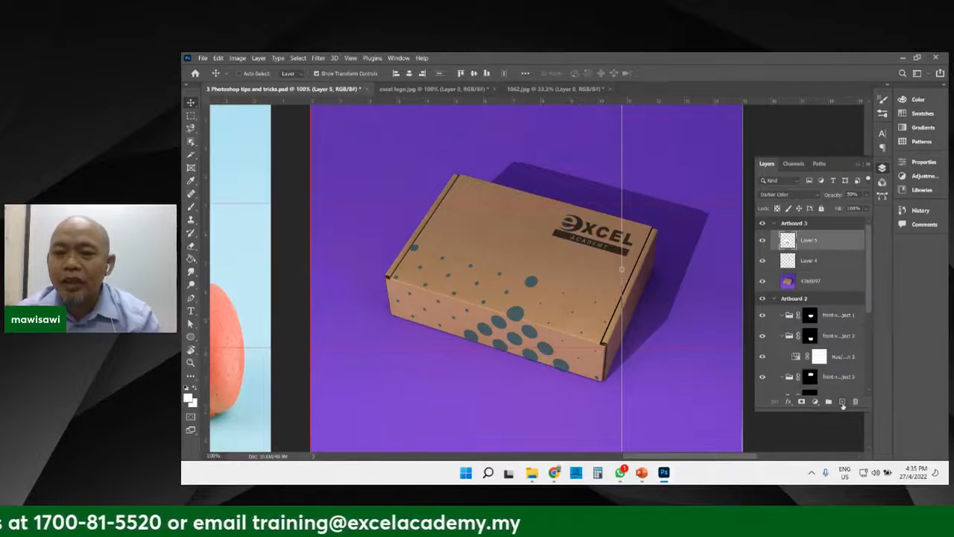
# Add an empty layer above the dotted pattern layer, and copy the whole image of logo.png, opened in its own document.
pyautogui.click(842, 401)
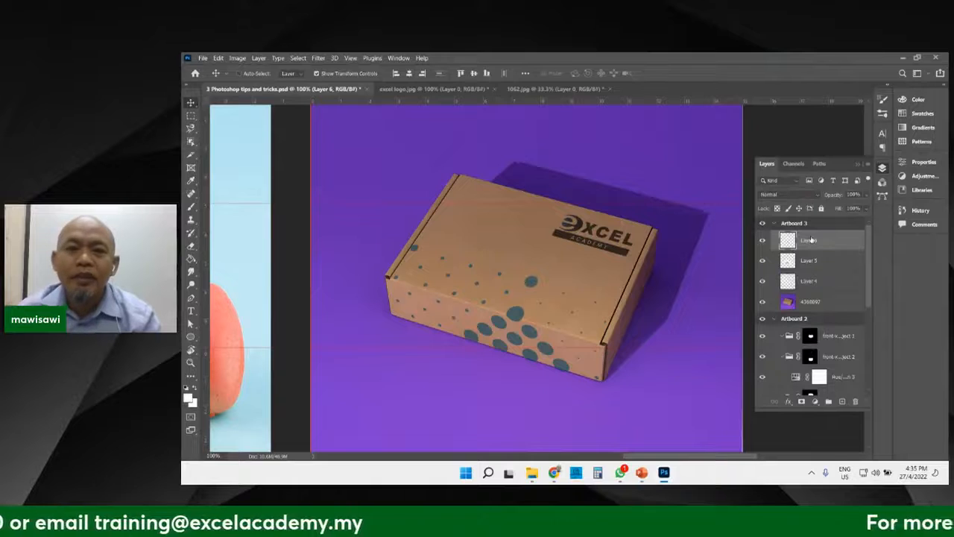
pyautogui.click(534, 472)
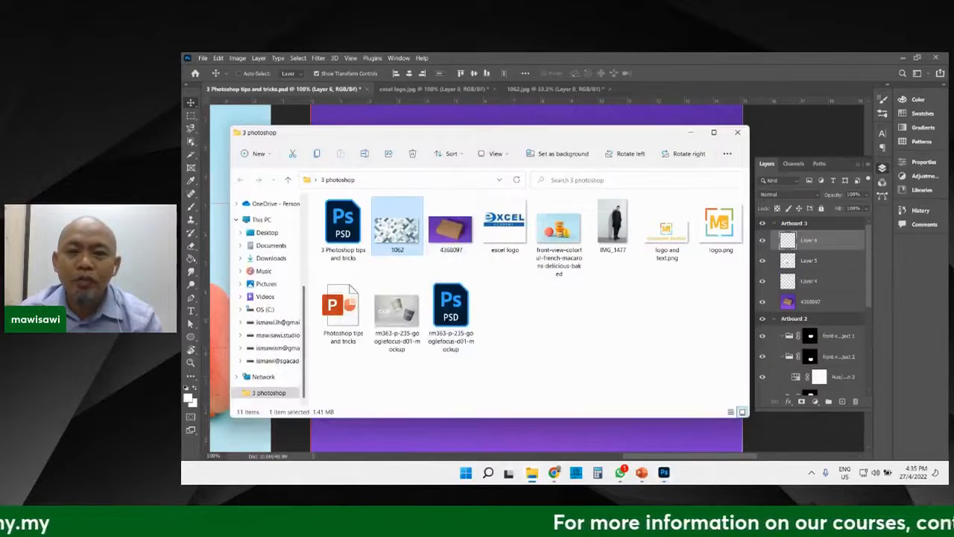
pyautogui.moveTo(716, 225); pyautogui.dragTo(643, 89)
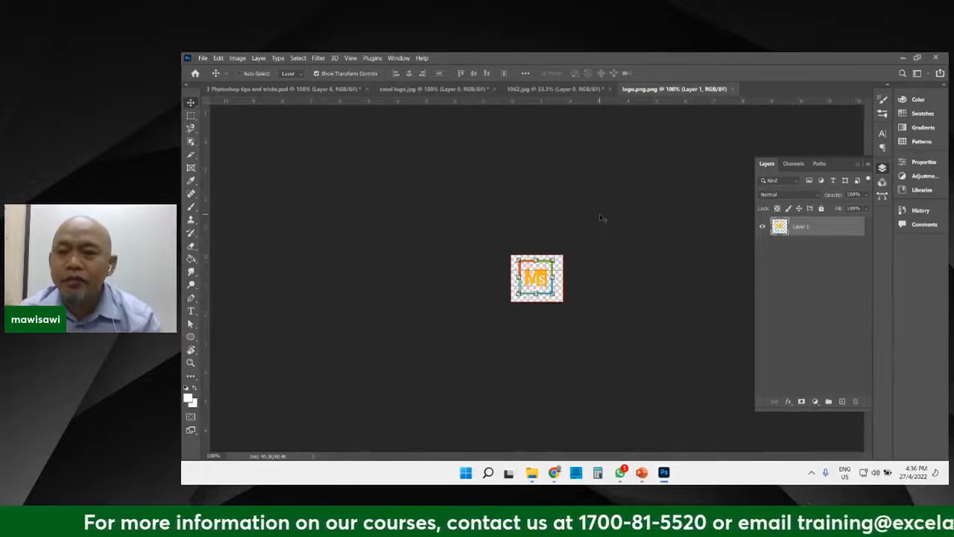
pyautogui.hotkey('ctrl', 'a')
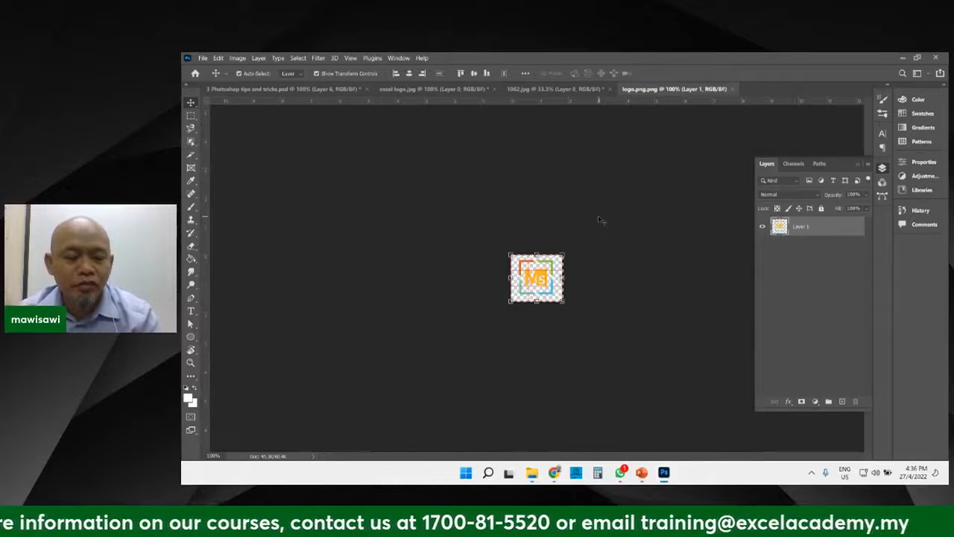
# Paste the Ms logo in Vanishing Point onto the far-left end of the box's front side, and apply the filter.
pyautogui.click(315, 89)
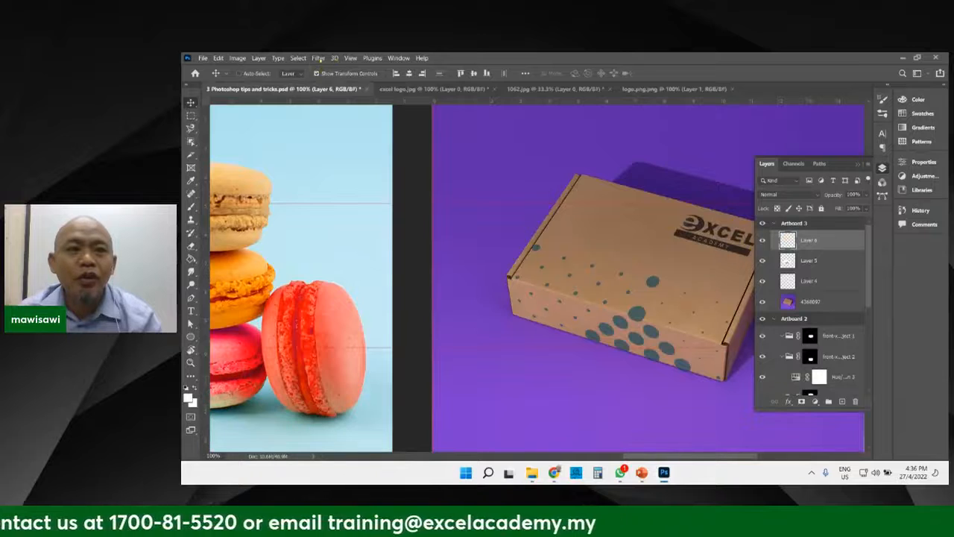
pyautogui.click(319, 58)
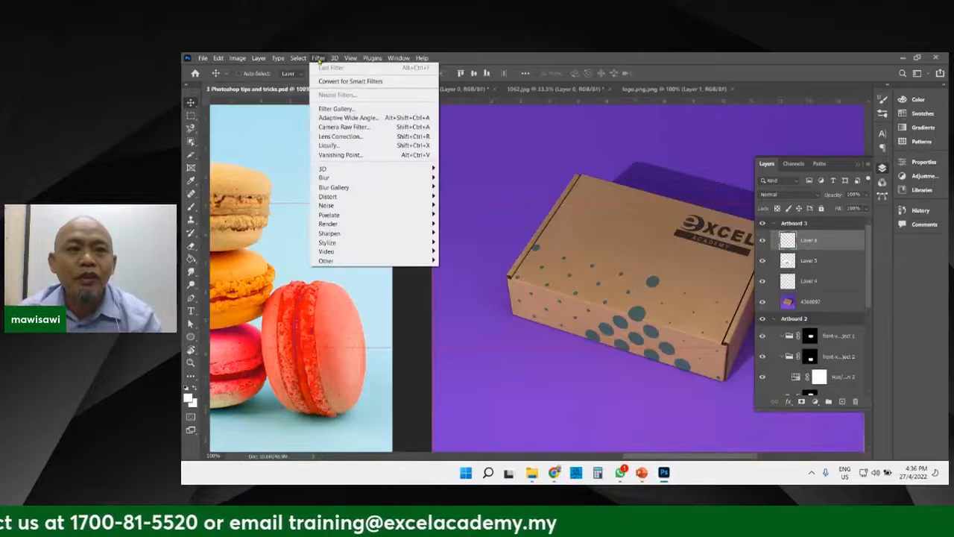
pyautogui.click(352, 156)
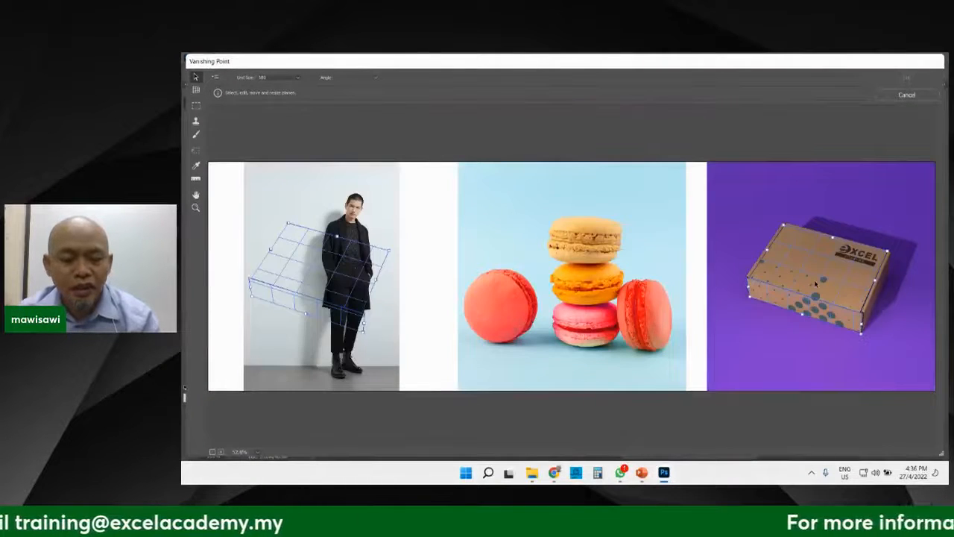
pyautogui.hotkey('ctrl', 'v')
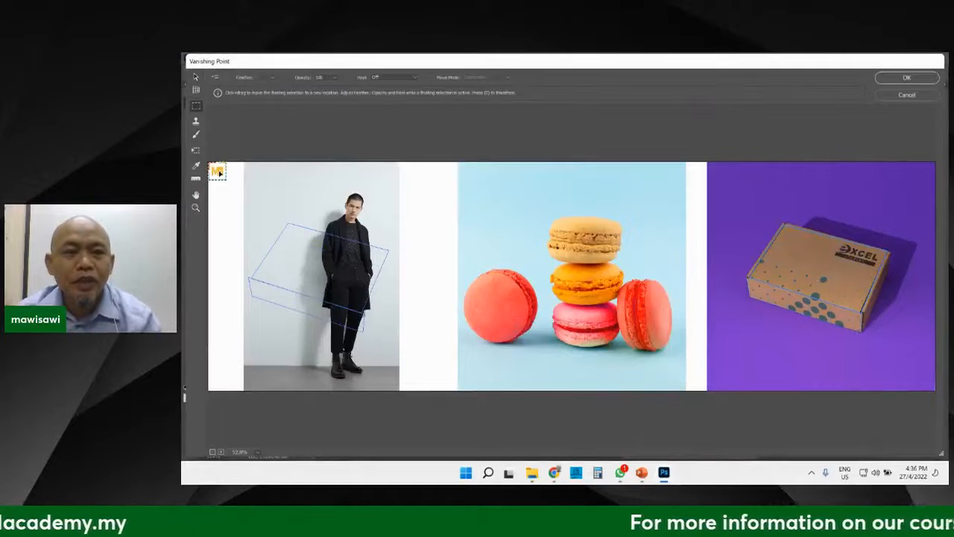
pyautogui.moveTo(228, 173); pyautogui.dragTo(761, 291)
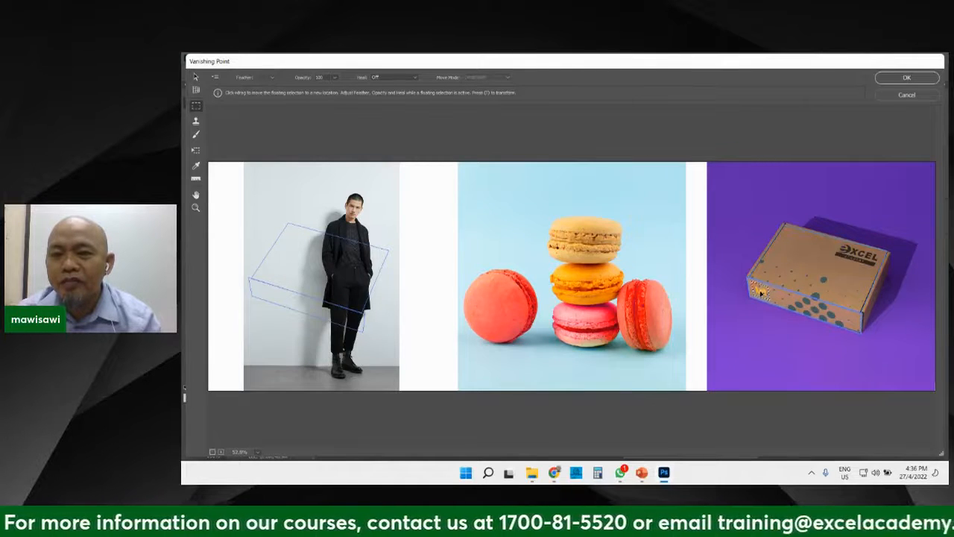
pyautogui.click(918, 79)
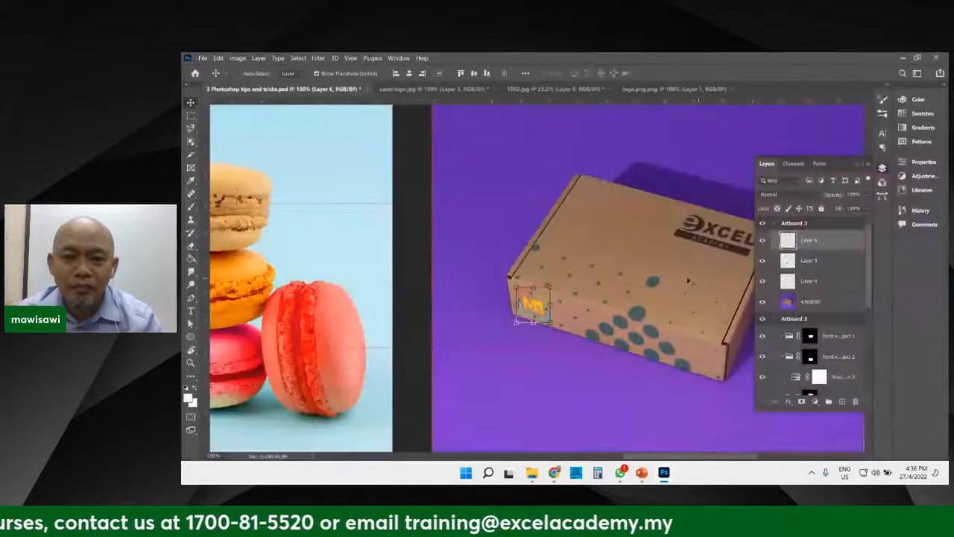
# Try the Color Burn blend mode on the Ms logo layer, and return it to Normal.
pyautogui.hotkey('ctrl', '+')
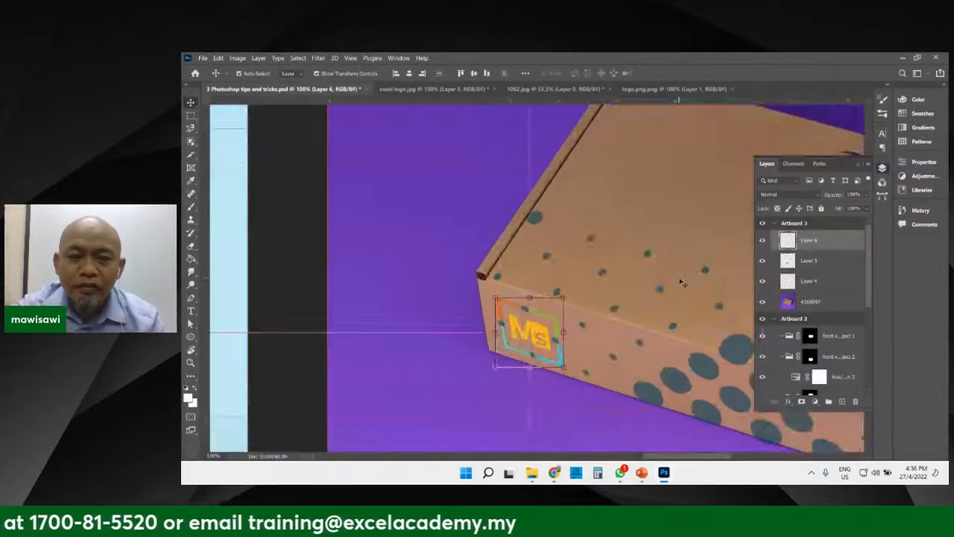
pyautogui.hotkey('ctrl', '+')
pyautogui.moveTo(508, 337); pyautogui.dragTo(465, 226)
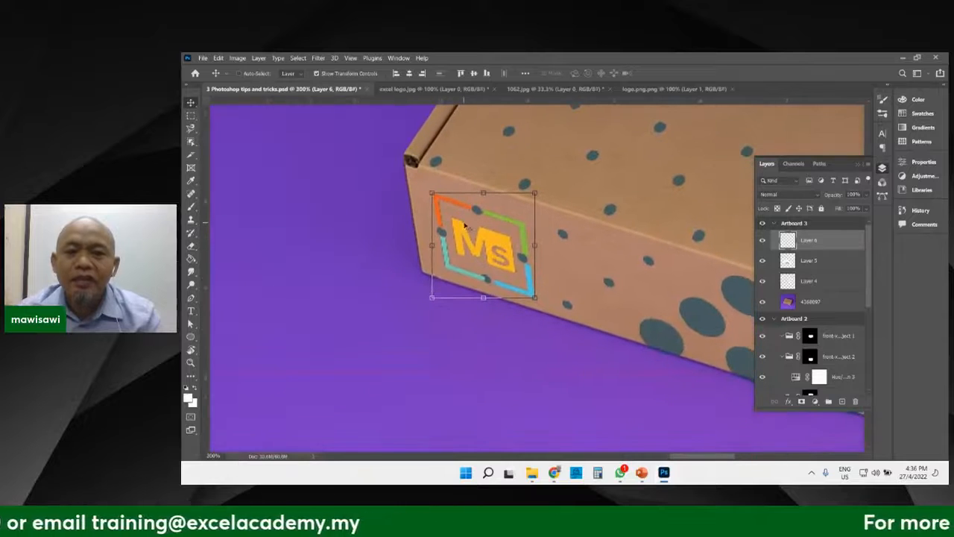
pyautogui.click(819, 197)
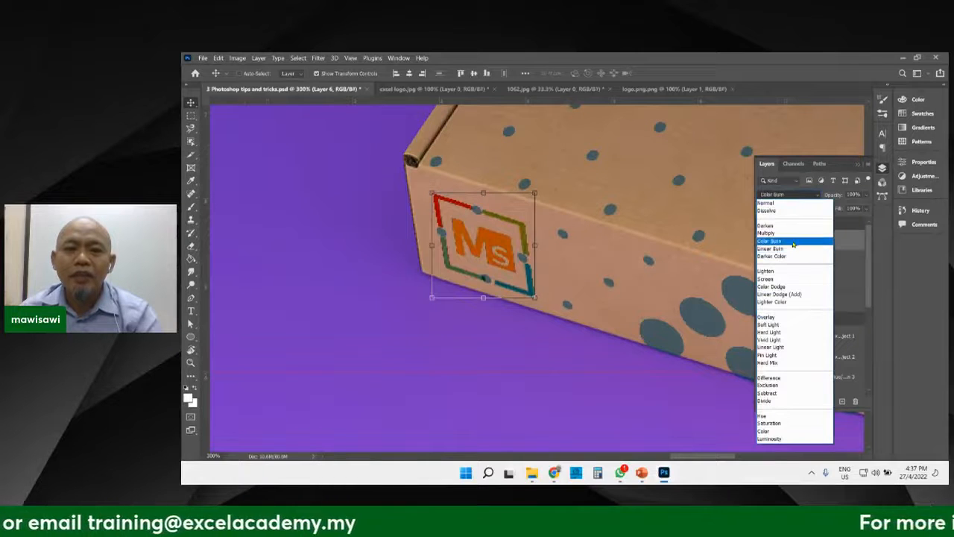
pyautogui.click(795, 244)
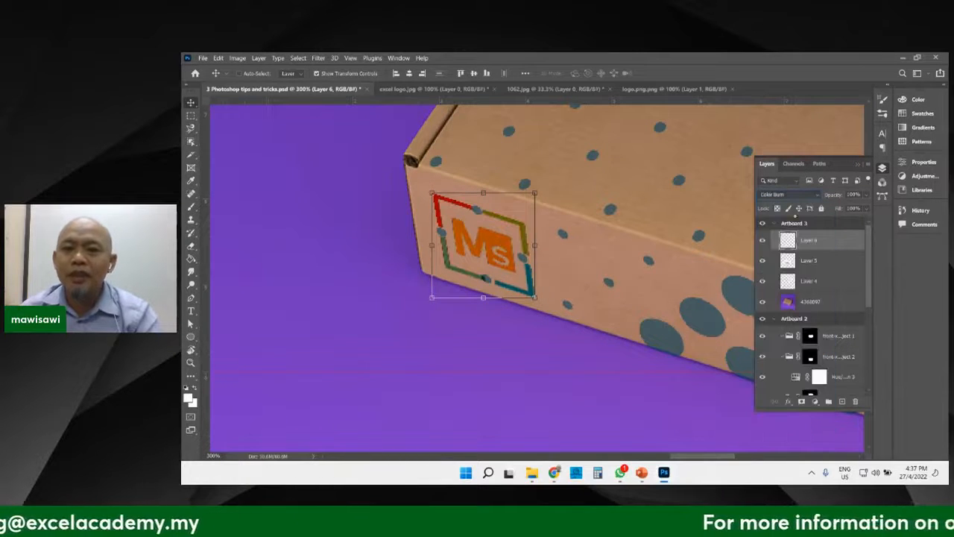
pyautogui.click(820, 196)
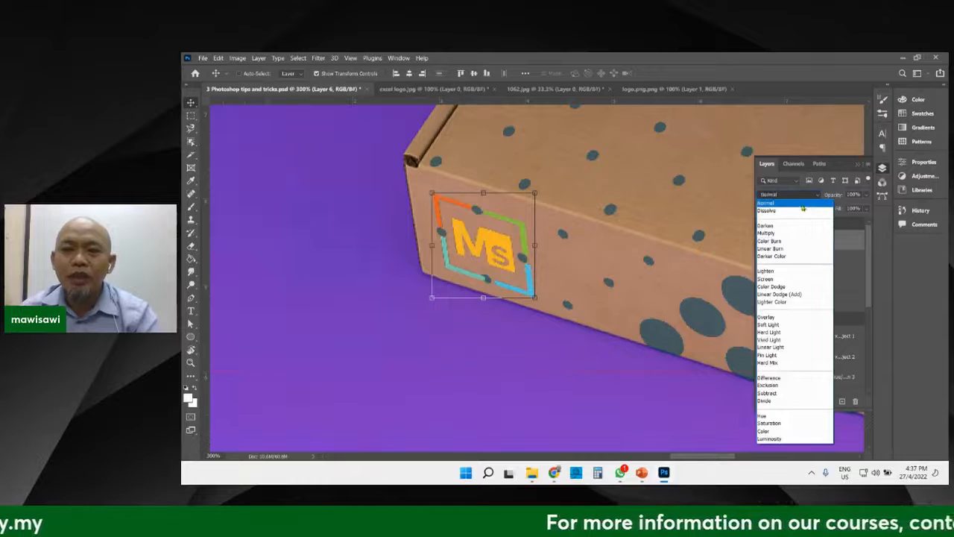
pyautogui.click(775, 199)
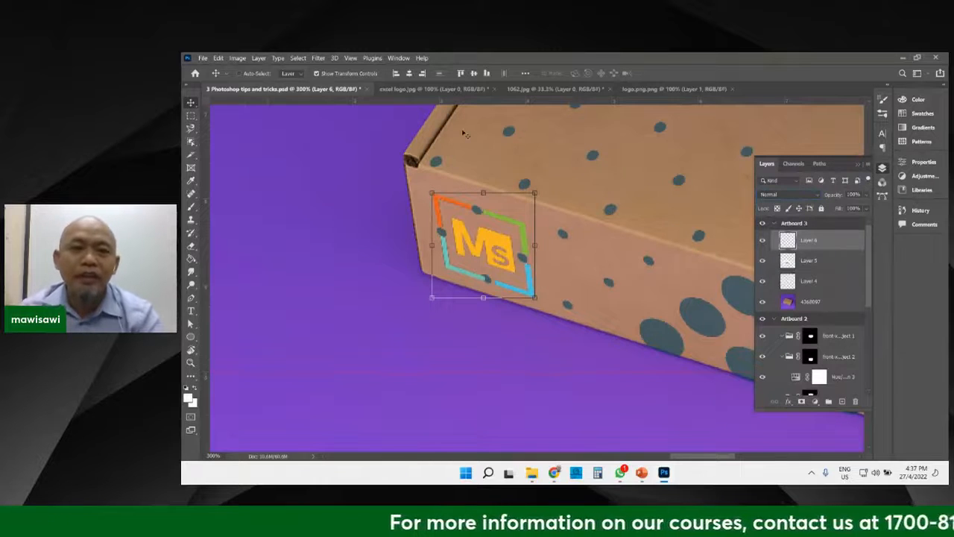
# Examine the Ms logo on the whole box and inspect its transparent background in the source document logo.png.
pyautogui.hotkey('ctrl', '1')
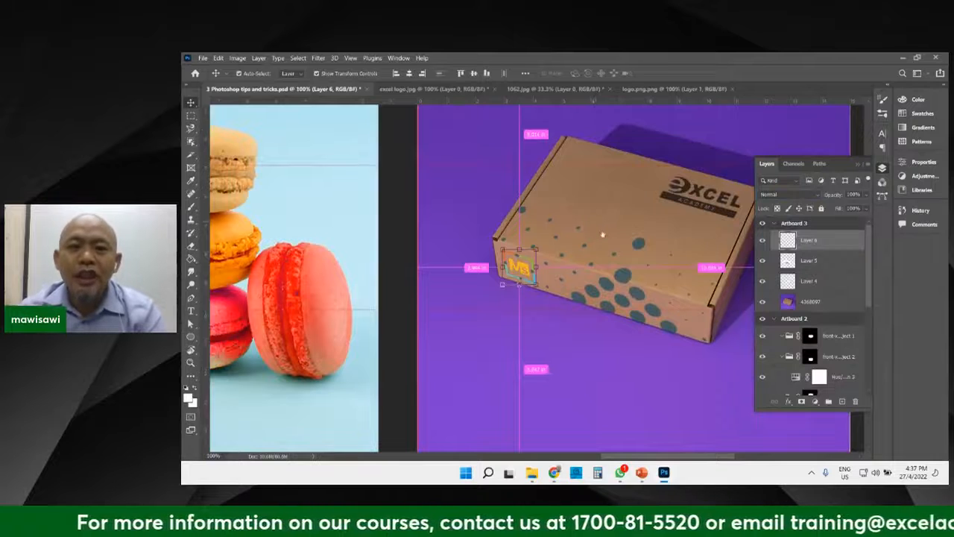
pyautogui.moveTo(603, 232); pyautogui.dragTo(508, 209)
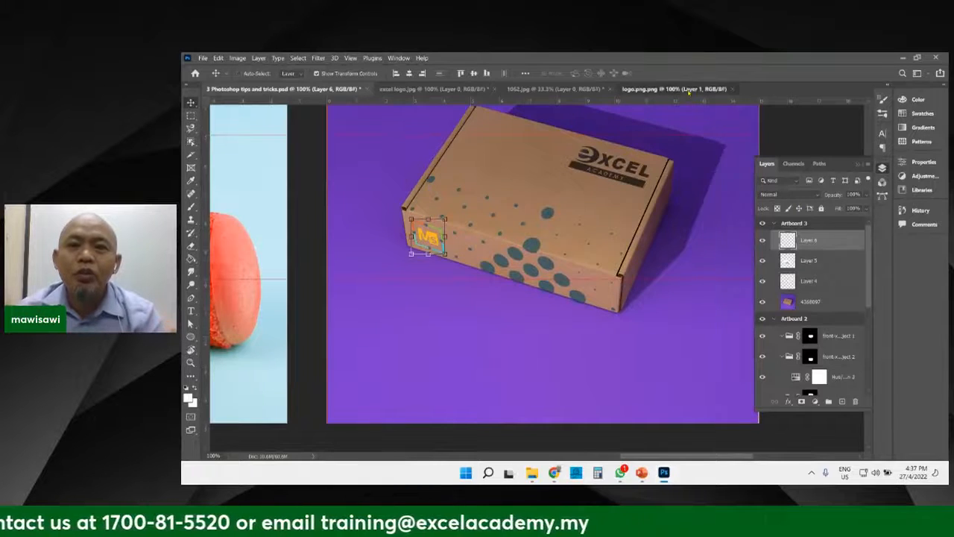
pyautogui.click(671, 89)
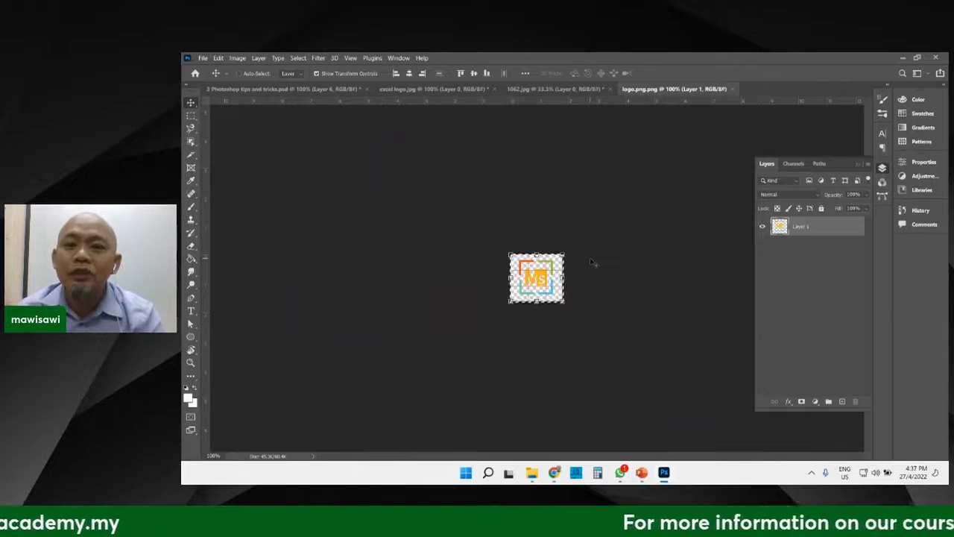
pyautogui.hotkey('ctrl', '+')
pyautogui.hotkey('ctrl', '+')
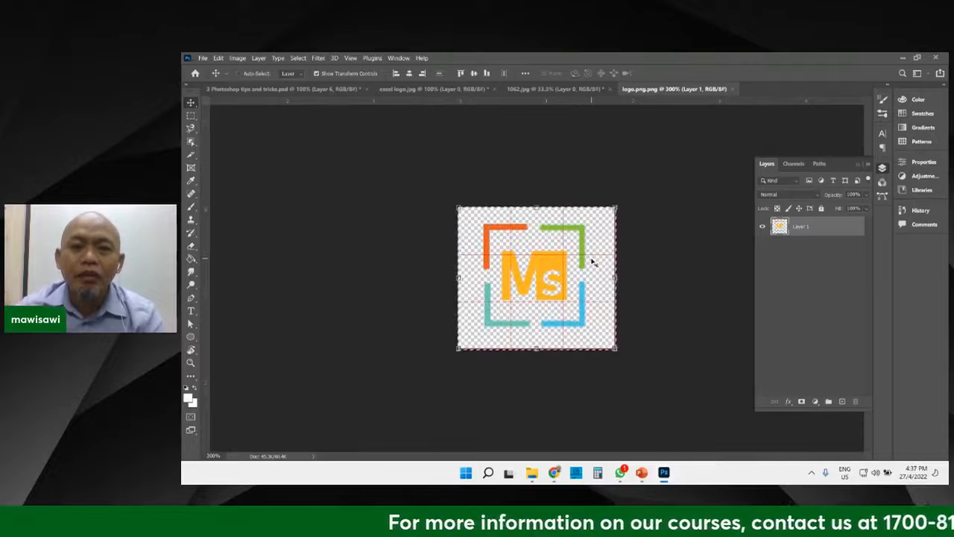
pyautogui.click(314, 88)
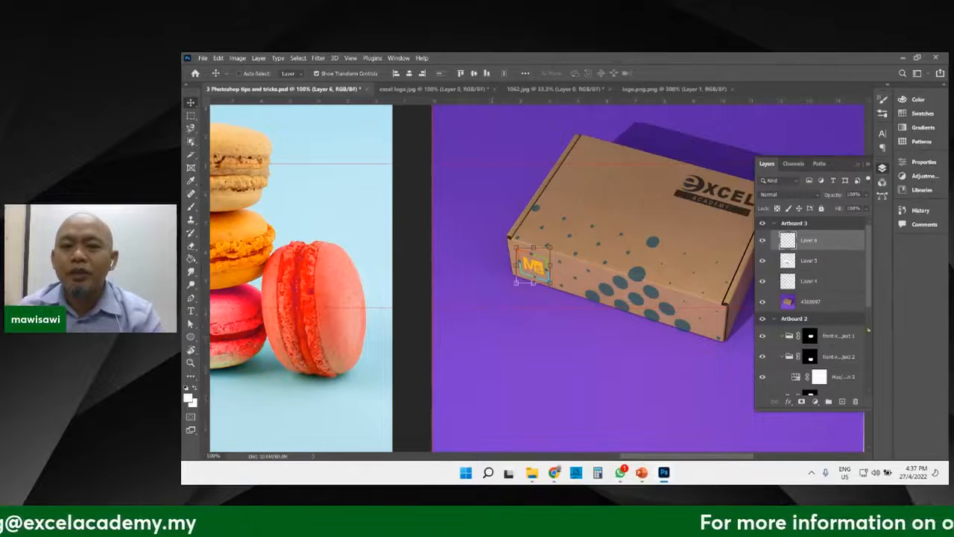
# Select the box photo layer 4368097, and review the finished box, the other artboards and the available selection commands.
pyautogui.click(848, 306)
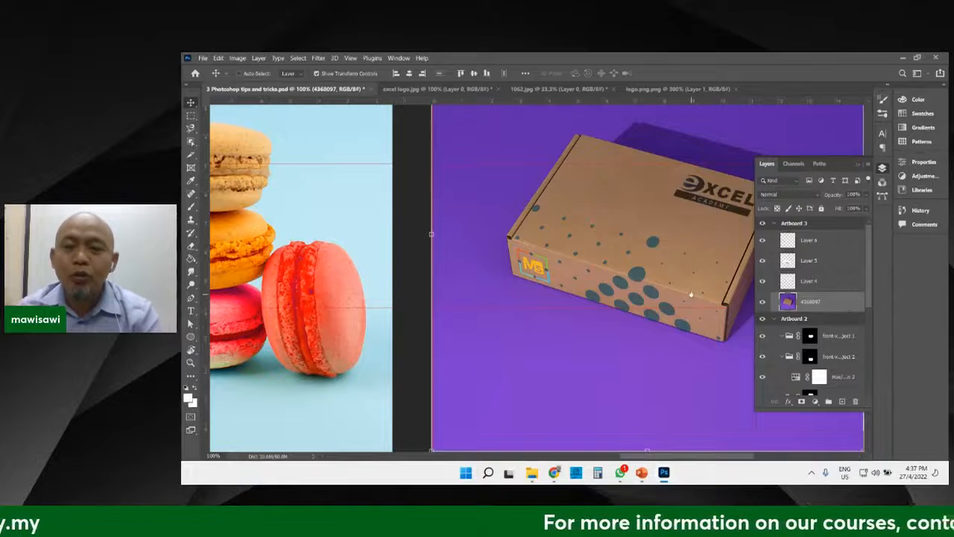
pyautogui.moveTo(695, 301); pyautogui.dragTo(617, 300)
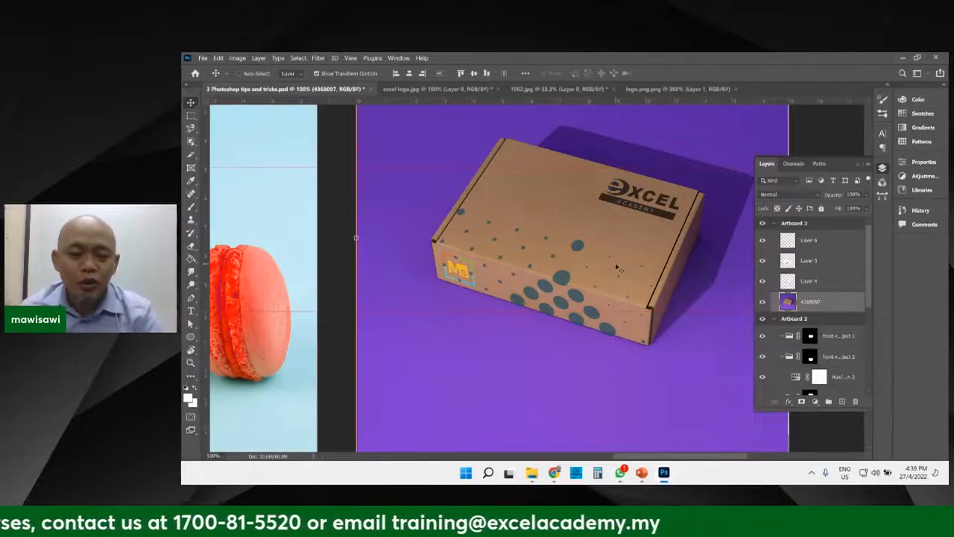
pyautogui.moveTo(533, 348); pyautogui.dragTo(677, 351)
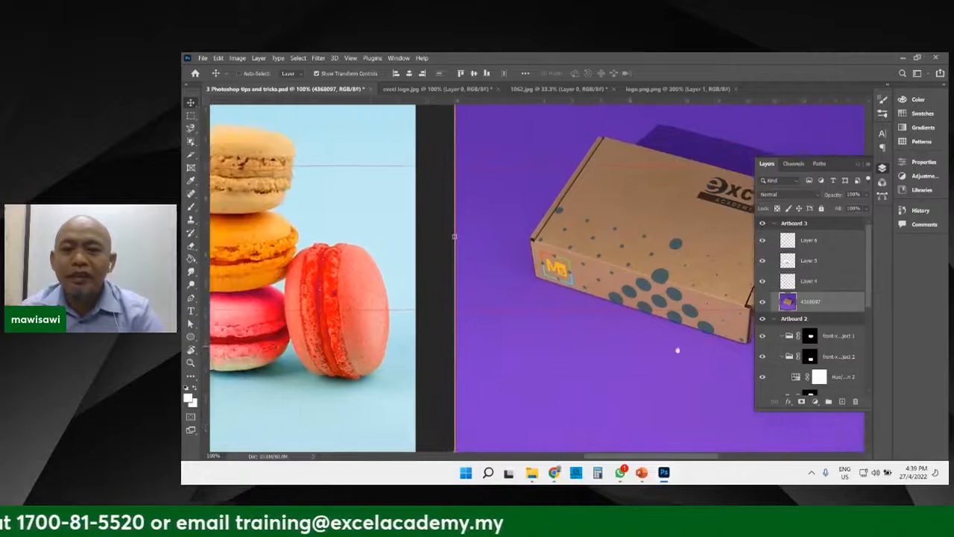
pyautogui.click(857, 166)
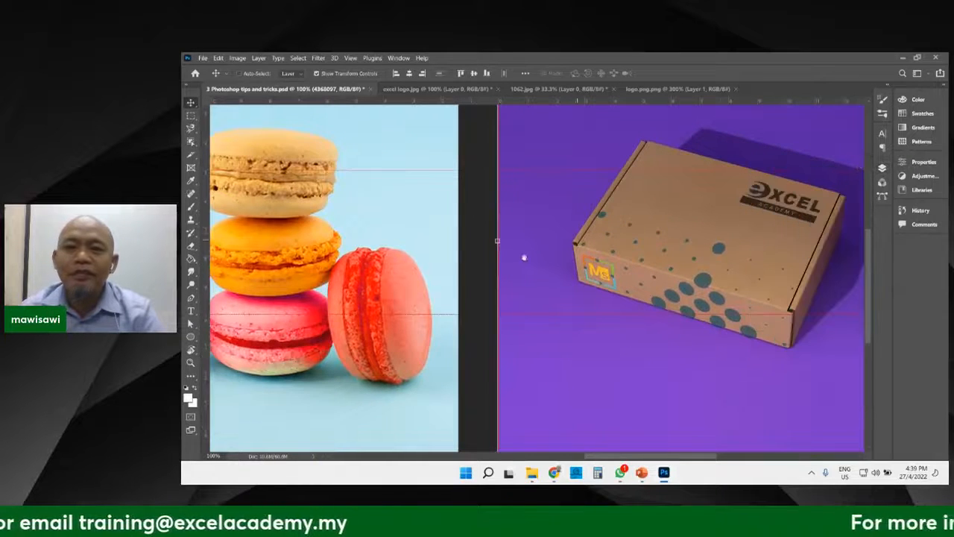
pyautogui.moveTo(474, 260); pyautogui.dragTo(771, 254)
pyautogui.moveTo(302, 237); pyautogui.dragTo(644, 249)
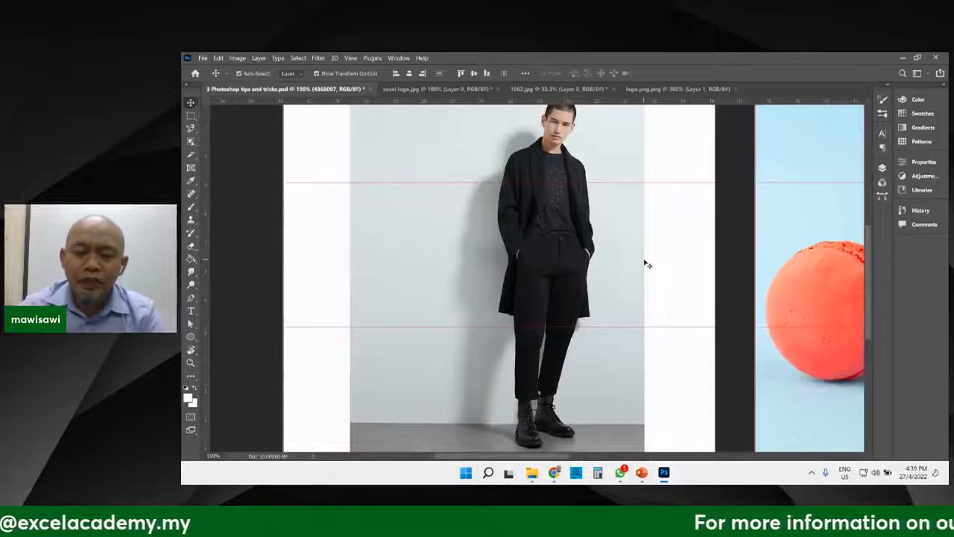
pyautogui.hotkey('ctrl', '-')
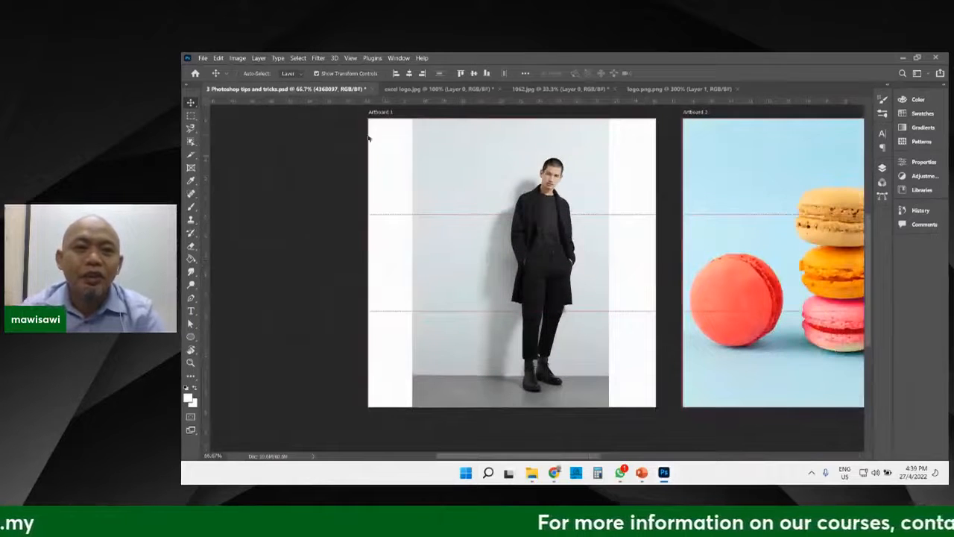
pyautogui.click(301, 59)
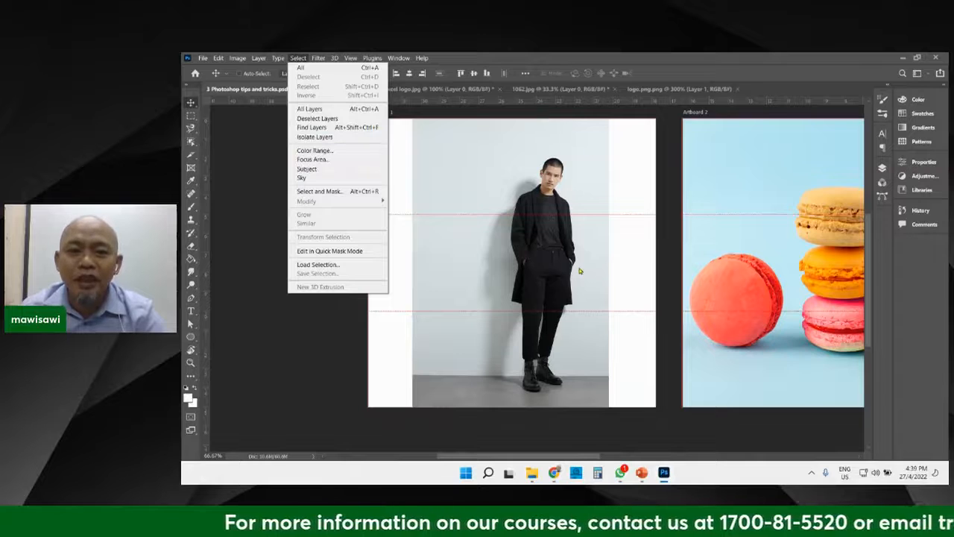
pyautogui.click(707, 64)
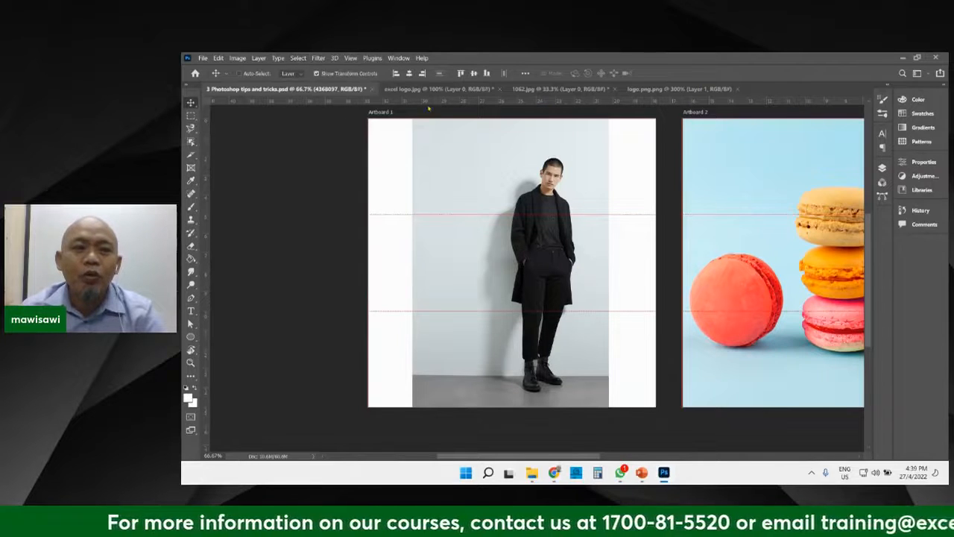
# Review the Object Selection tool group on the artboards, the Mask All Objects command and the adjustment layer types, including Hue/Saturation.
pyautogui.click(192, 144)
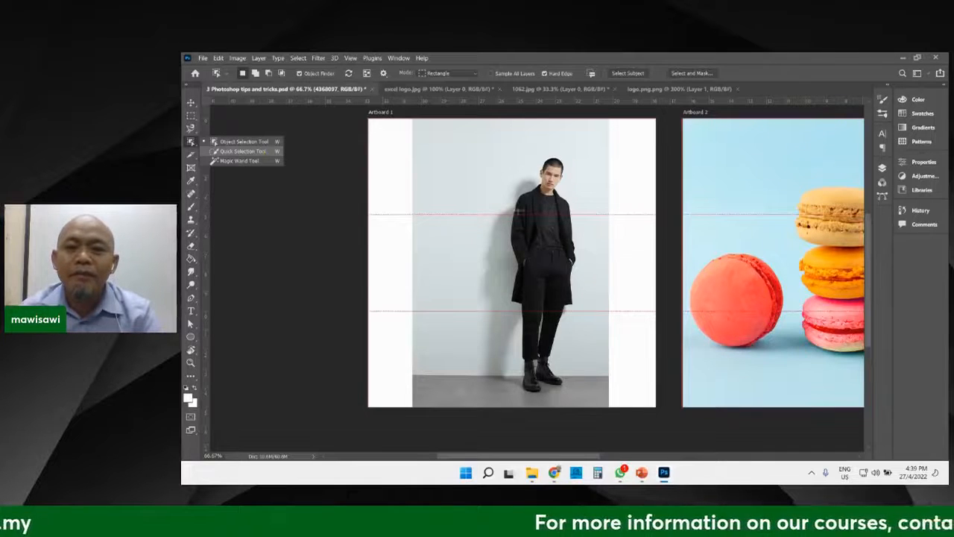
pyautogui.click(531, 213)
pyautogui.moveTo(542, 213); pyautogui.dragTo(421, 216)
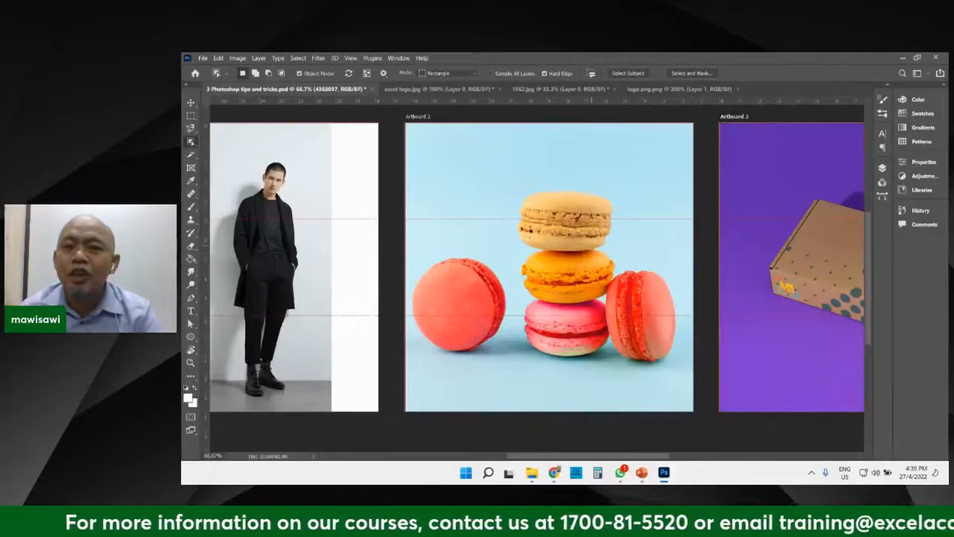
pyautogui.moveTo(578, 246); pyautogui.dragTo(549, 243)
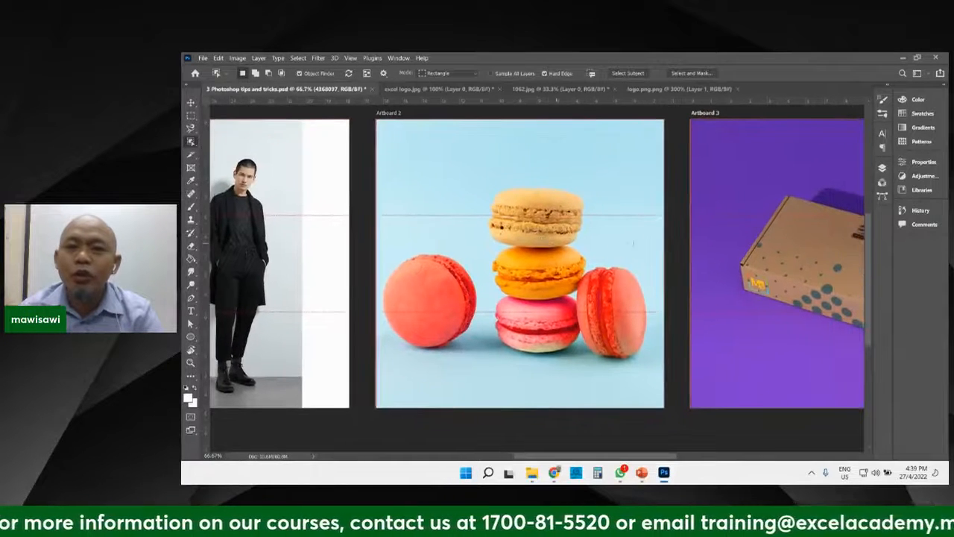
pyautogui.click(884, 170)
pyautogui.click(868, 168)
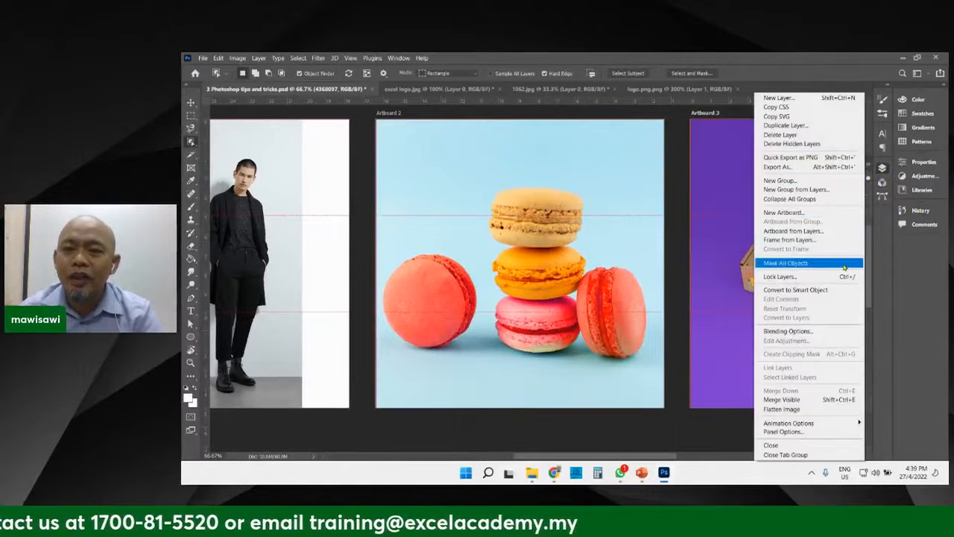
pyautogui.click(897, 278)
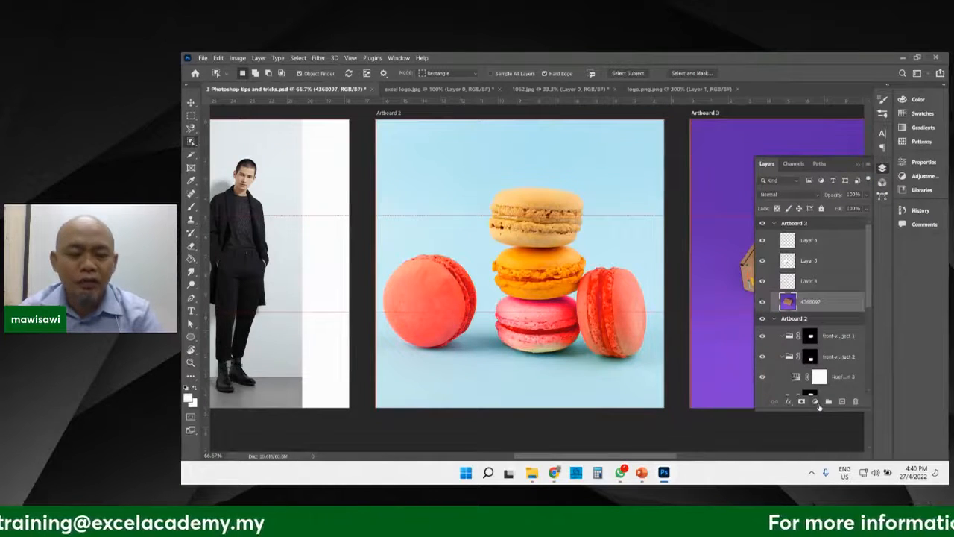
pyautogui.click(816, 402)
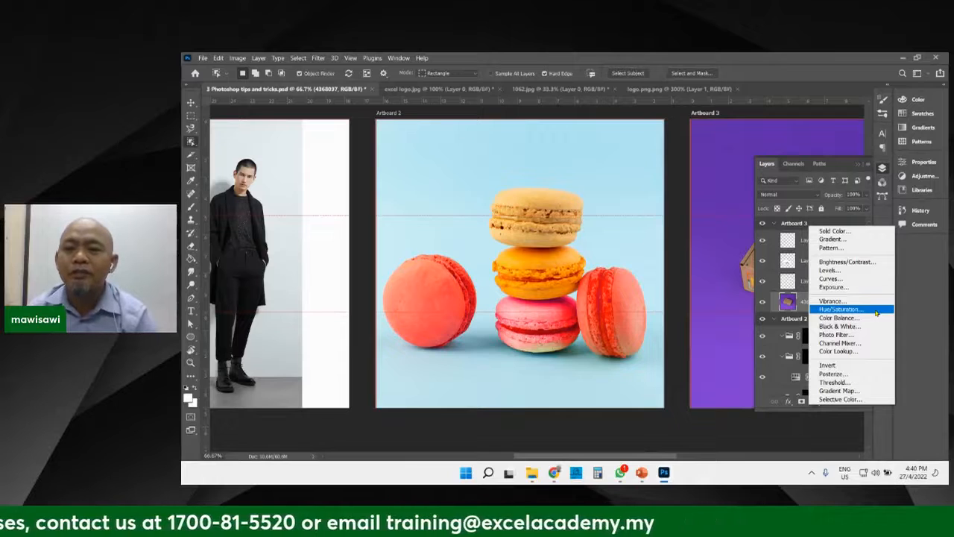
# Dismiss the adjustment layer list and examine the box with its logos and dotted pattern on Artboard 3 at 100% zoom.
pyautogui.click(913, 298)
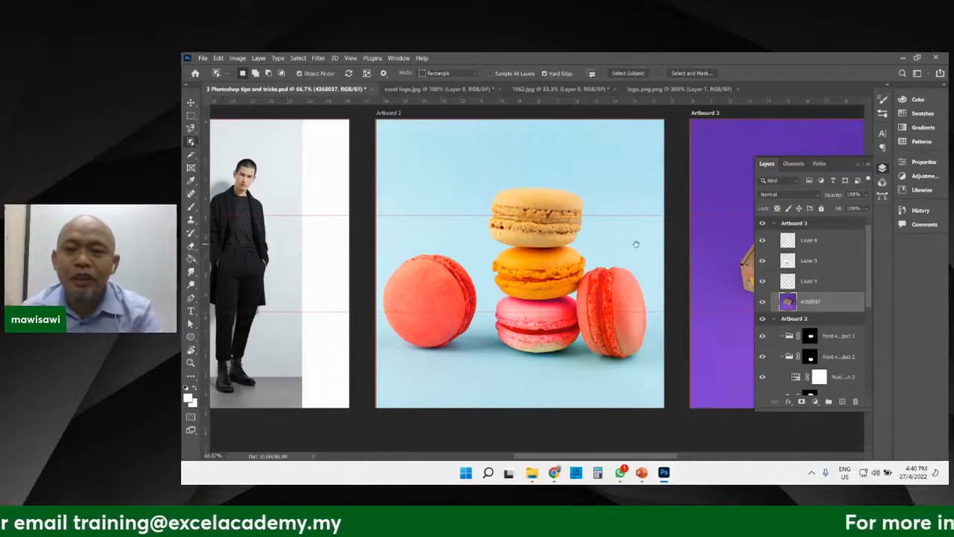
pyautogui.moveTo(636, 244); pyautogui.dragTo(329, 245)
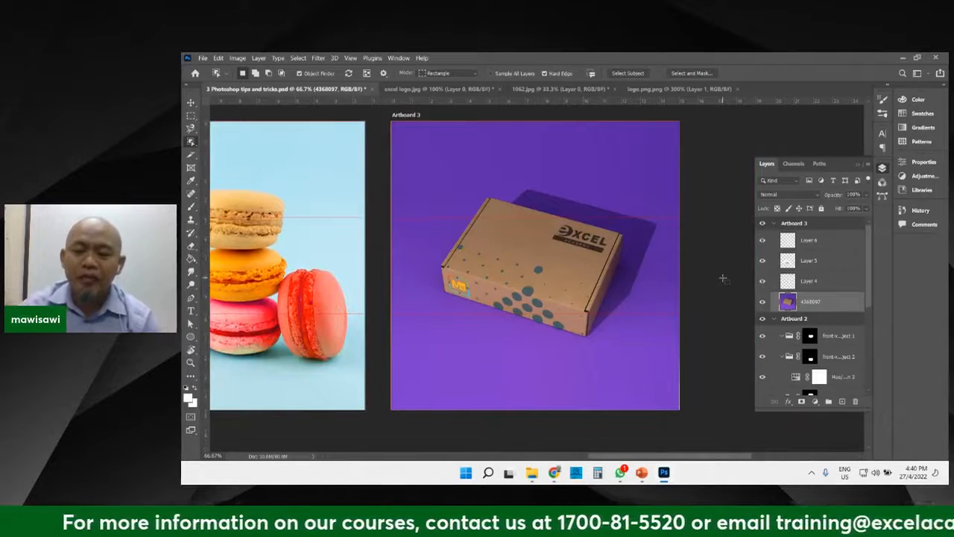
pyautogui.hotkey('ctrl', '1')
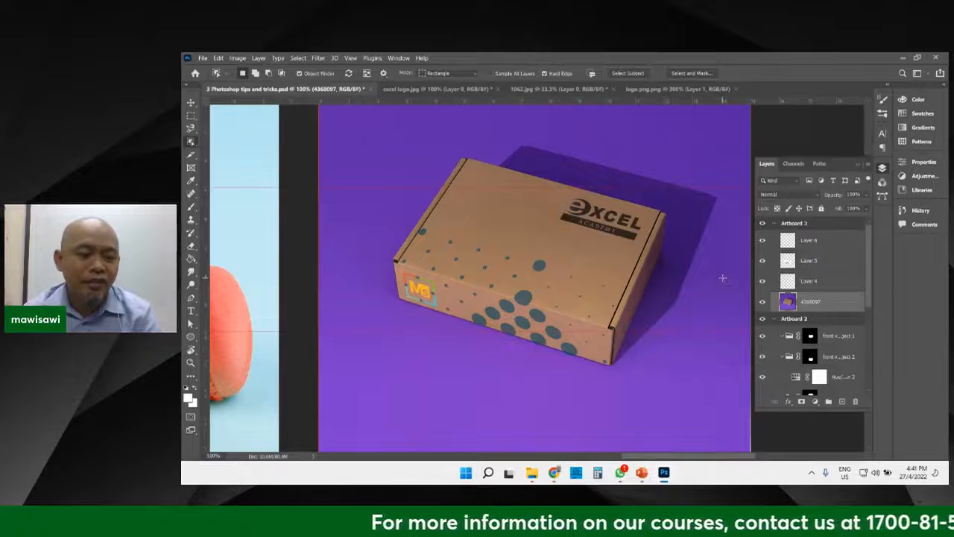
# Switch to the PowerPoint slideshow, review the Vanishing Point slide and advance to the closing Thank You slide.
pyautogui.hotkey('alt', 'Tab')
pyautogui.hotkey('alt', 'Tab')
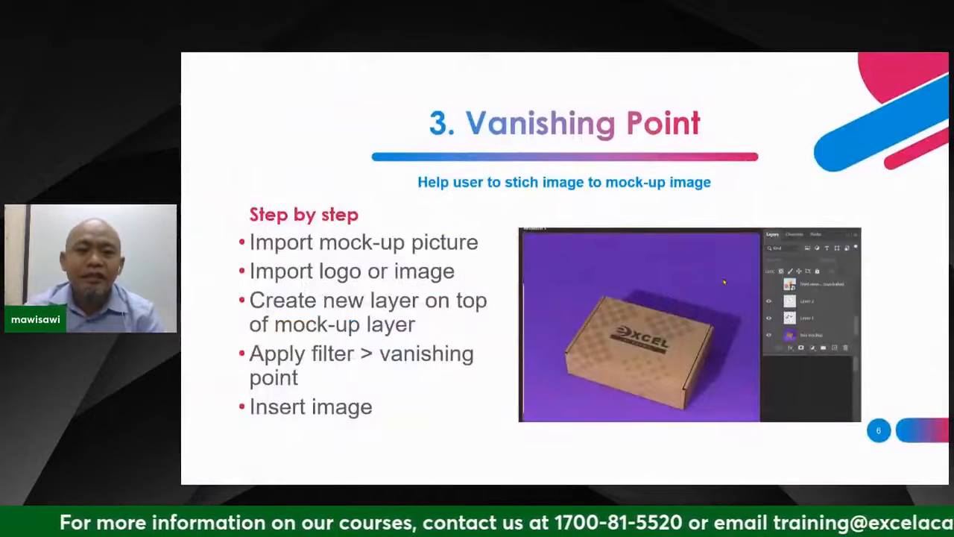
pyautogui.press('Right')
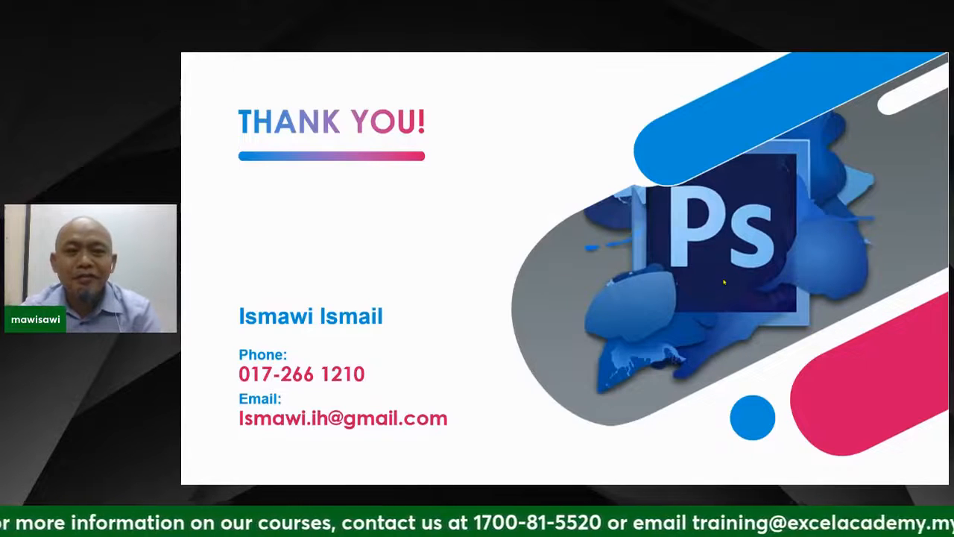
# Switch to the StreamYard studio in the browser and stop sharing the screen.
pyautogui.hotkey('alt', 'Tab')
pyautogui.hotkey('alt', 'Tab')
pyautogui.hotkey('alt', 'Tab')
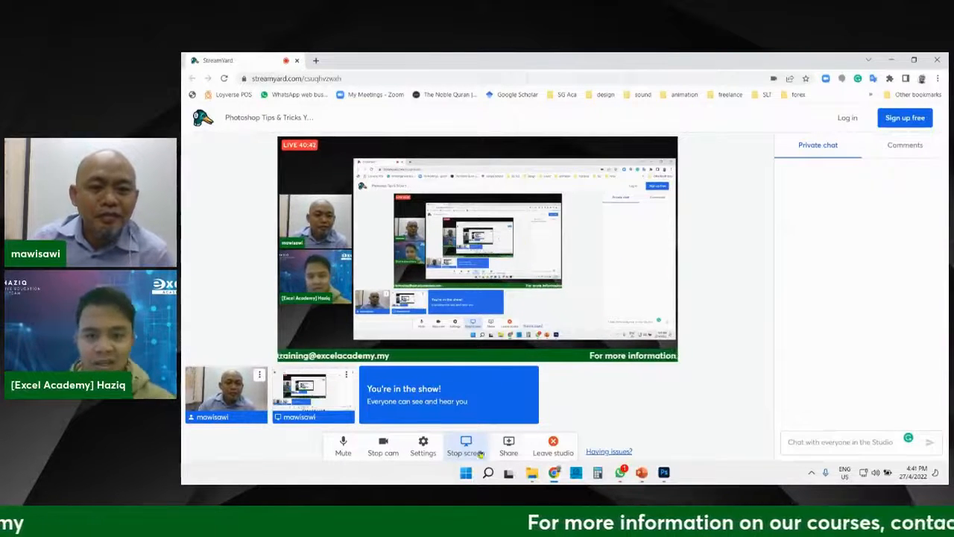
pyautogui.click(509, 449)
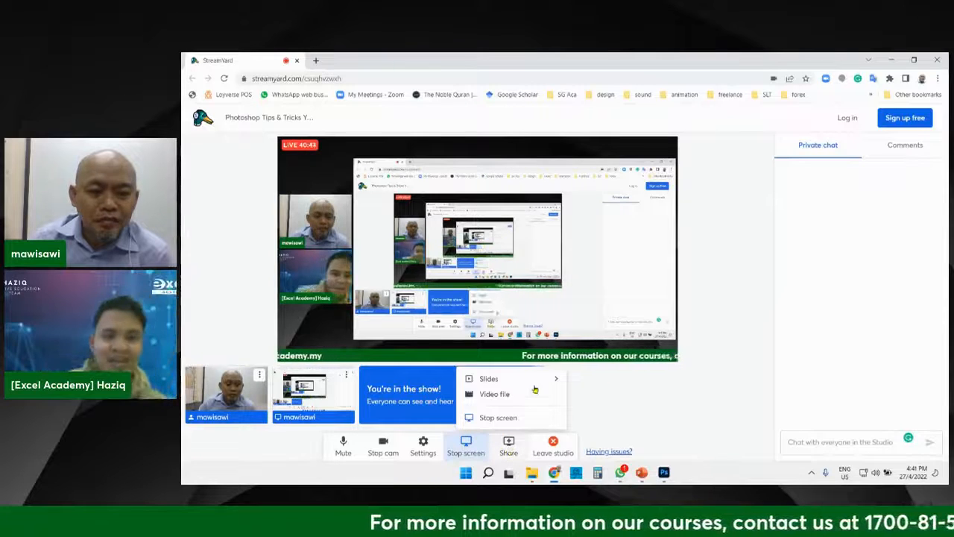
pyautogui.click(498, 418)
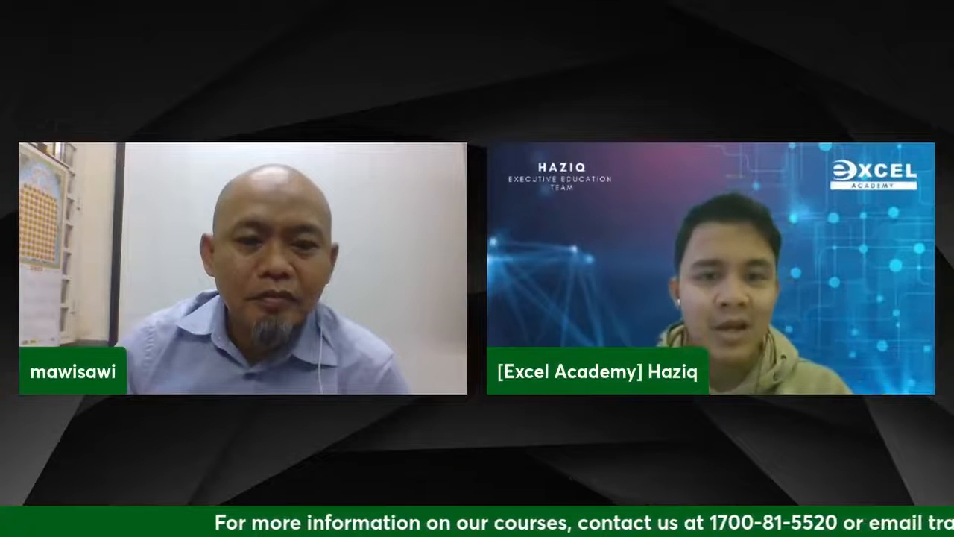